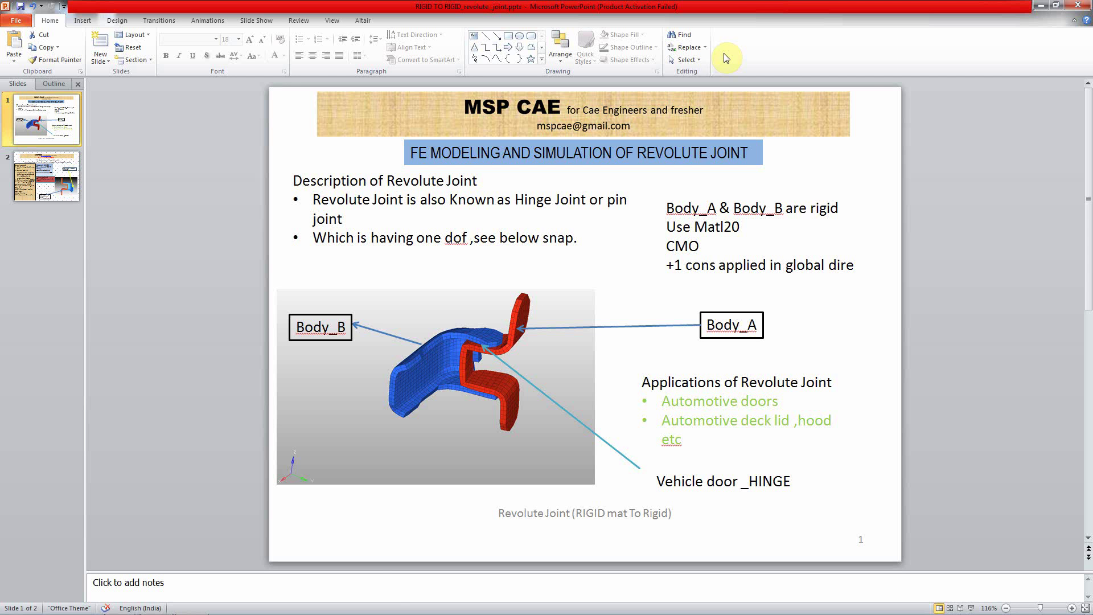
Go to slide 2, with the revolute-joint modelling steps and MAT20 material data
click(673, 207)
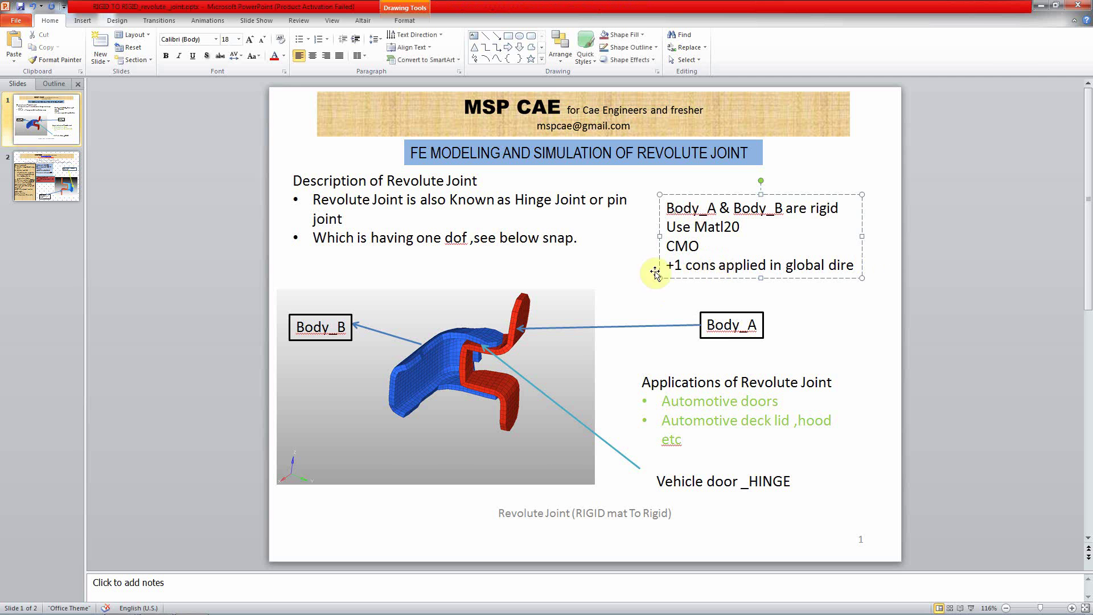
click(51, 182)
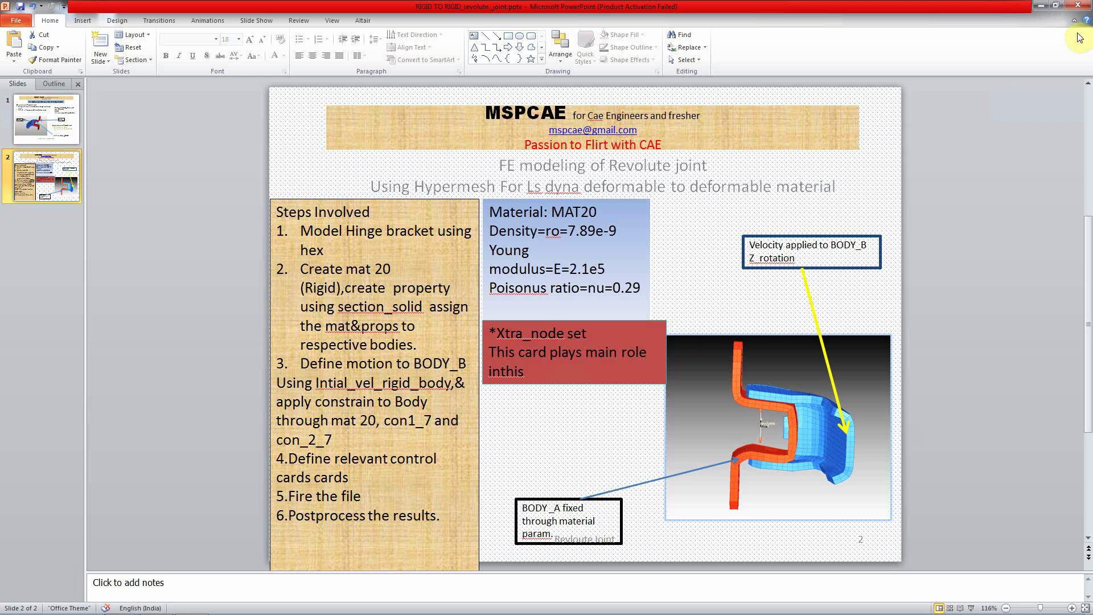
Switch from PowerPoint back to the HyperMesh hinge model and rotate the view
click(1039, 9)
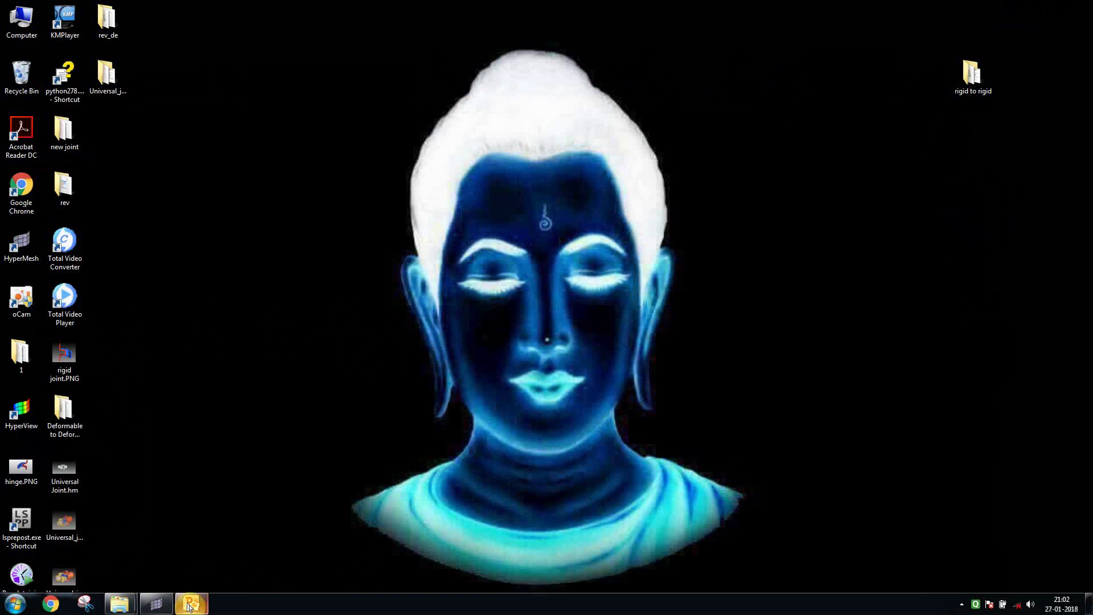
click(156, 607)
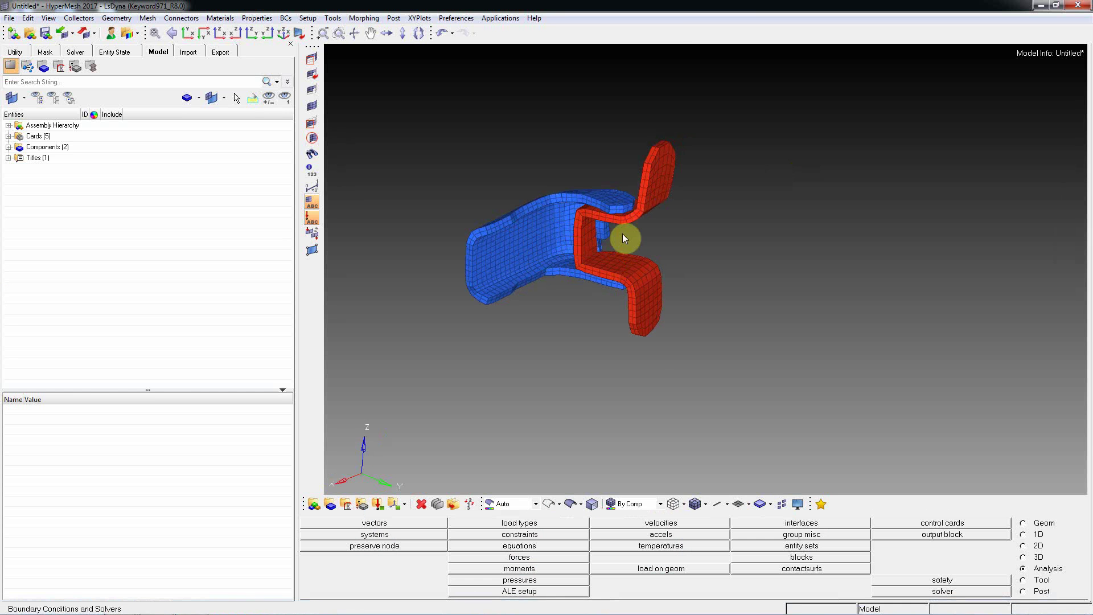
ctrl+drag(625, 237, 686, 281)
Check body A and body B by toggling their visibility, then start a new property named 'se'
key(d)
click(591, 262)
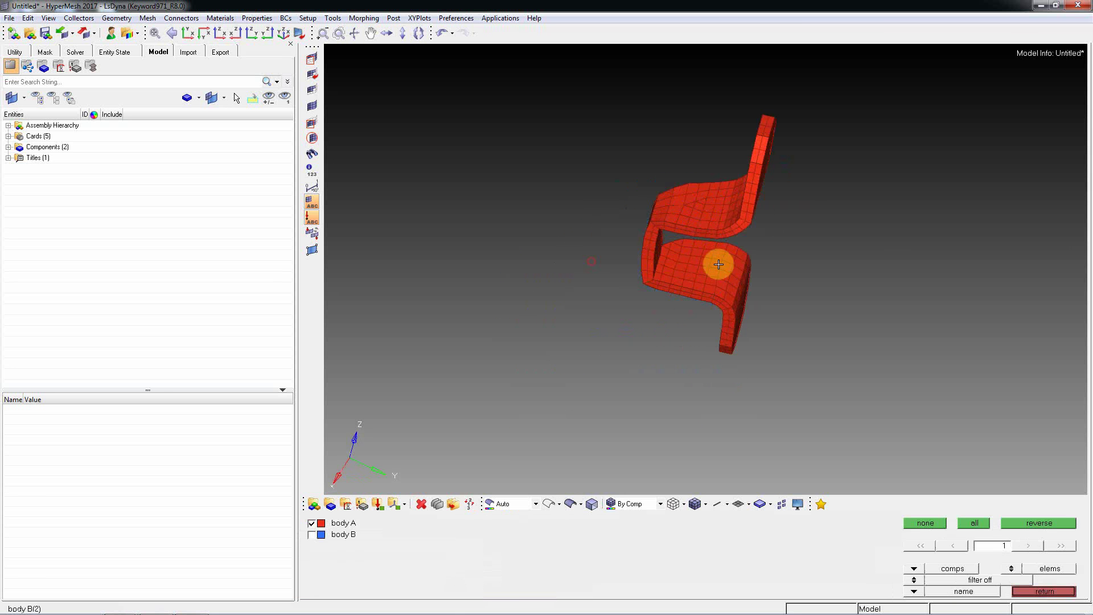
click(725, 271)
click(978, 524)
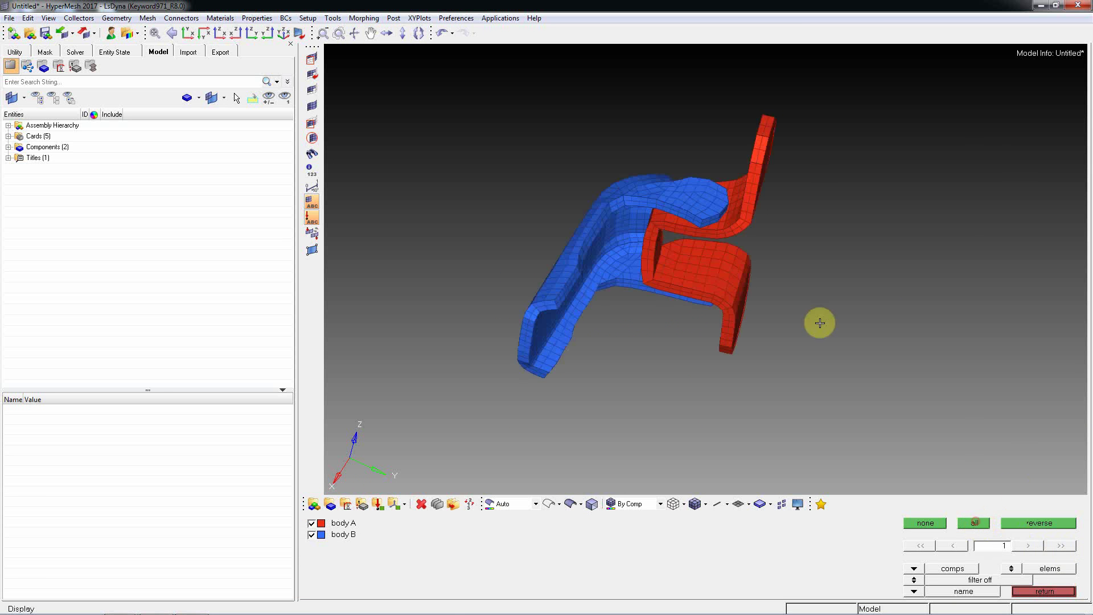
ctrl+drag(817, 319, 911, 281)
middle_click(911, 281)
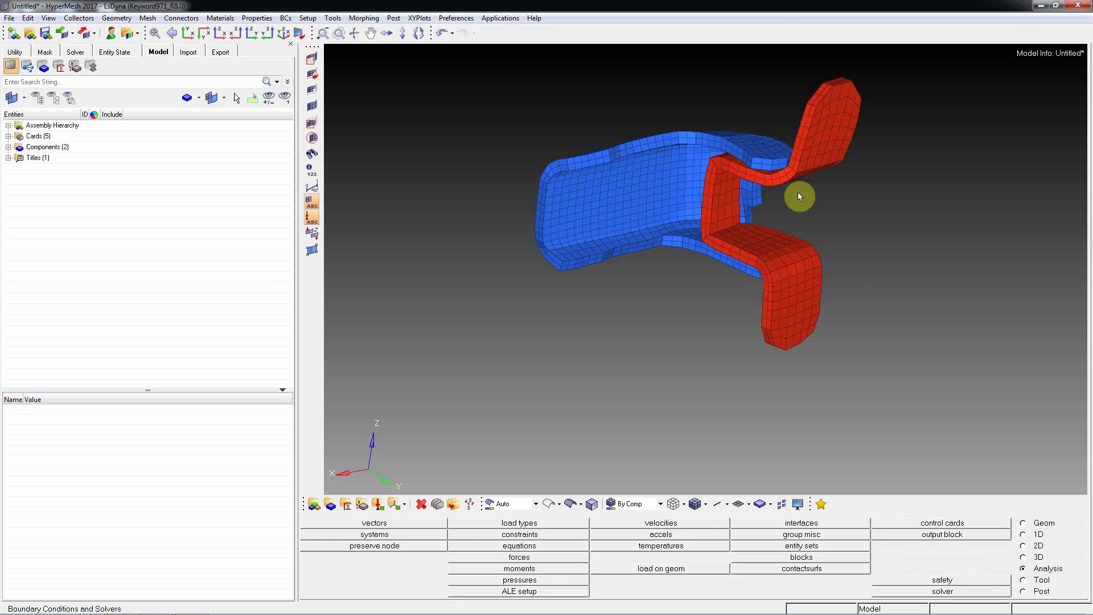
ctrl+right_drag(591, 293, 576, 308)
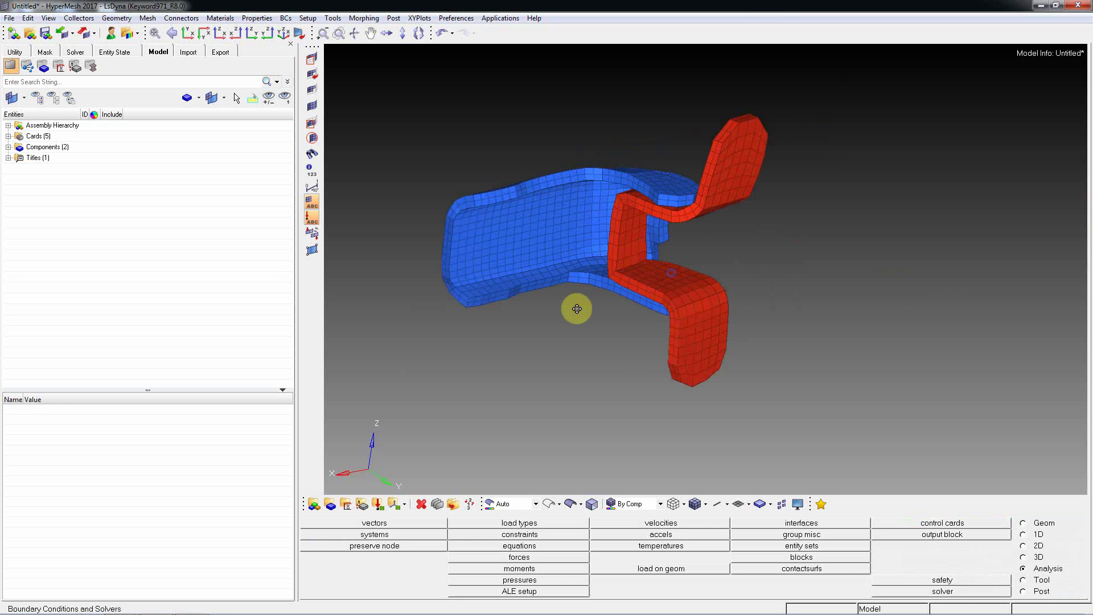
click(362, 505)
click(571, 524)
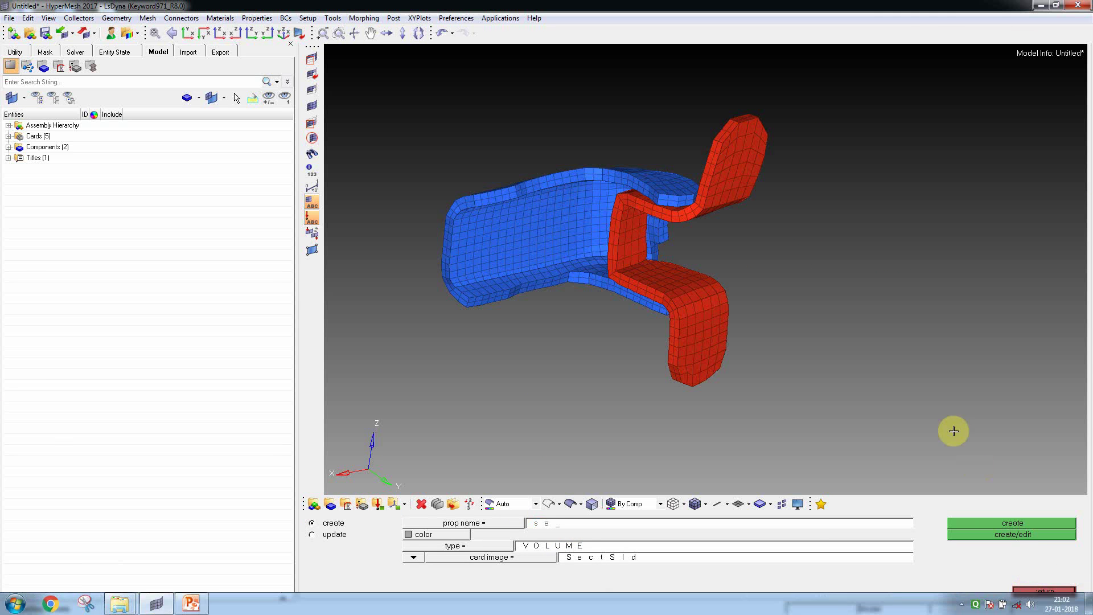
Inspect the hinge joint by masking the lower red leg, then unmasking all elements
click(1046, 591)
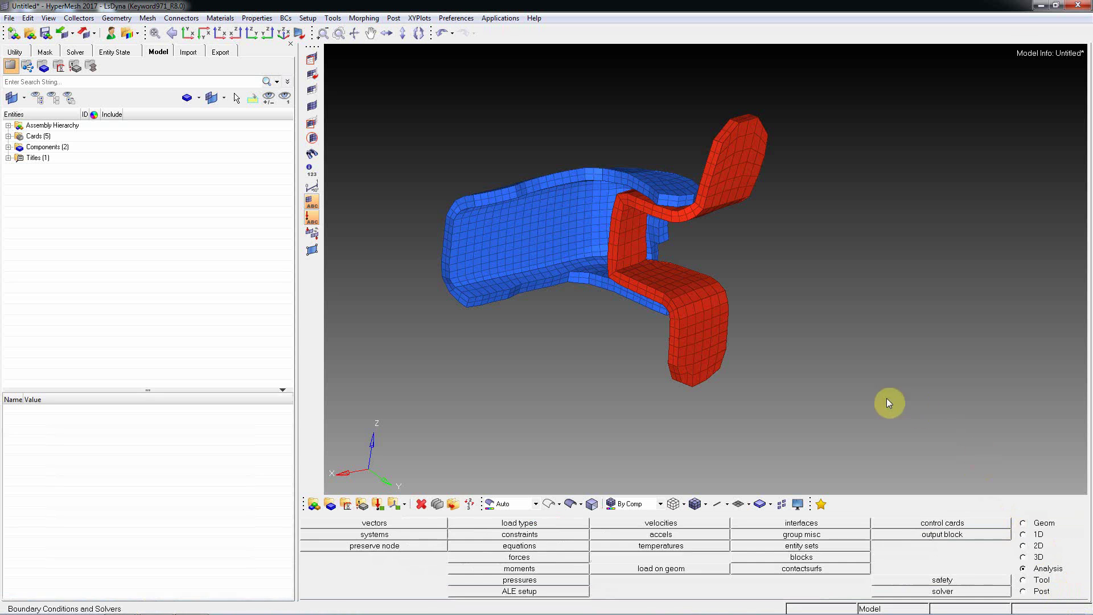
key(F5)
scroll(722, 329, up, 3)
shift+drag(595, 259, 788, 456)
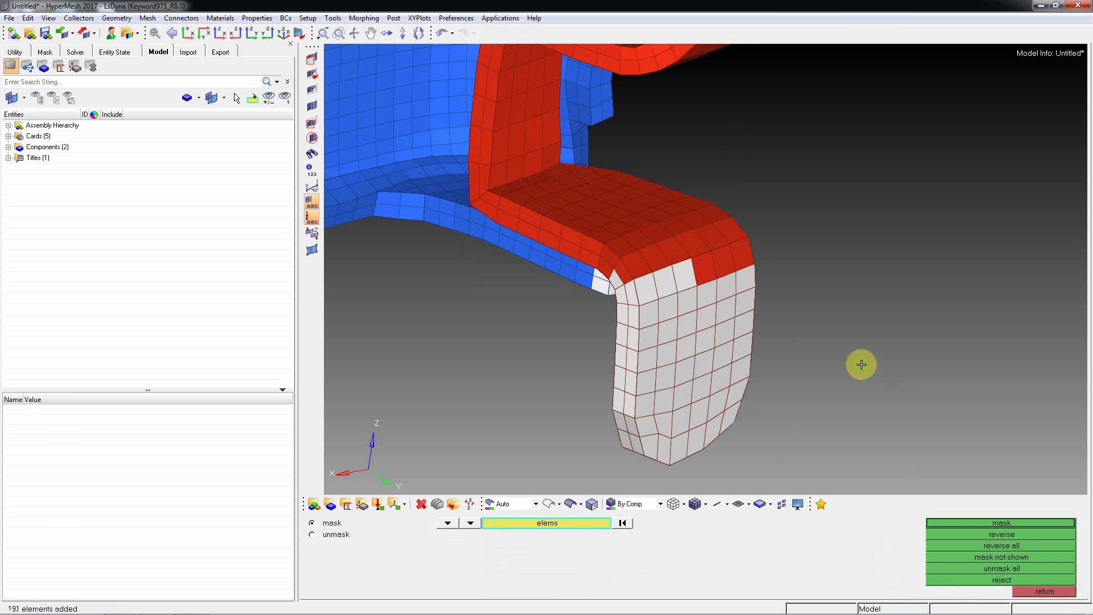
middle_click(623, 350)
ctrl+drag(624, 350, 654, 251)
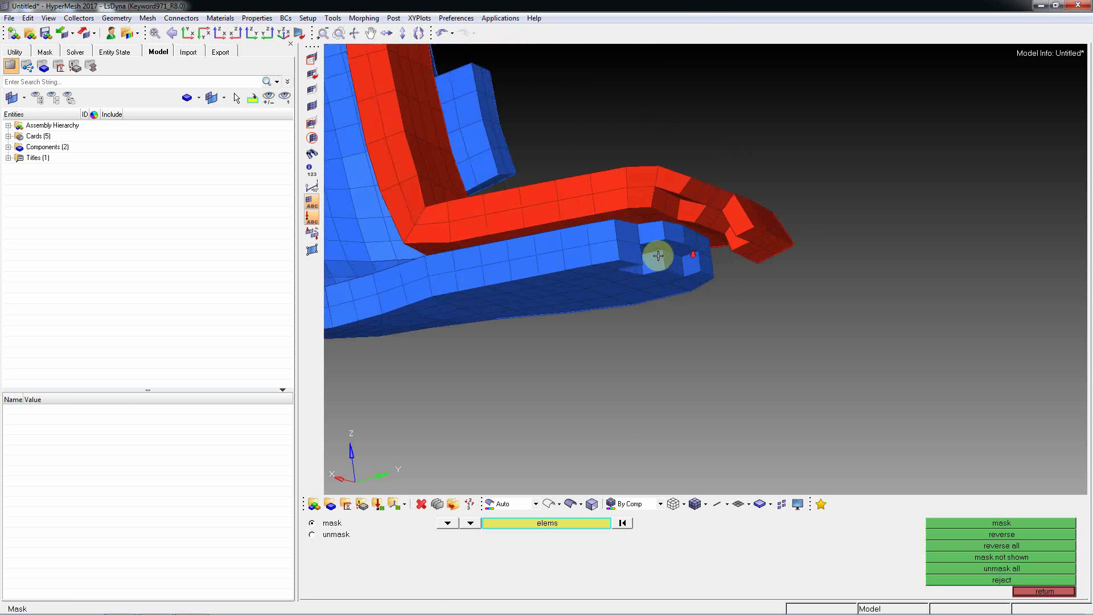
scroll(654, 251, up, 3)
click(649, 206)
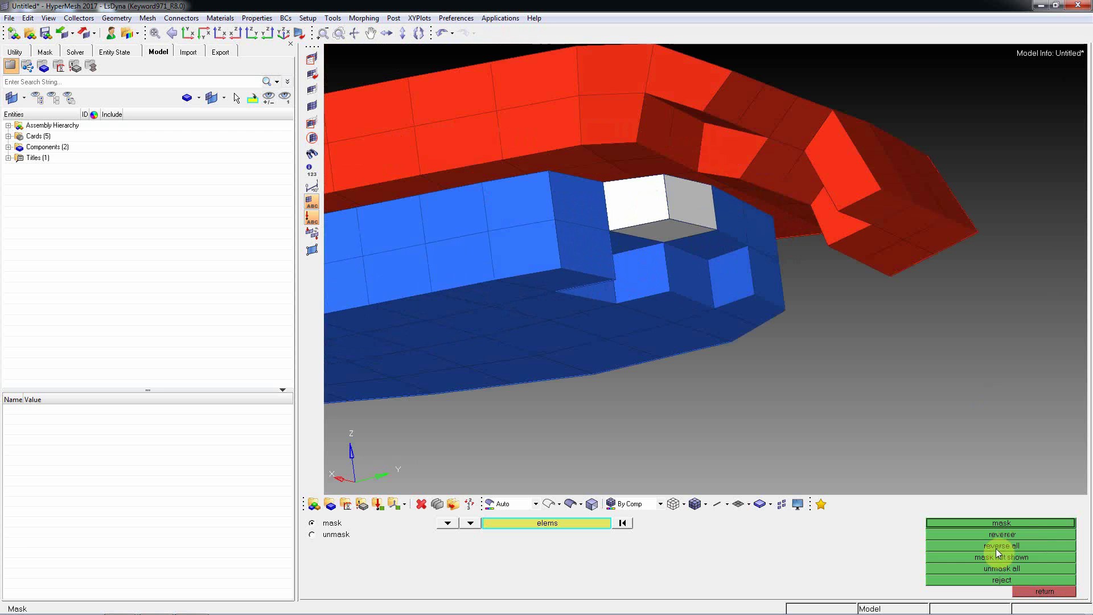
click(1000, 568)
scroll(797, 351, down, 3)
ctrl+drag(798, 351, 808, 312)
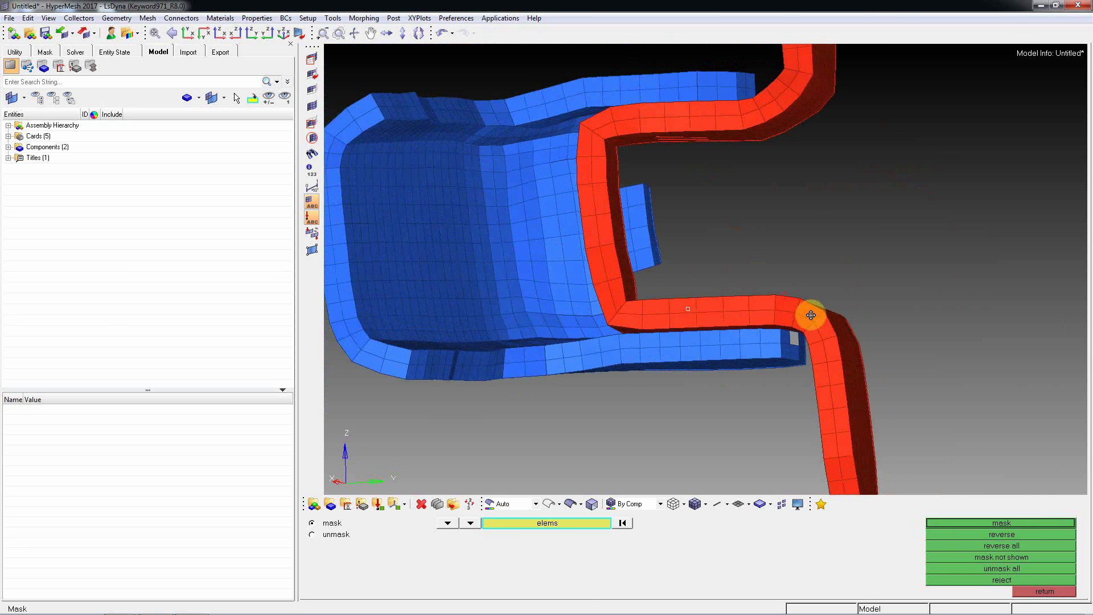
key(Escape)
Create property solid_sec of type VOLUME with the SectSld card image
click(362, 504)
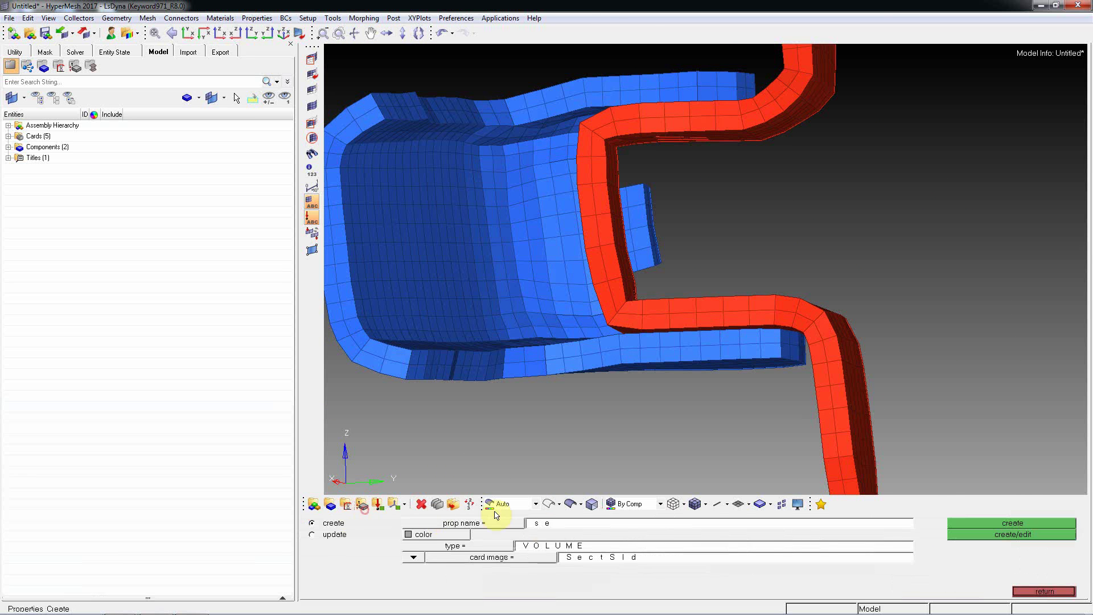
text(se)
double_click(562, 530)
text(so)
click(518, 551)
click(529, 579)
click(520, 557)
click(565, 558)
click(1002, 535)
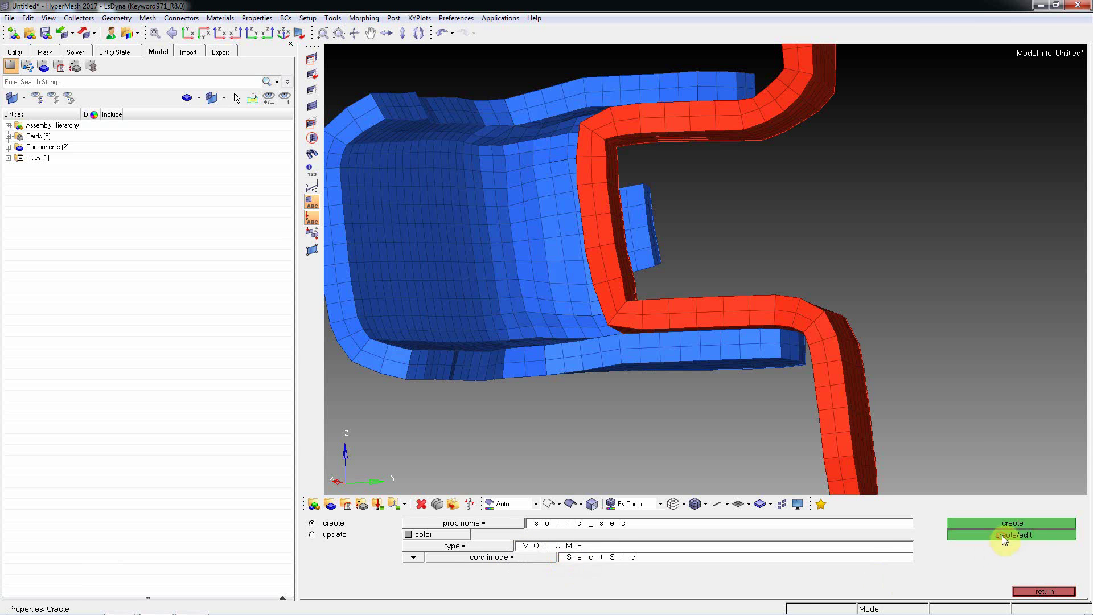
click(1073, 593)
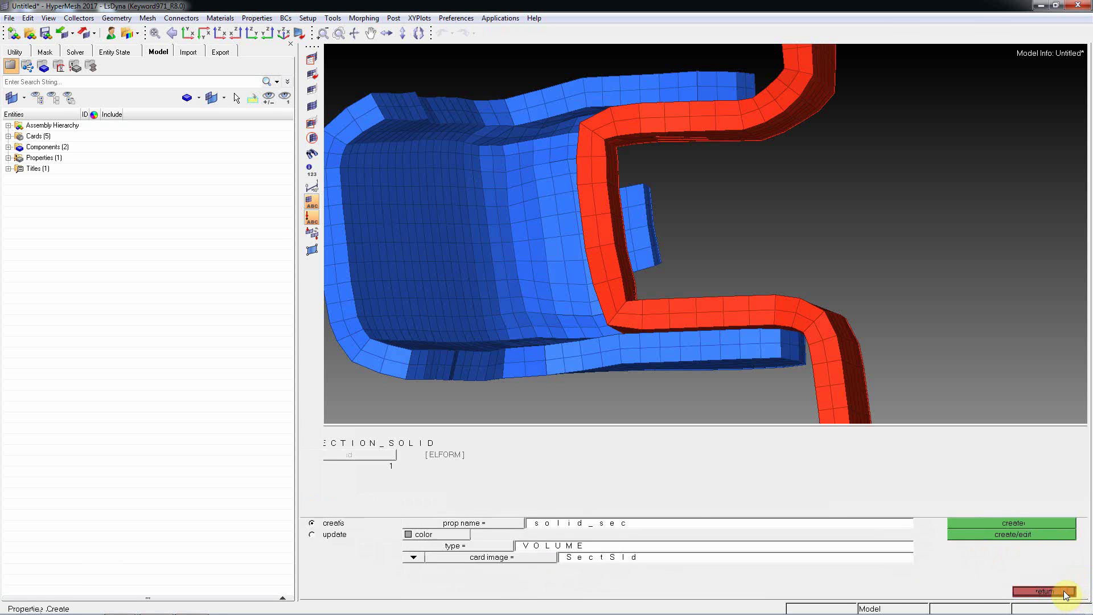
click(1063, 592)
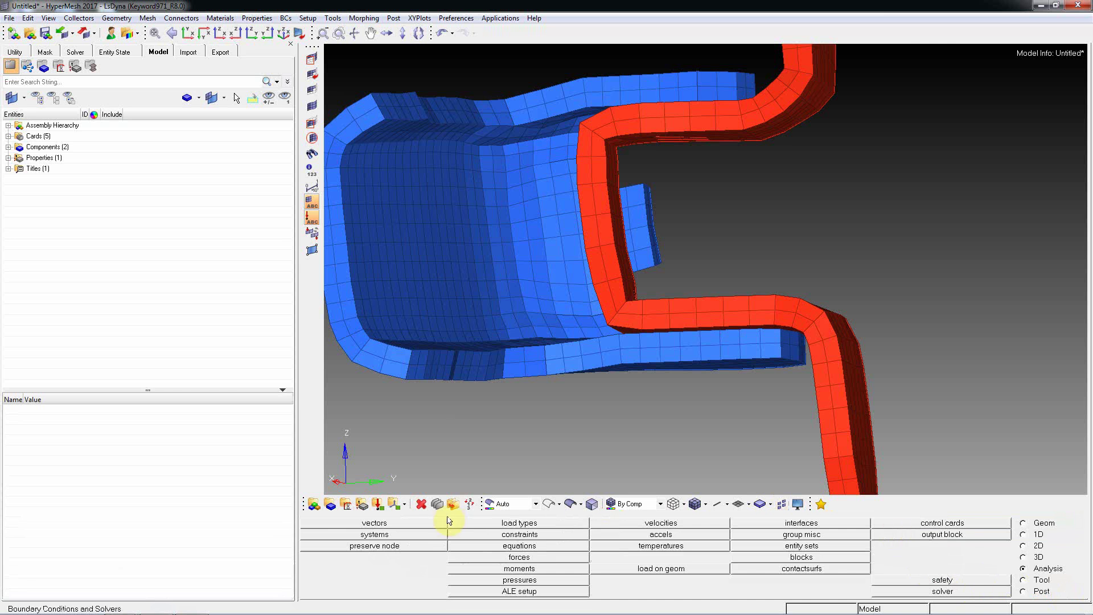
Create the Body_A material with the MATL20 rigid card image
click(346, 504)
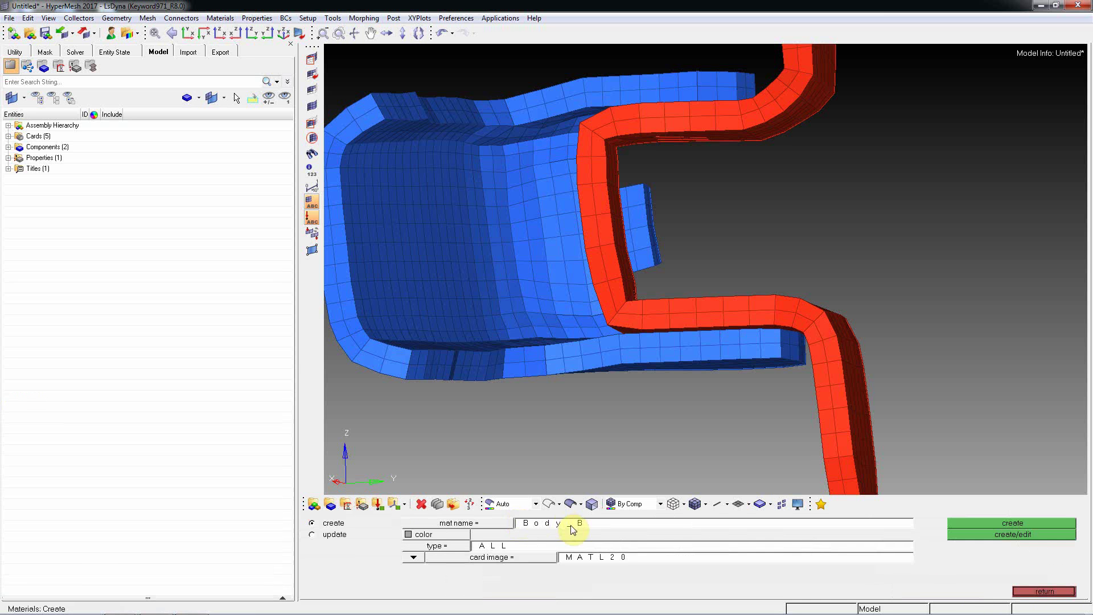
click(606, 524)
click(606, 524)
ctrl+drag(805, 261, 740, 193)
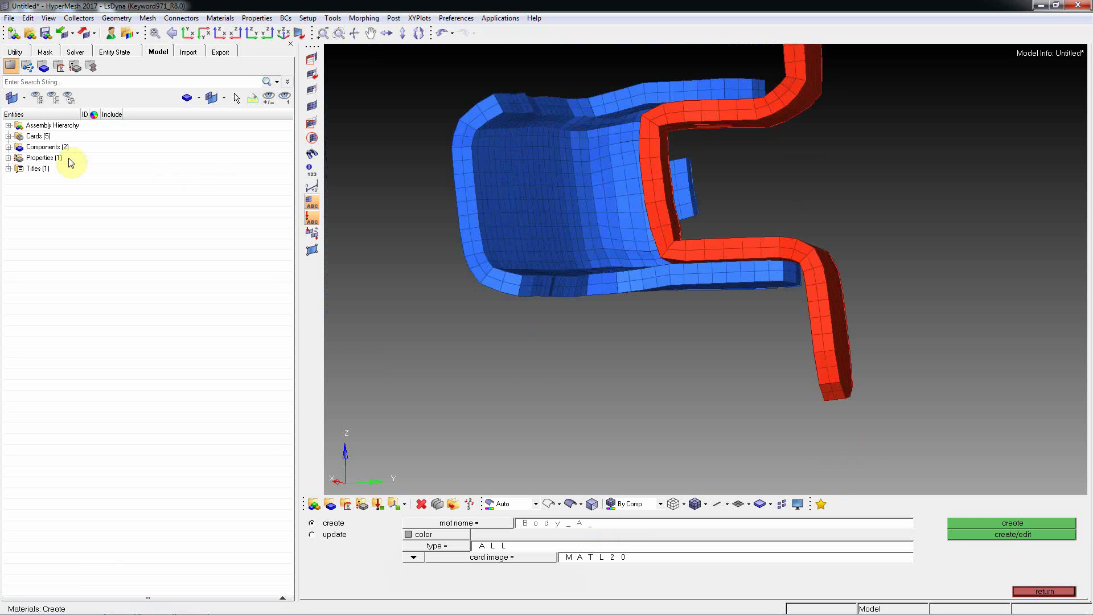
click(8, 147)
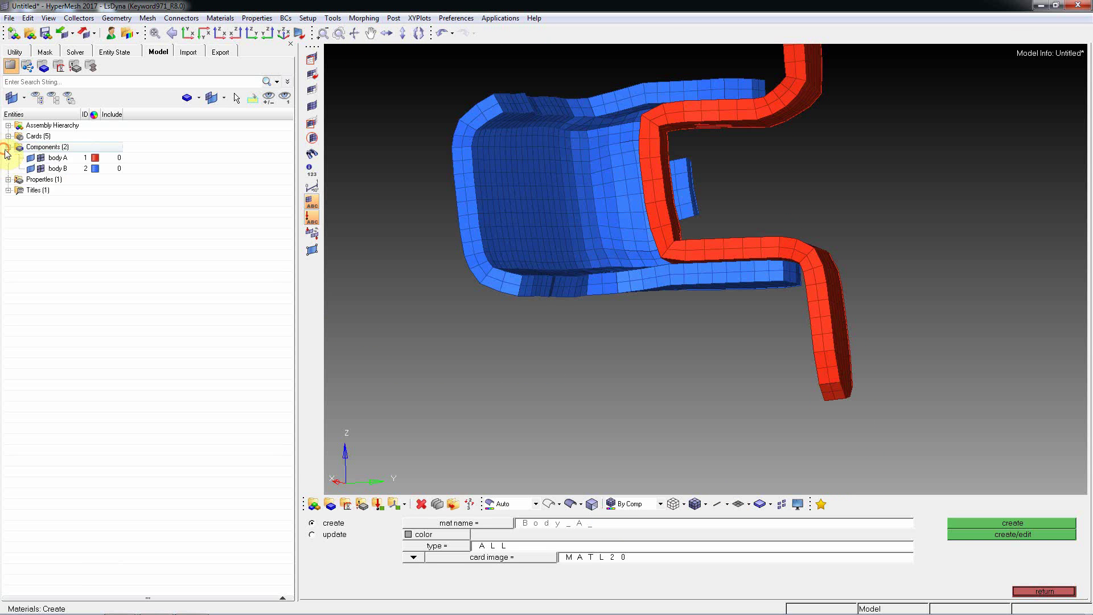
click(42, 161)
click(41, 161)
ctrl+drag(724, 140, 857, 295)
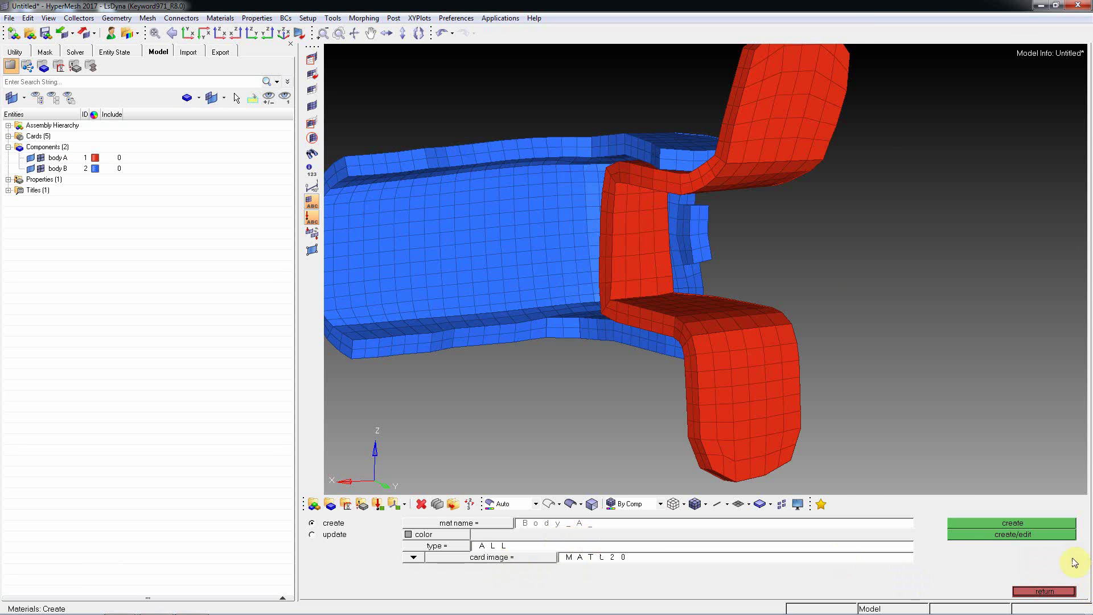
click(507, 560)
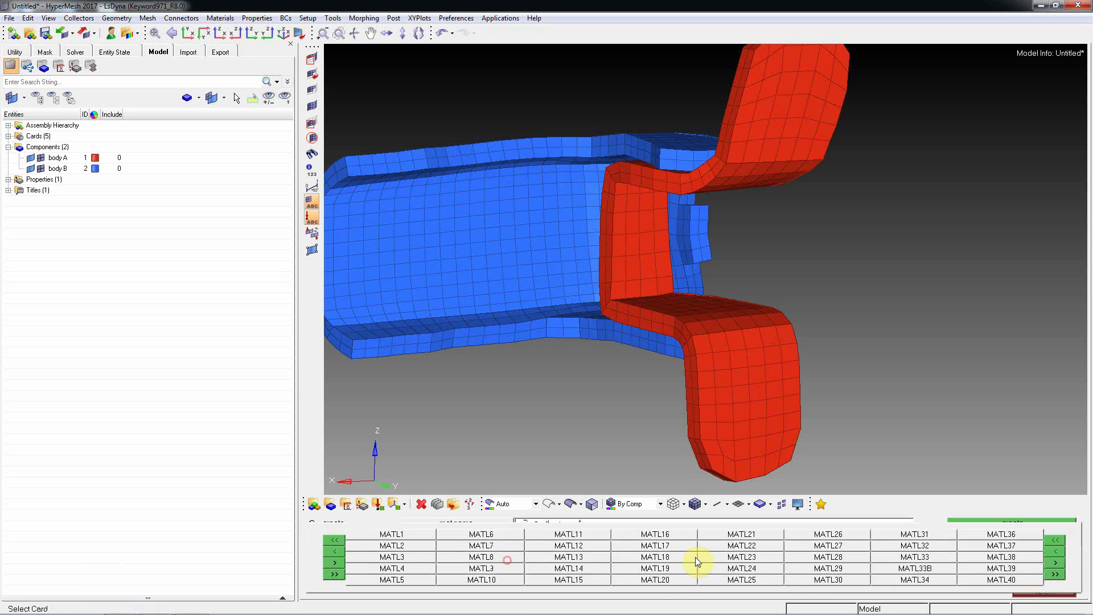
click(676, 581)
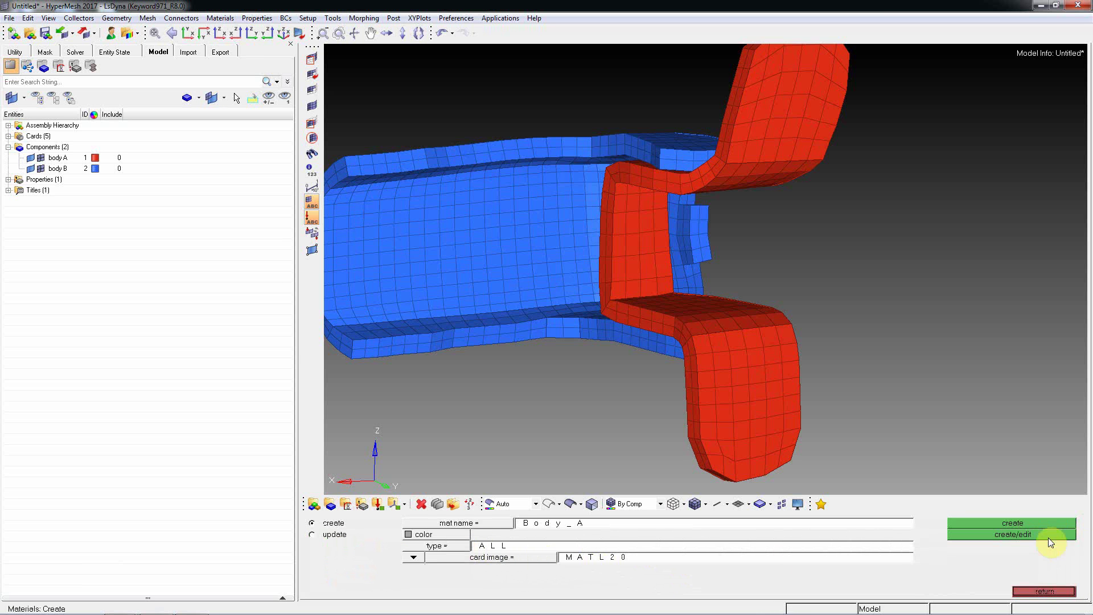
click(1028, 534)
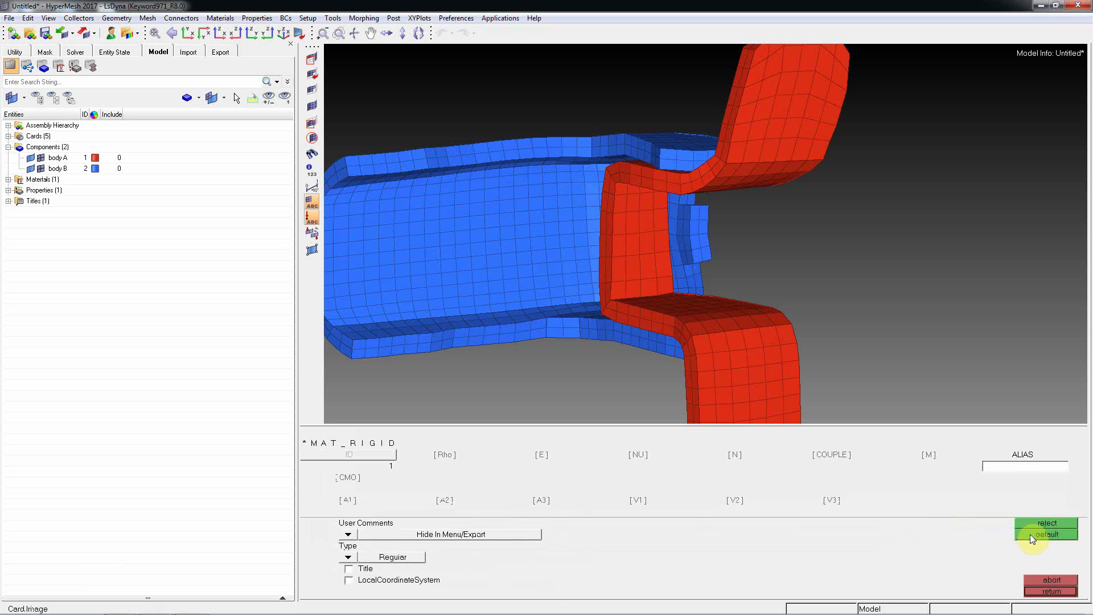
Enter density 7.8e-09, Young's modulus 210000 and Poisson's ratio 0.3
click(449, 459)
click(544, 455)
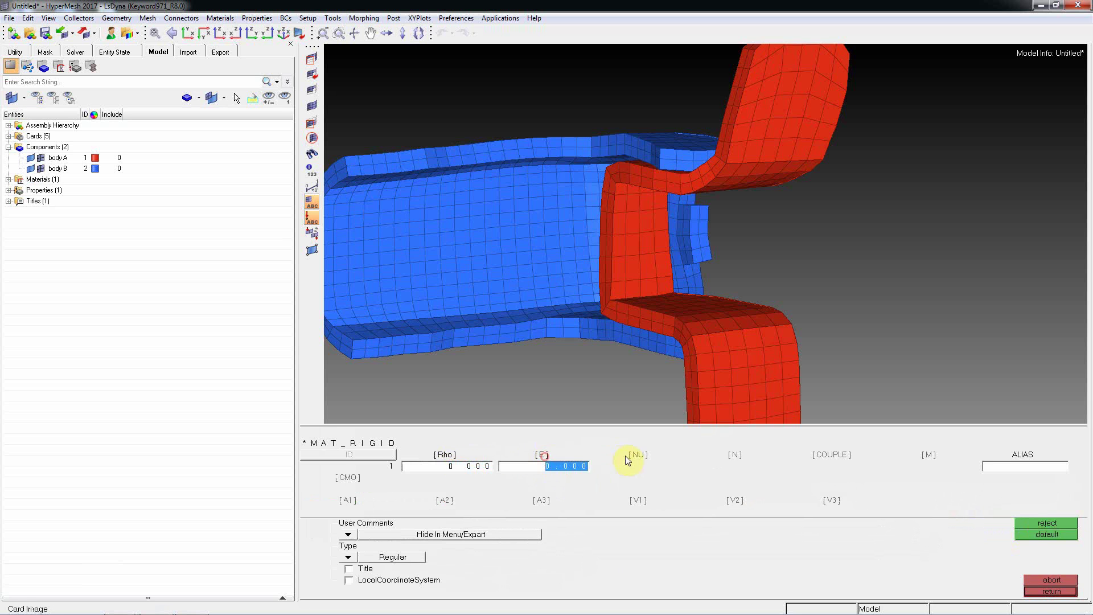
click(636, 455)
click(454, 459)
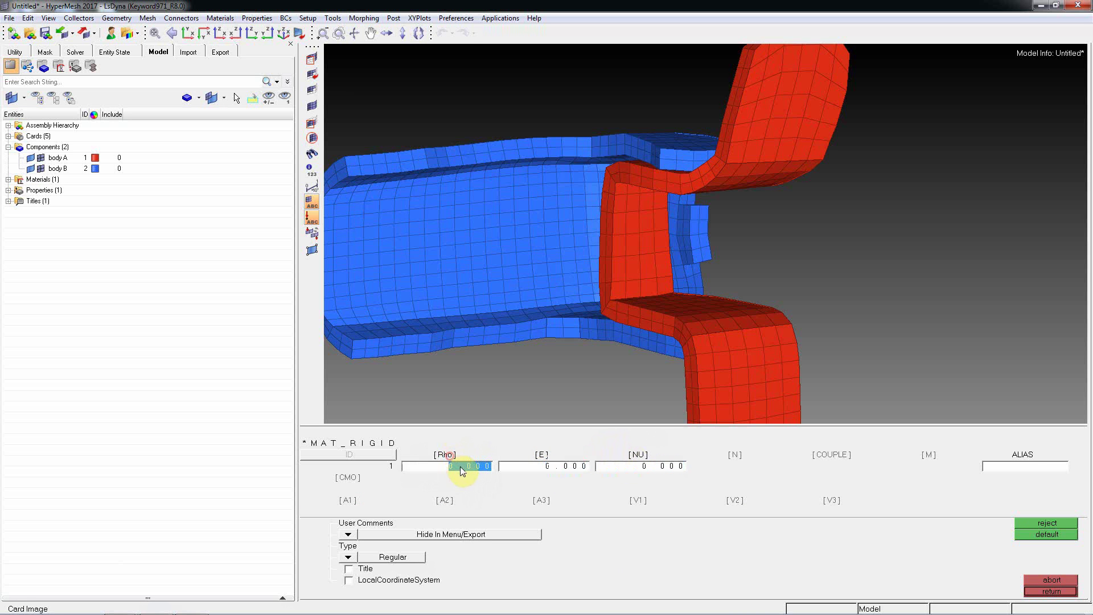
text(7)
click(552, 468)
text(2)
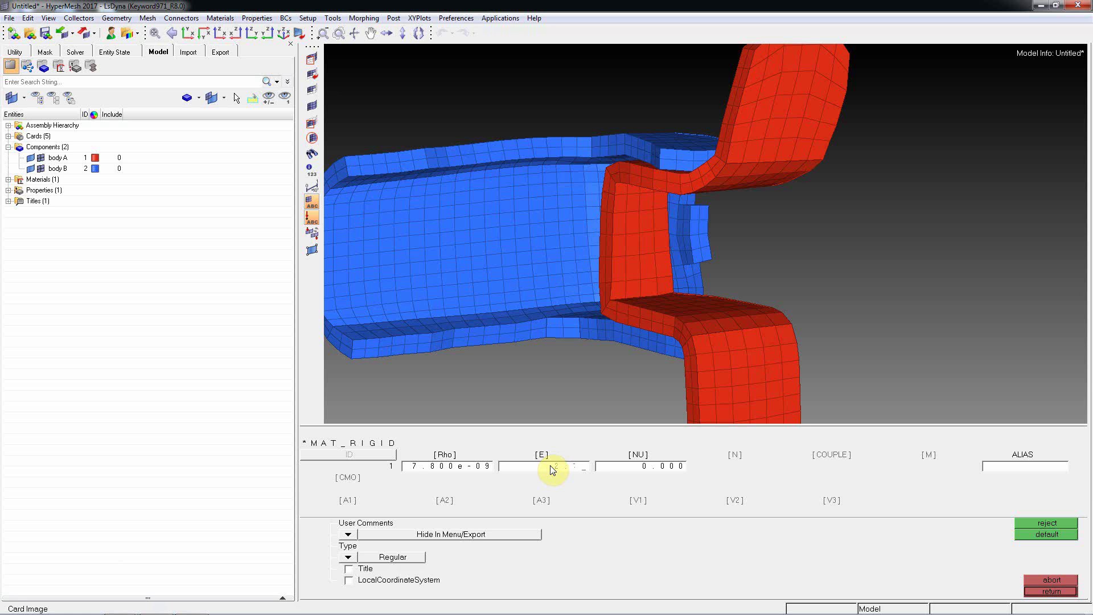
text(.1e5)
key(Return)
text(0.3)
key(Return)
Set CMO to 1.0 and both CON1 and CON2 to 7, then save the material
click(345, 478)
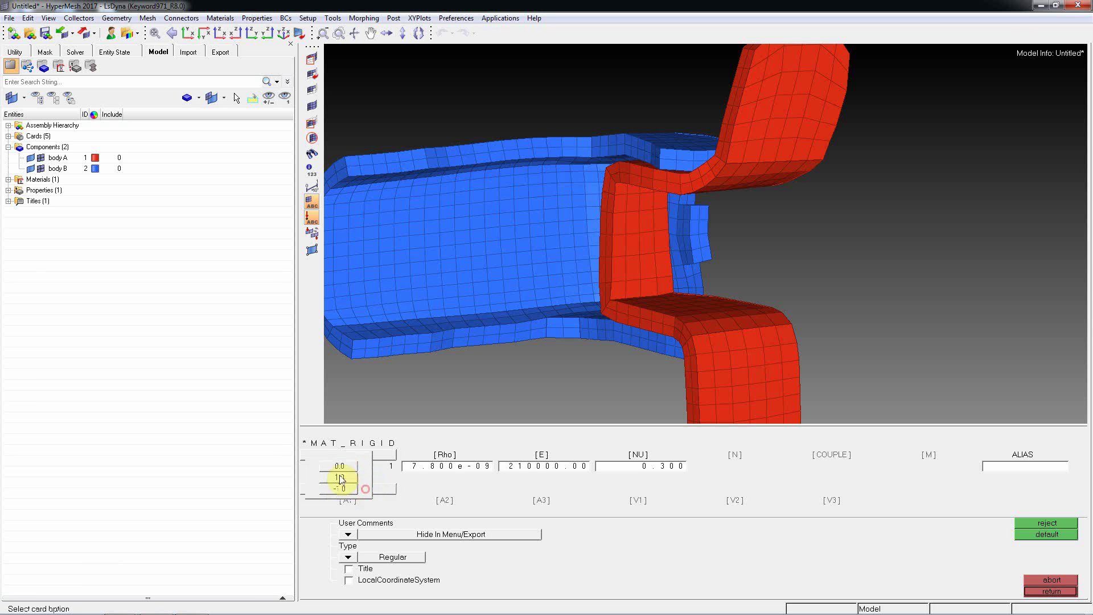
click(344, 477)
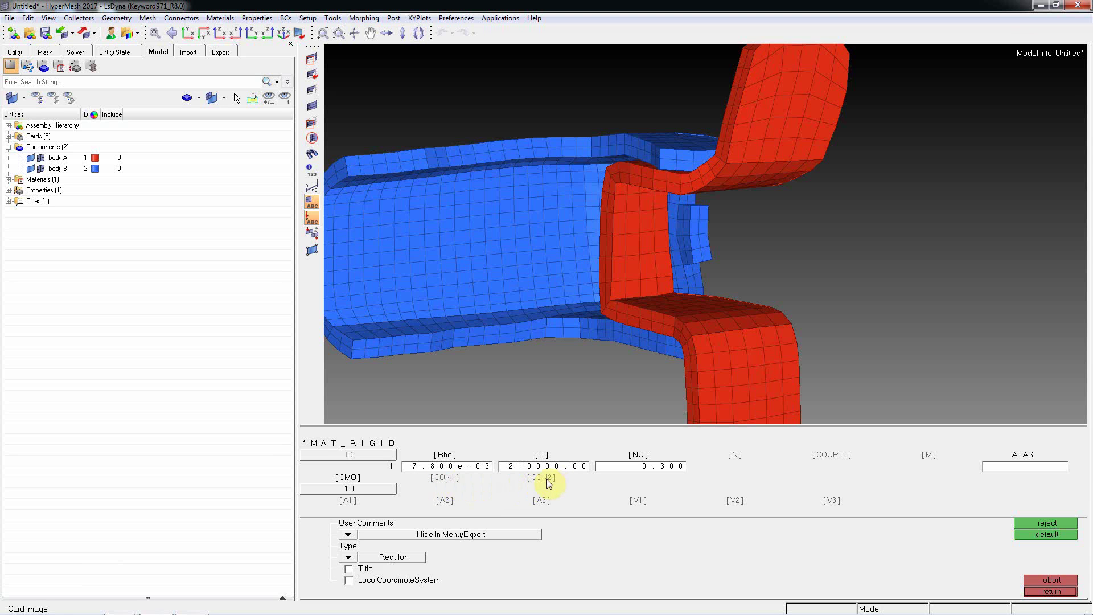
click(450, 480)
click(451, 490)
click(413, 491)
click(539, 481)
click(557, 489)
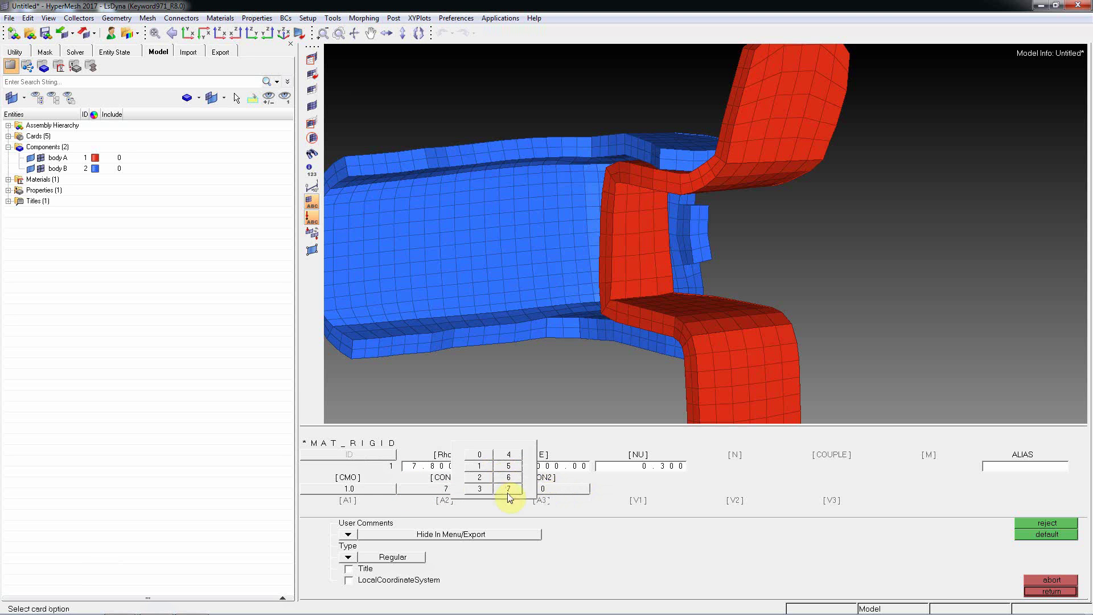
click(511, 490)
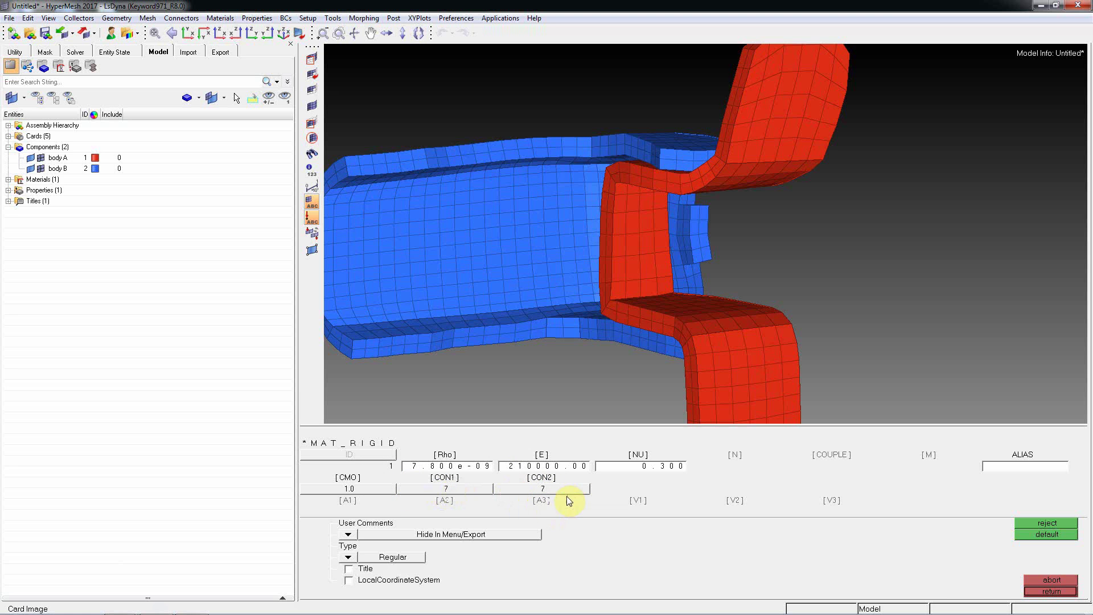
click(1045, 592)
Update component body A with property solid_sec and material Body_A
click(1046, 592)
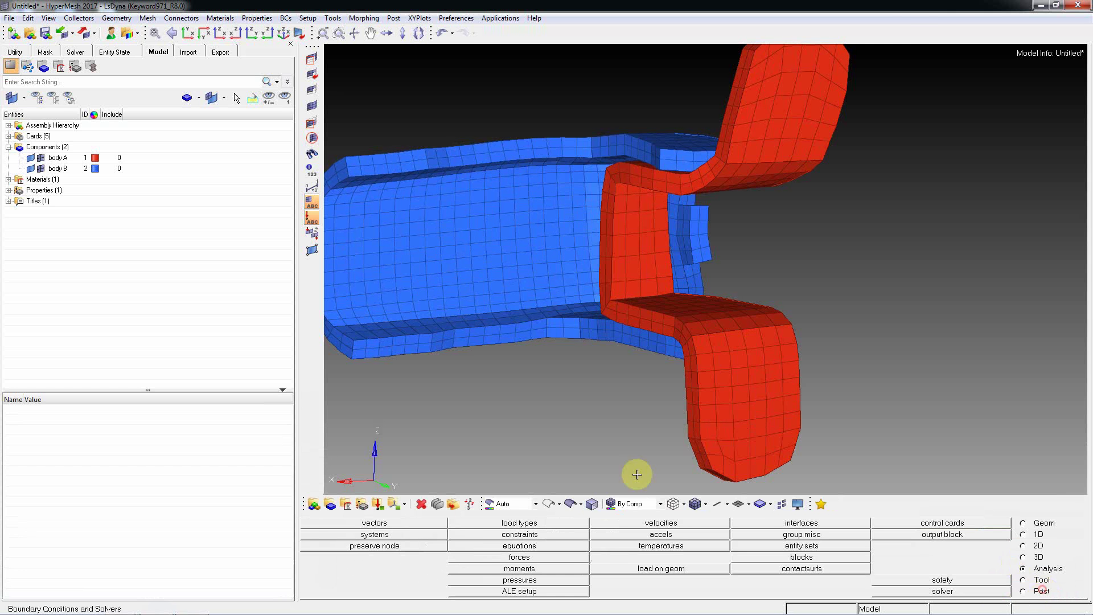
click(315, 505)
click(721, 402)
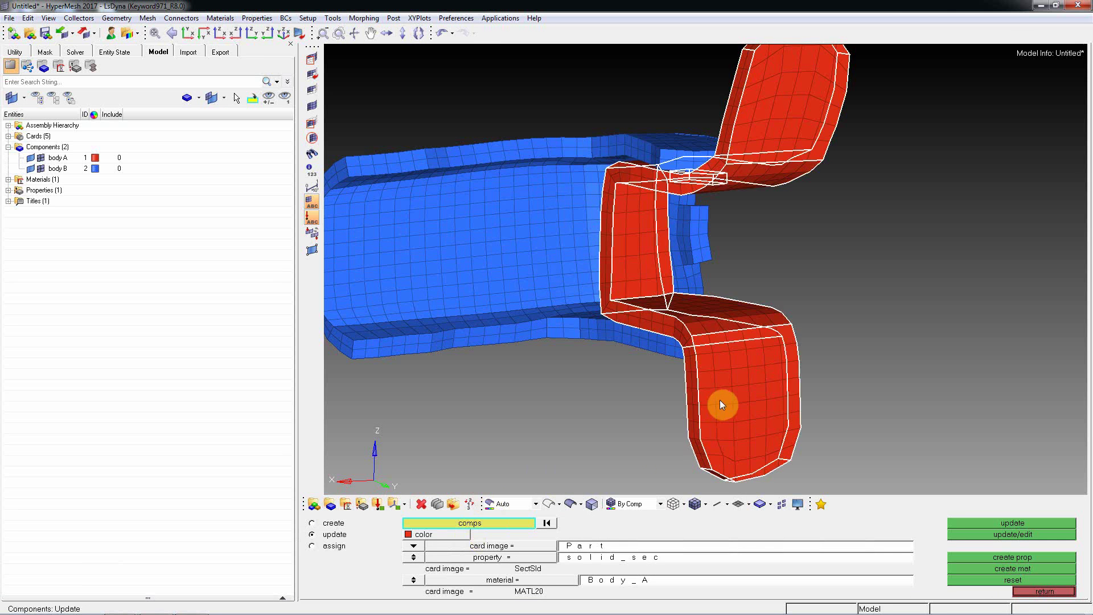
click(413, 556)
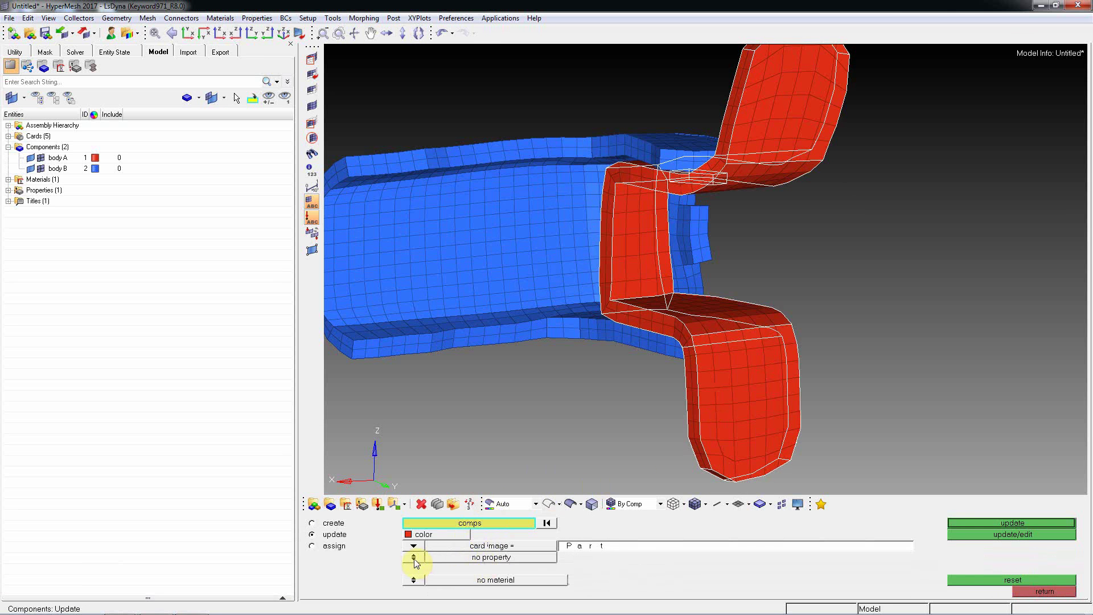
click(490, 558)
click(363, 521)
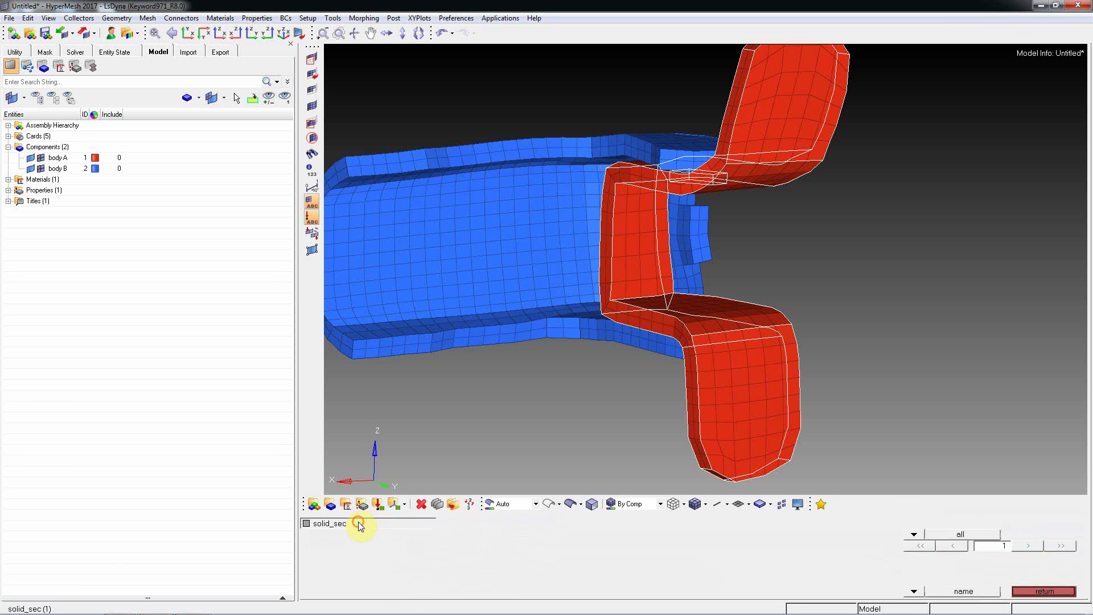
click(459, 584)
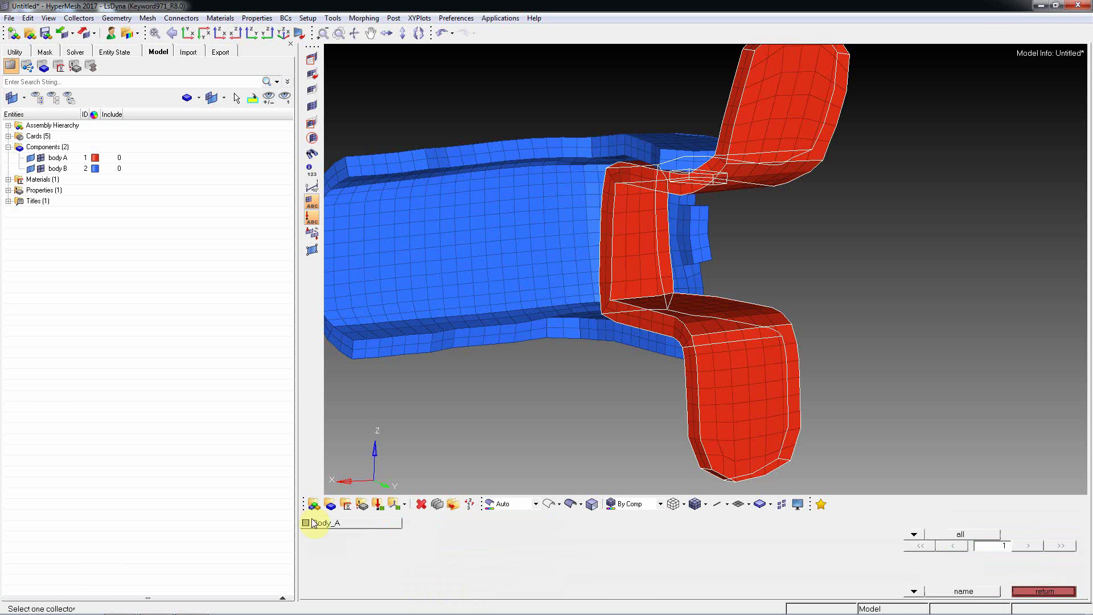
click(341, 527)
scroll(606, 419, down, 3)
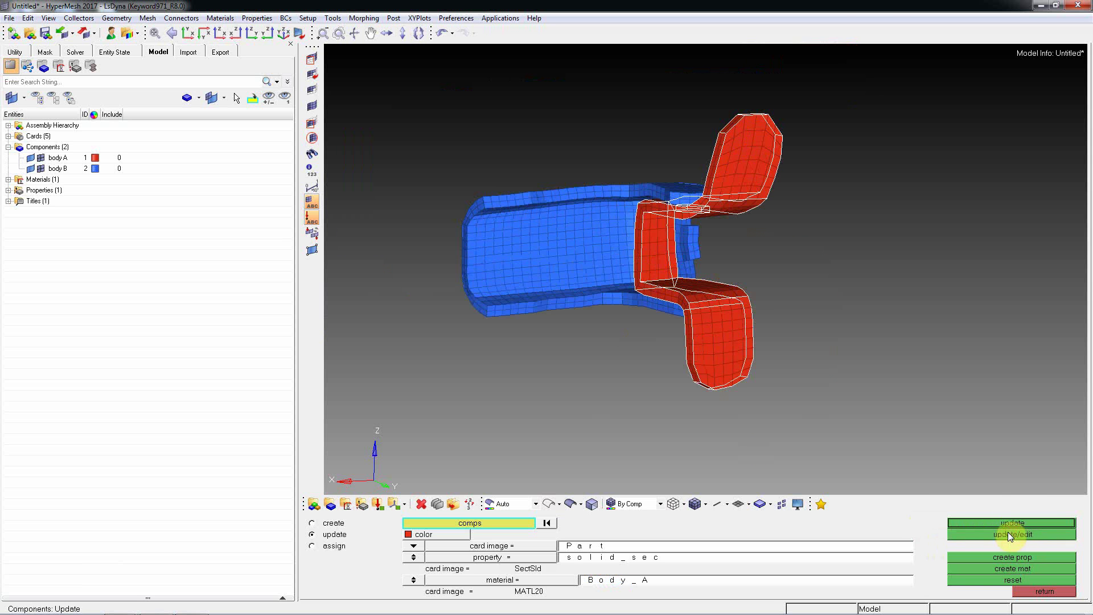
click(1012, 523)
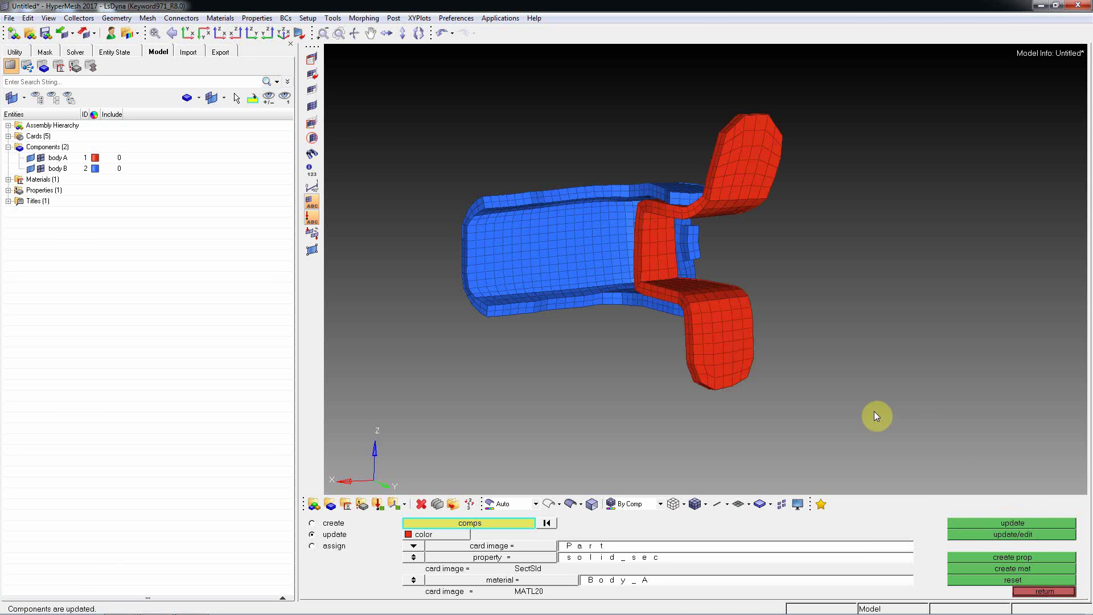
click(1044, 590)
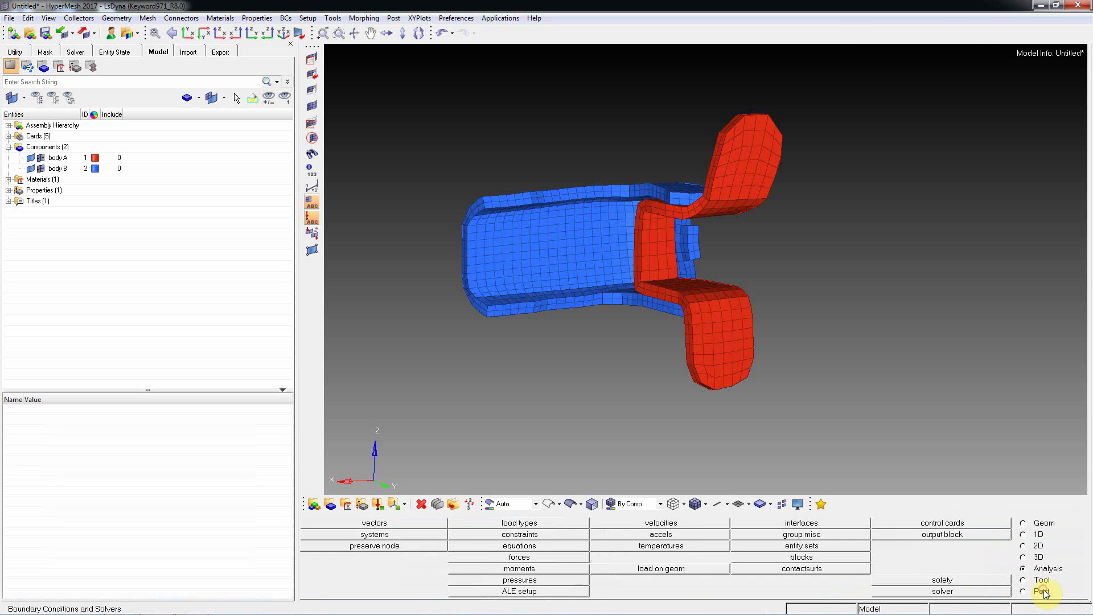
Create a material named Body_B with the MATL20 rigid card image
click(346, 505)
click(638, 528)
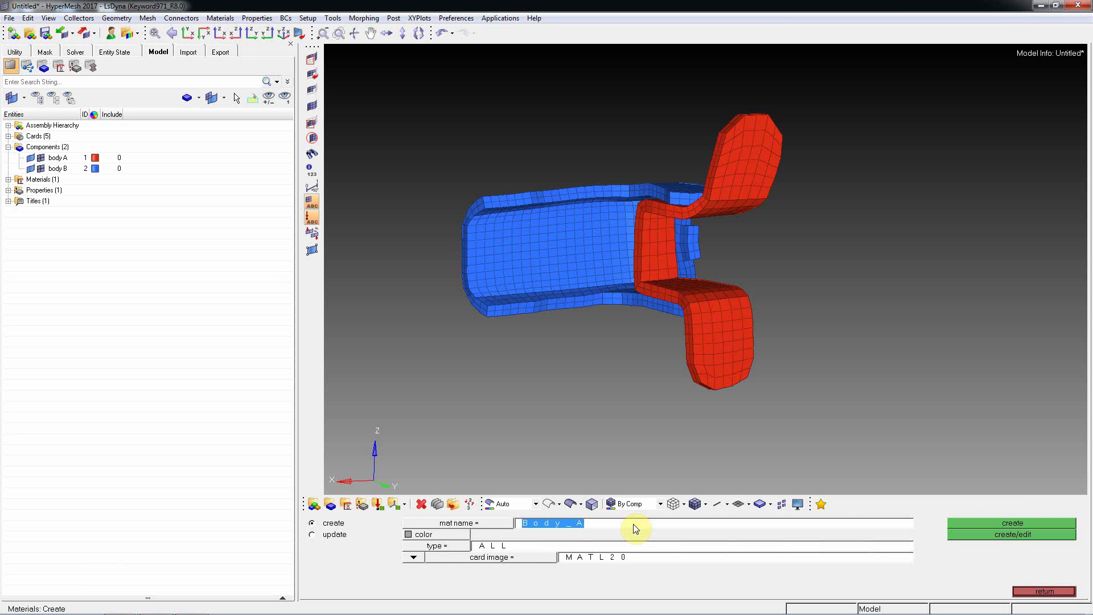
click(635, 528)
text(B)
click(508, 562)
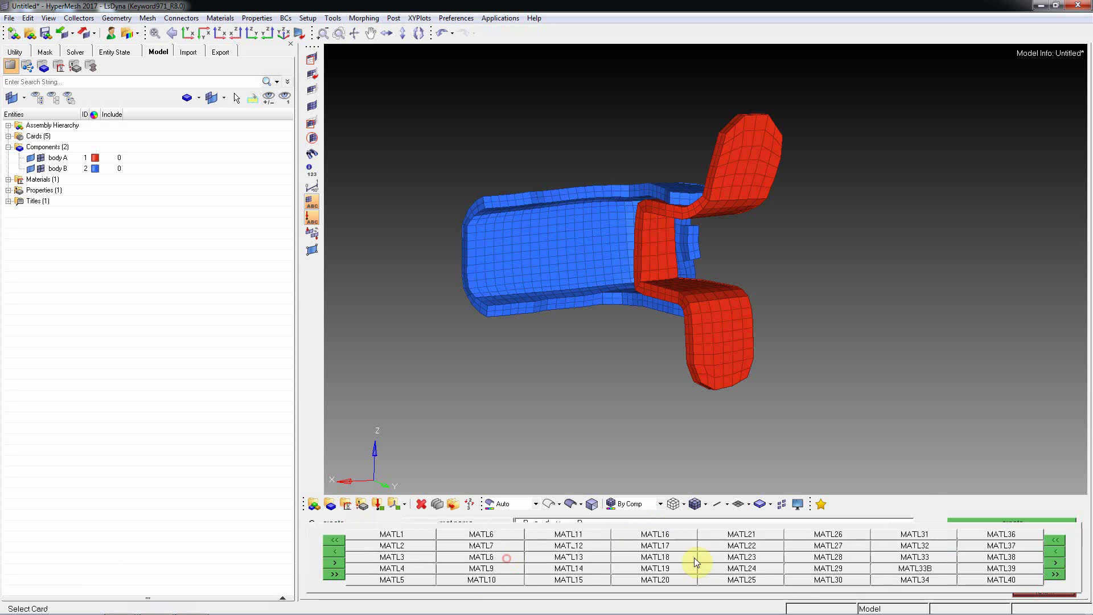
click(670, 582)
click(1033, 534)
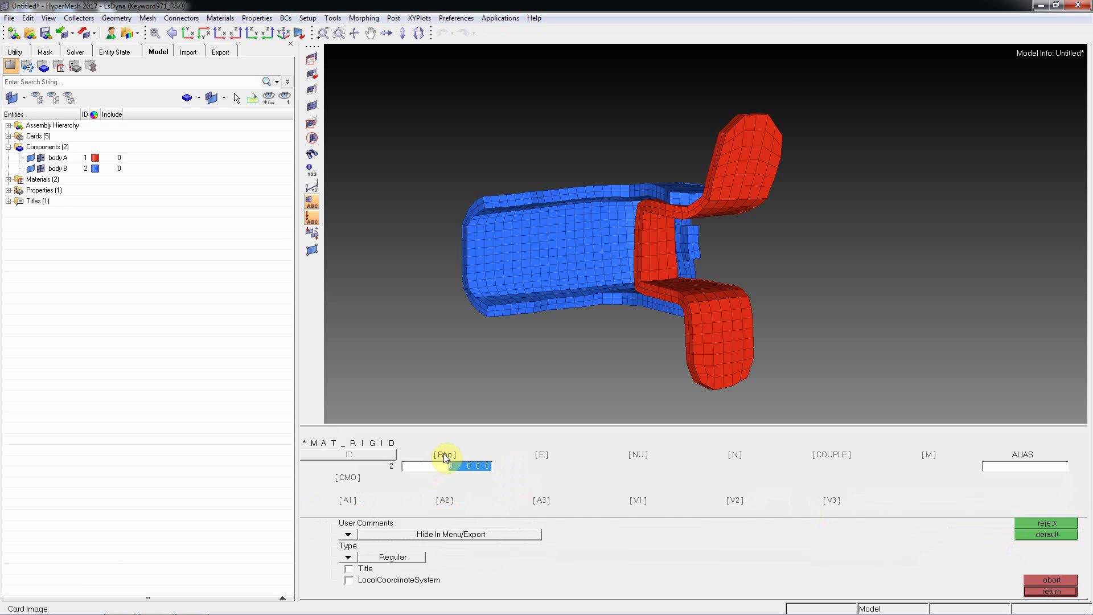
Give Body_B density 7.89e-09, modulus 210000, Poisson's ratio 0.3, CMO 1.0, CON1 7, CON2 4
text(7.890e-09)
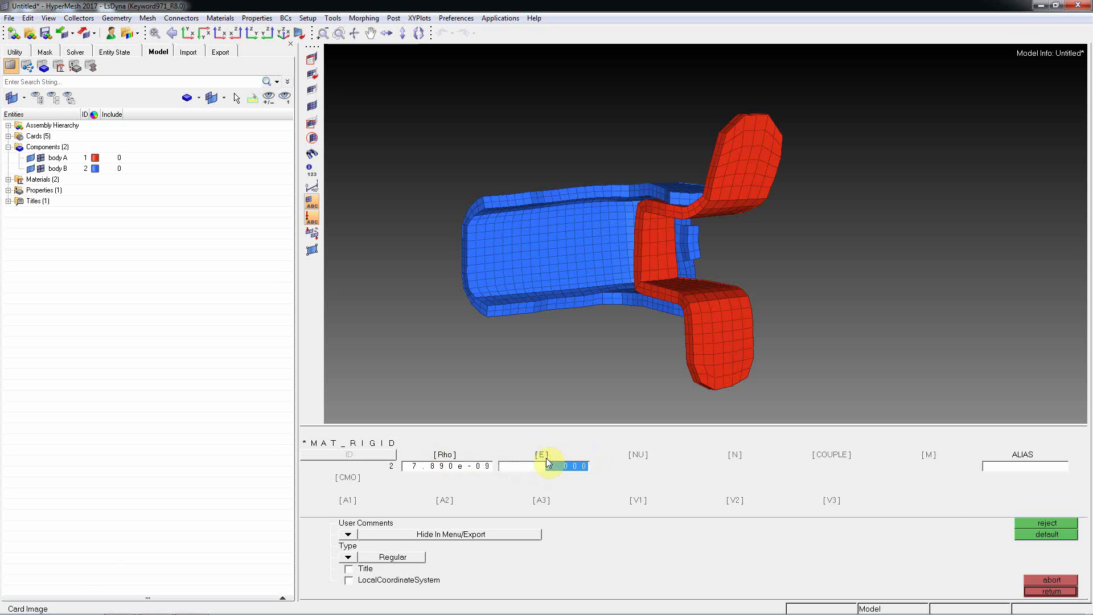
text(2100)
text(0.3)
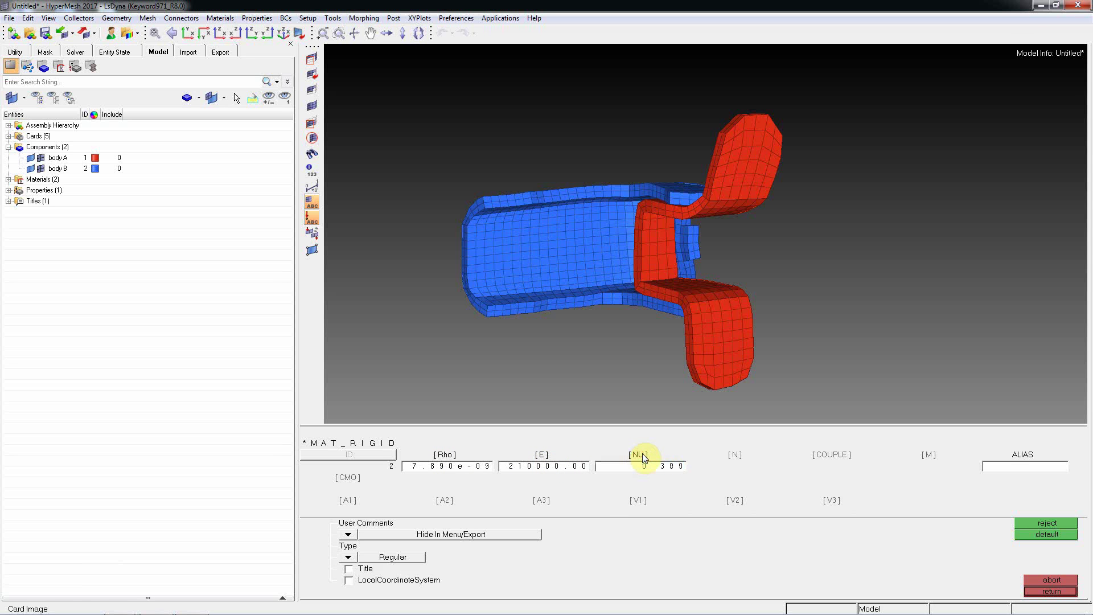
click(362, 487)
text(1)
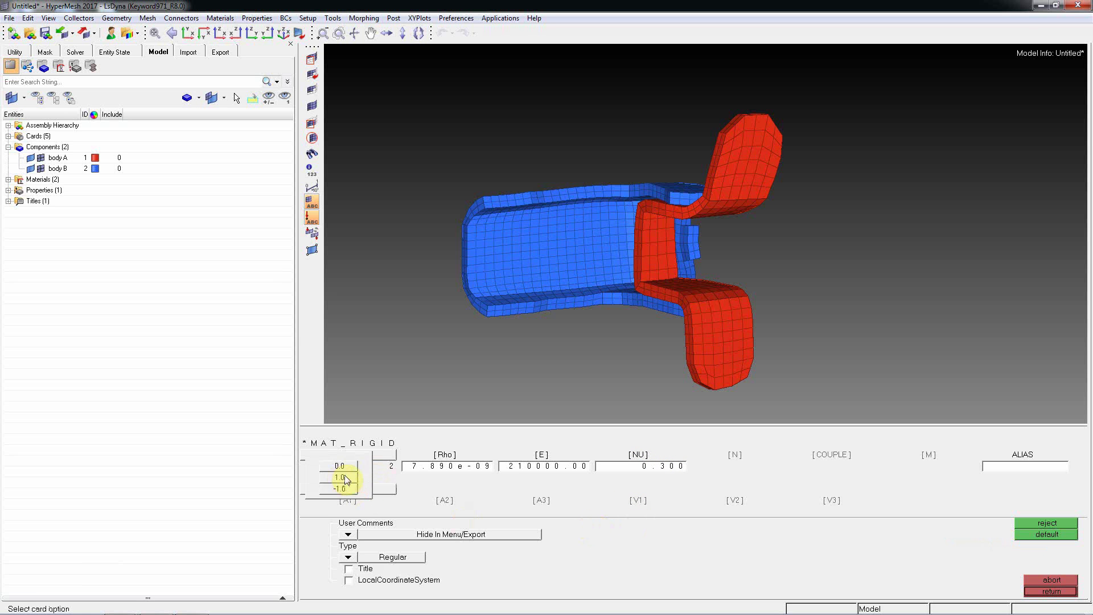
key(Return)
click(447, 483)
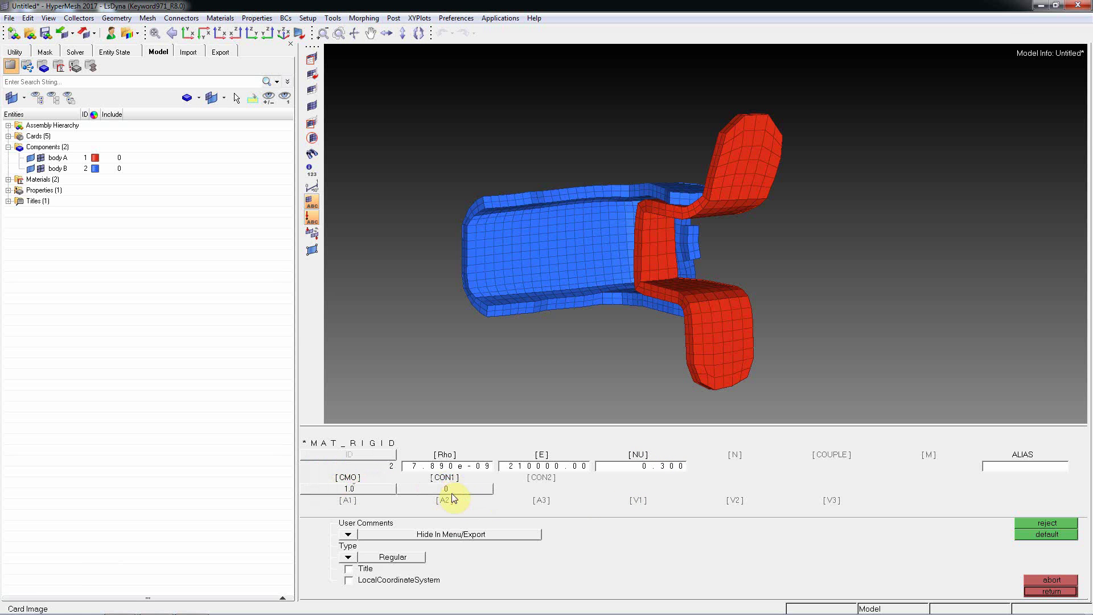
click(456, 488)
click(411, 487)
click(544, 488)
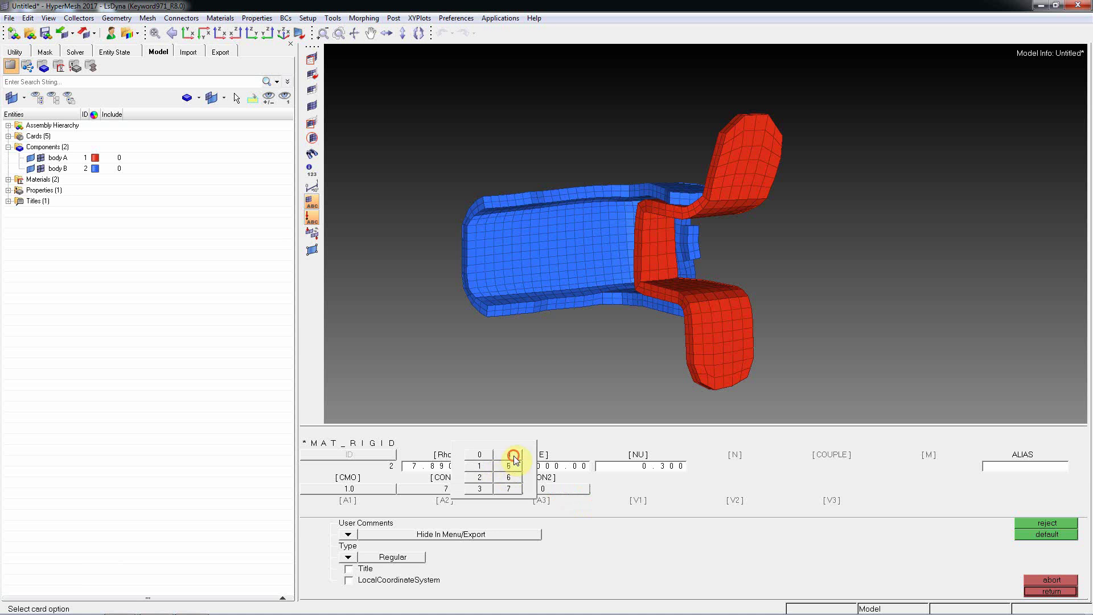
click(514, 456)
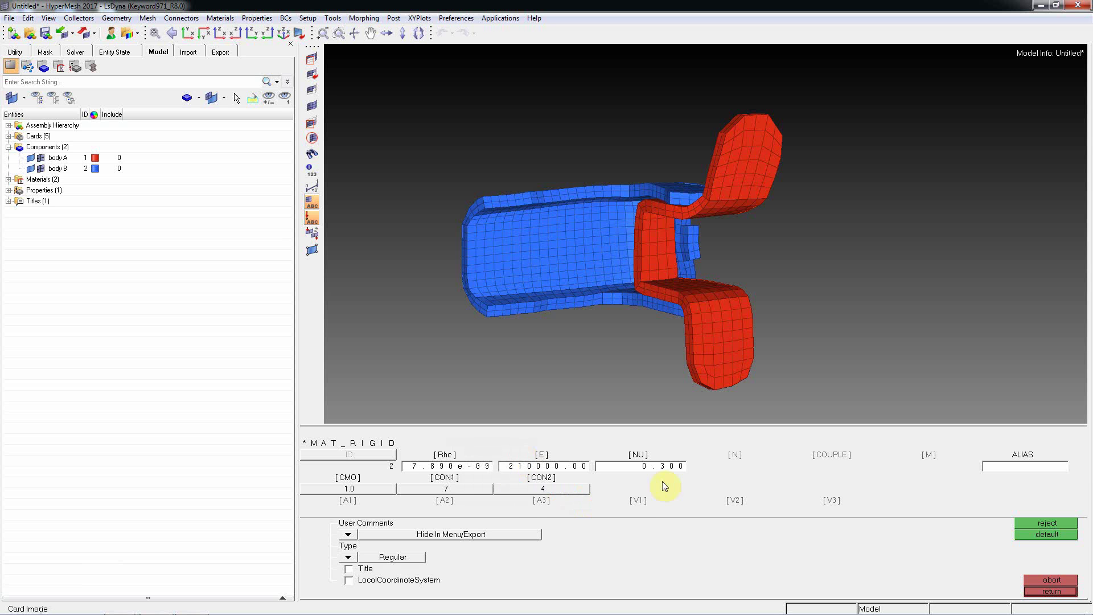
Close the Body_B card and orbit the hinge to view it from several sides
click(1038, 593)
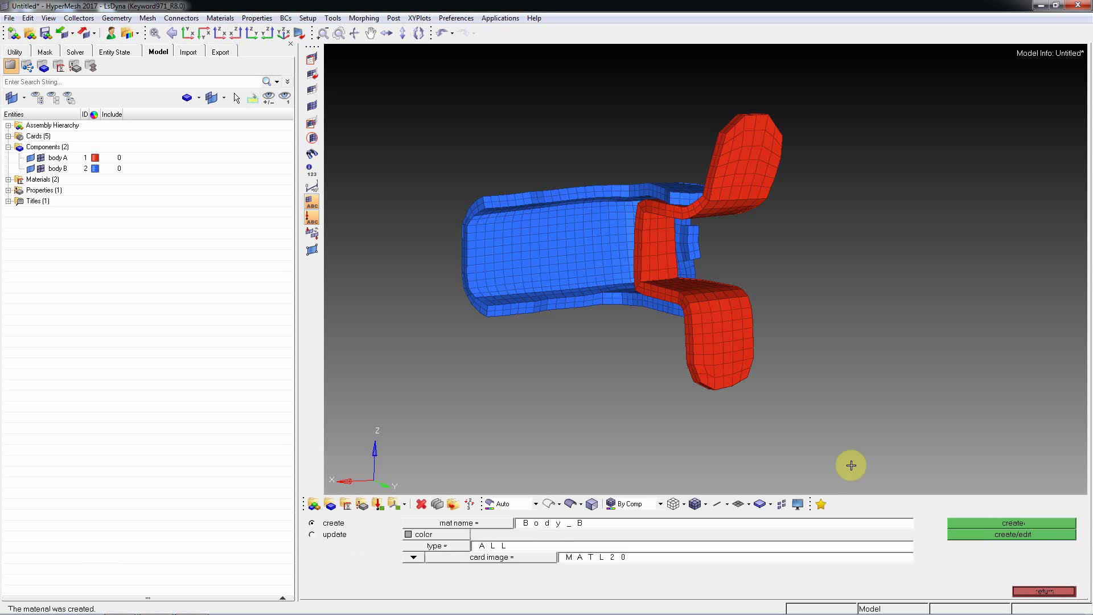
ctrl+drag(736, 354, 587, 305)
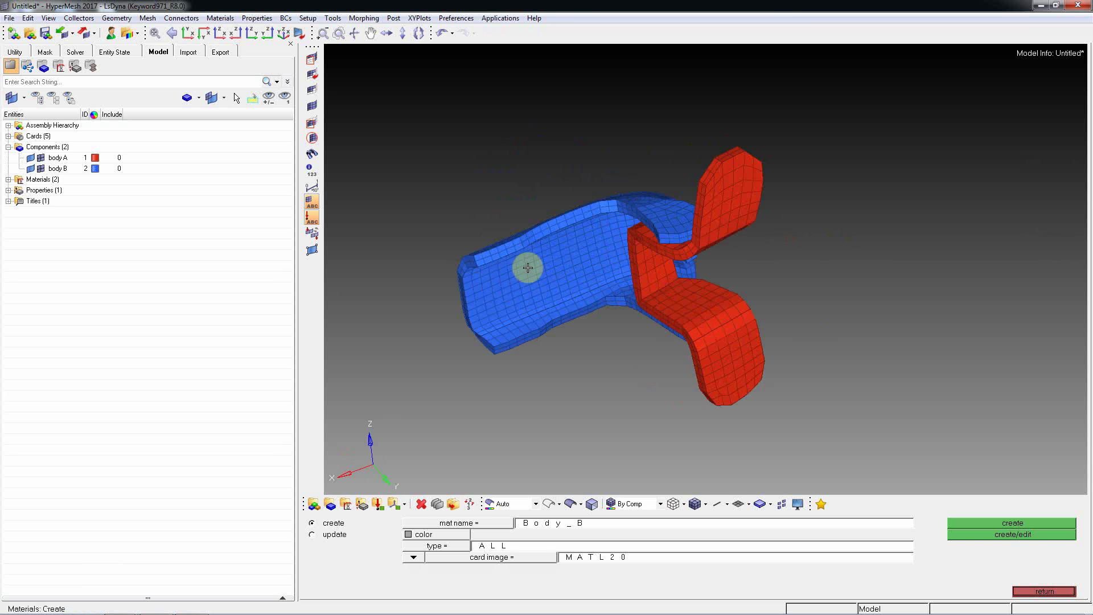
ctrl+drag(527, 371, 348, 462)
ctrl+drag(578, 368, 763, 353)
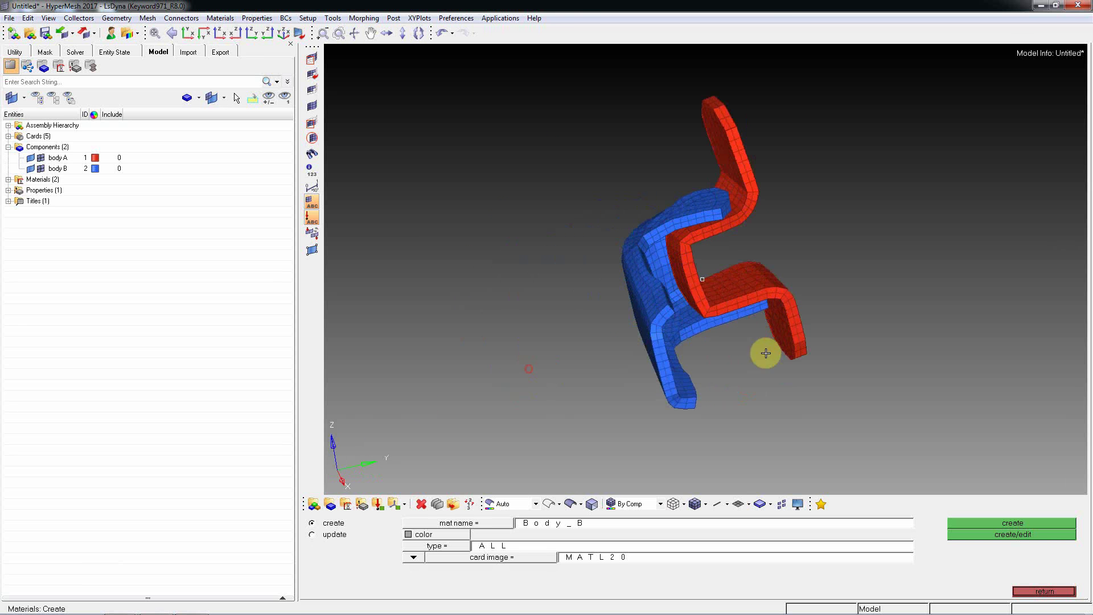
ctrl+drag(649, 336, 701, 410)
Update component body B with property solid_sec and material Body_B
click(1044, 591)
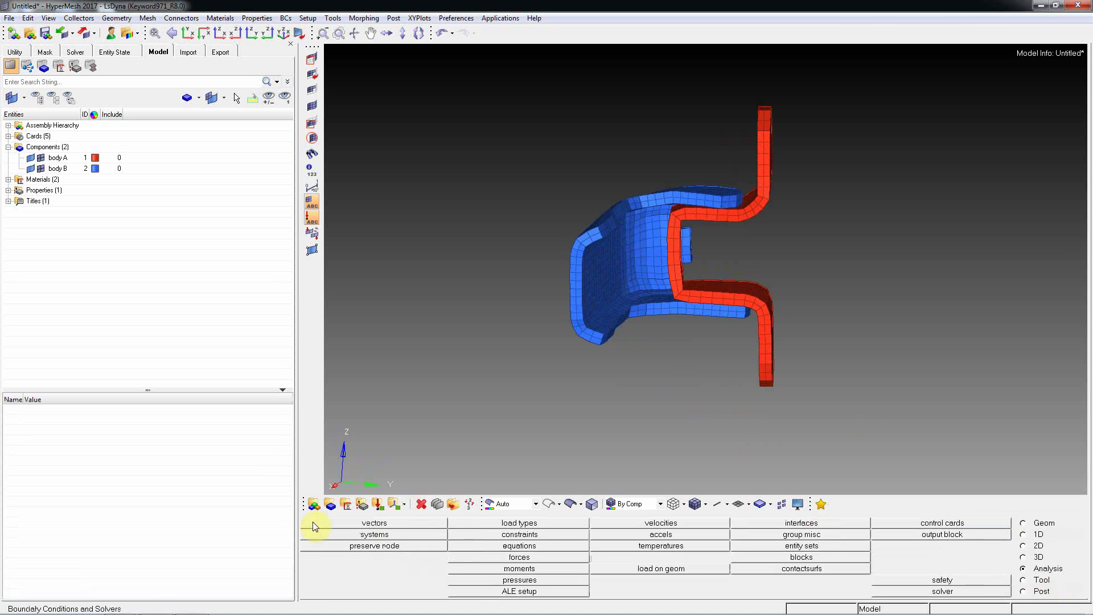
click(330, 504)
click(576, 323)
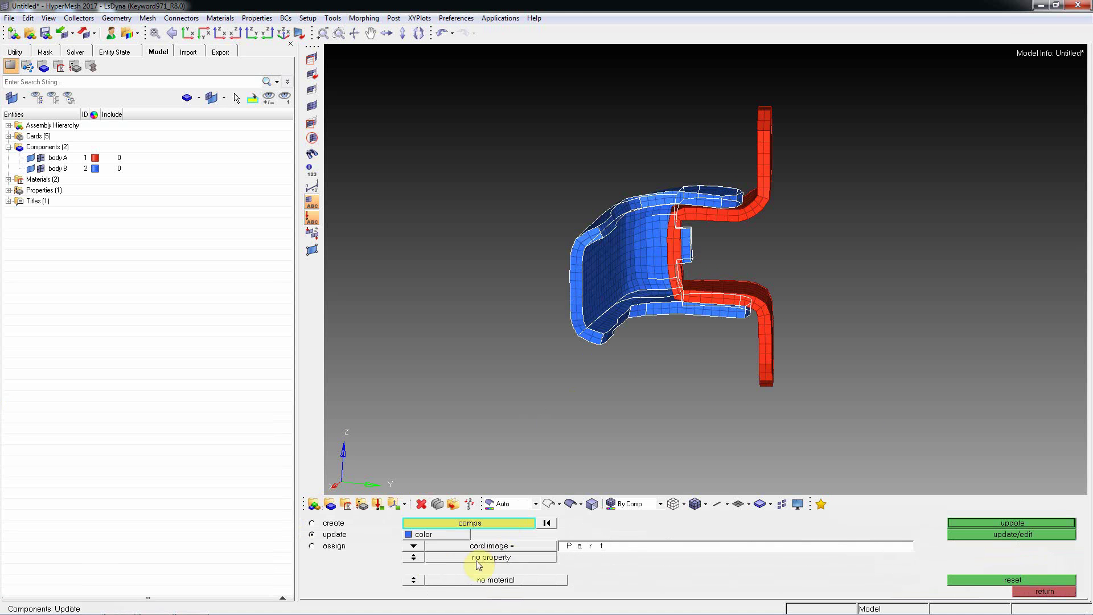
click(414, 559)
click(467, 557)
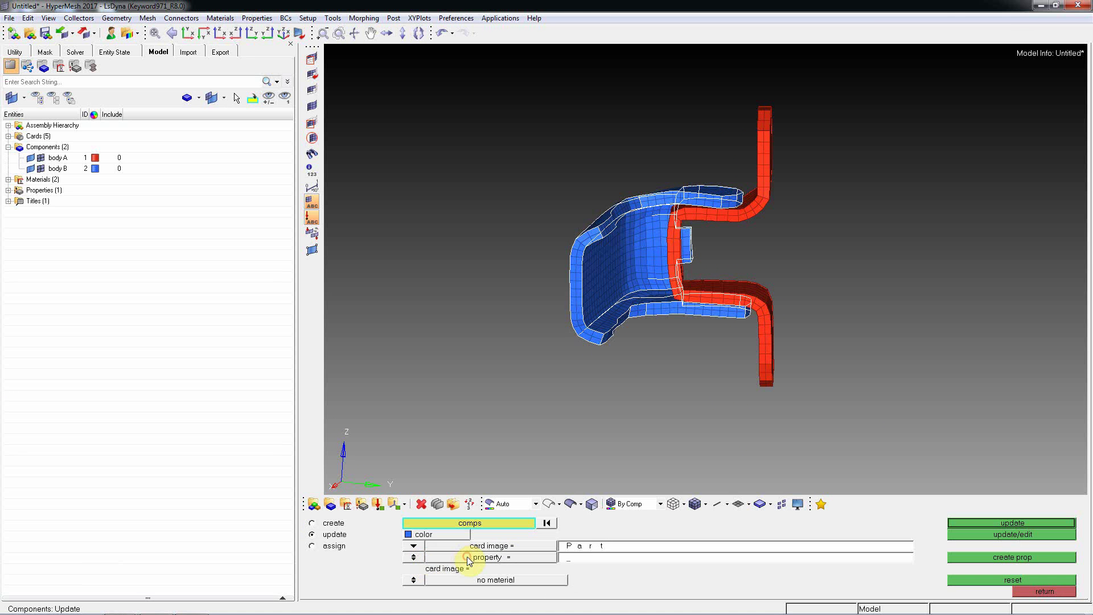
click(359, 524)
click(415, 580)
click(452, 580)
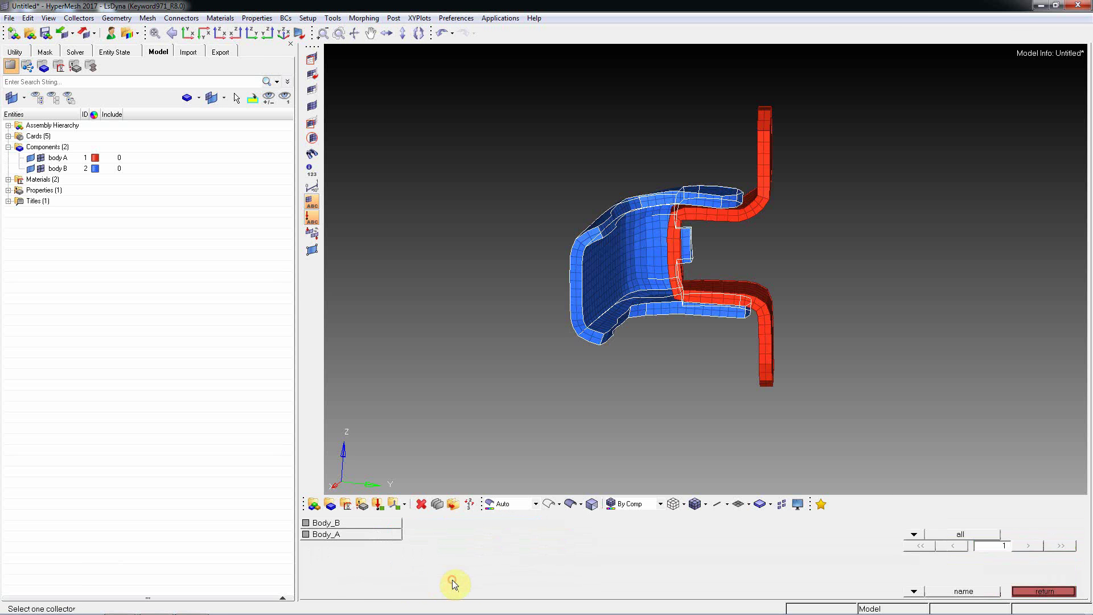
click(338, 524)
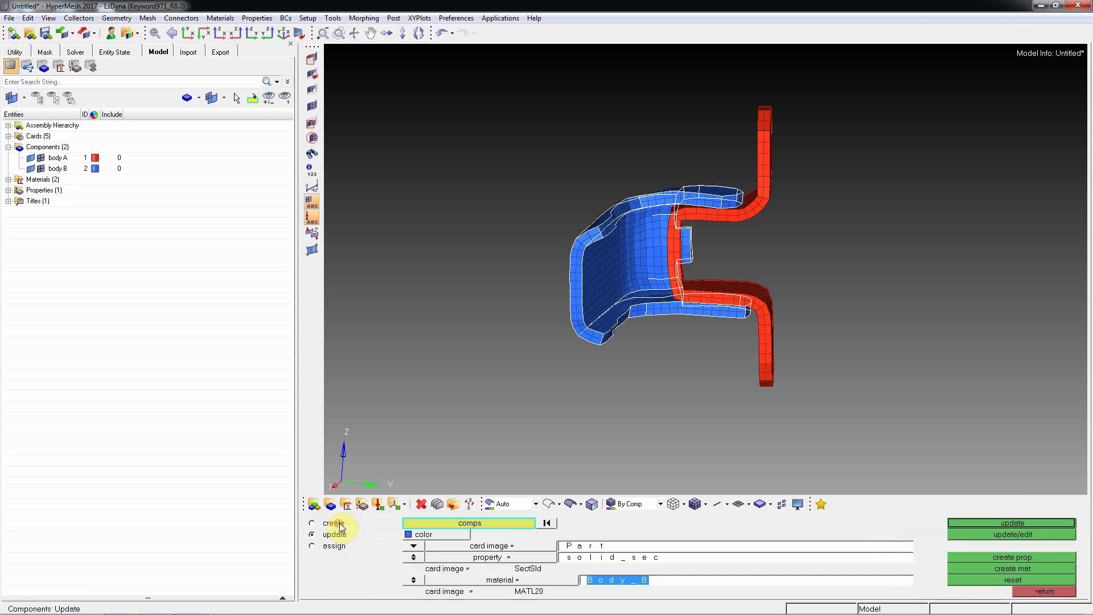
click(1012, 526)
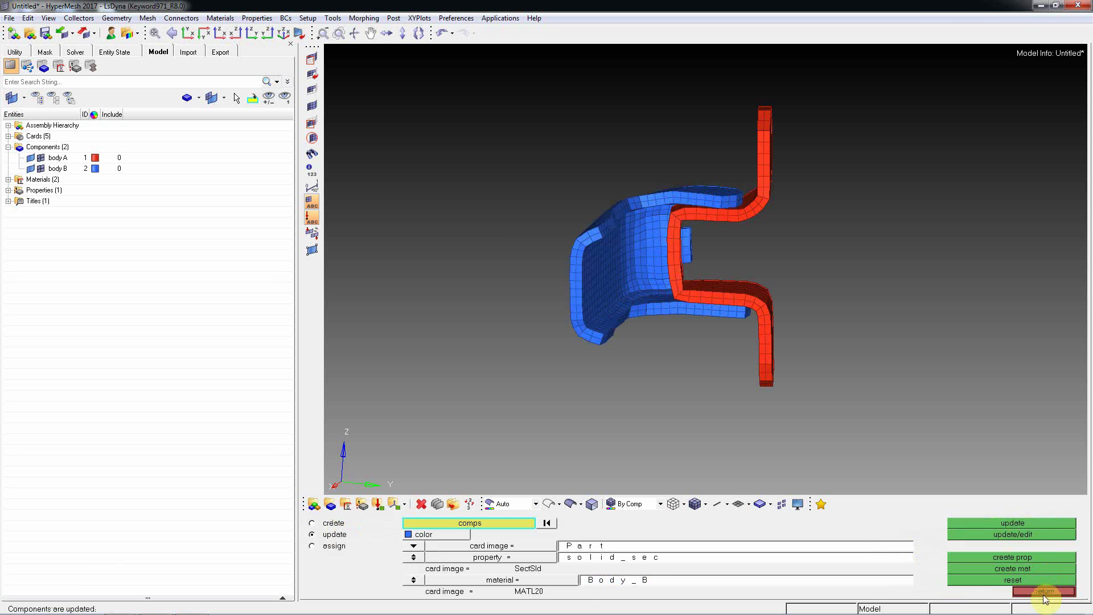
click(1045, 592)
ctrl+drag(874, 380, 705, 296)
Add midpoint nodes between edge nodes on the lower red flange of body A
scroll(715, 244, up, 5)
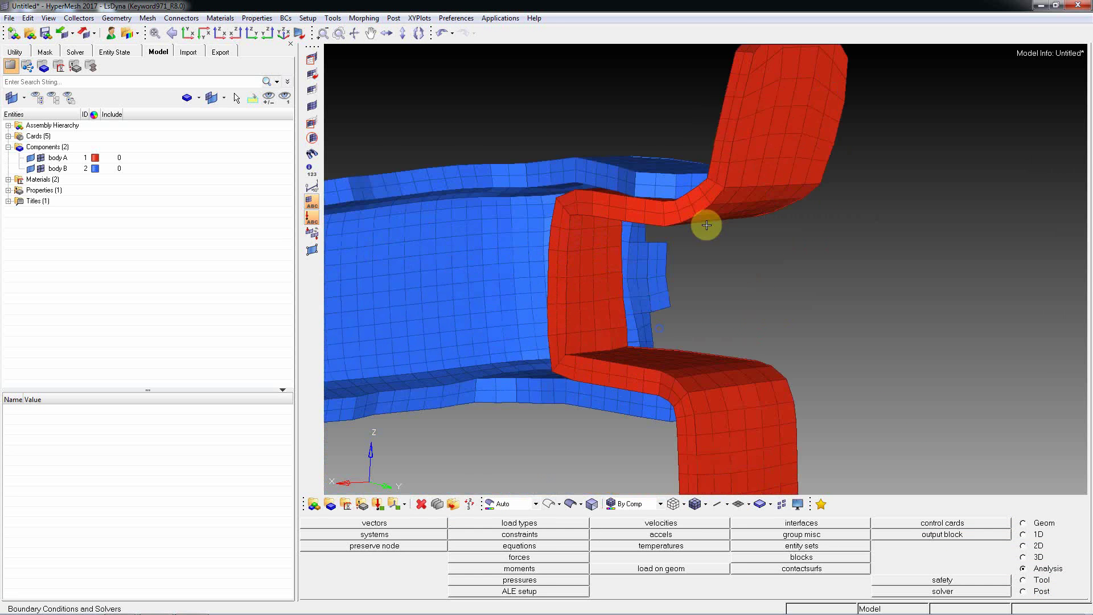
ctrl+drag(707, 225, 688, 303)
scroll(691, 319, up, 5)
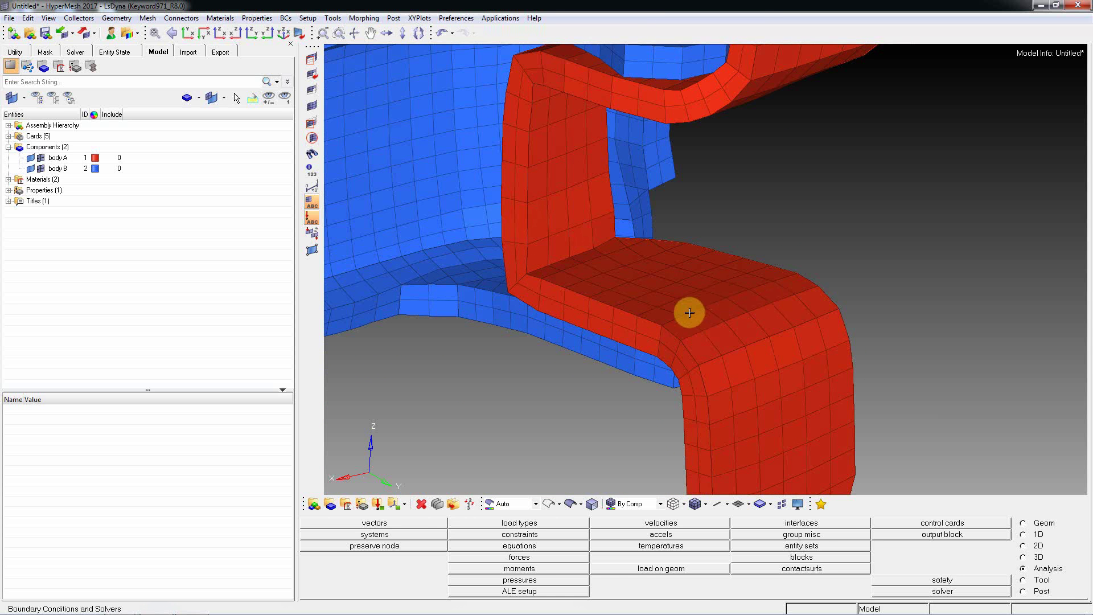
key(F4)
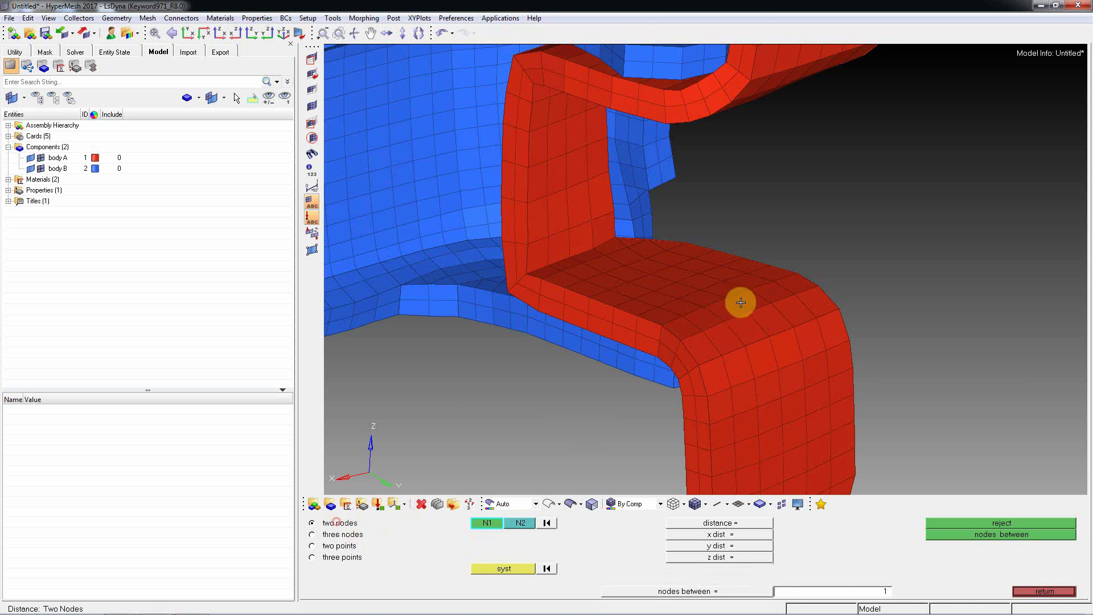
scroll(672, 305, up, 3)
click(649, 351)
click(917, 247)
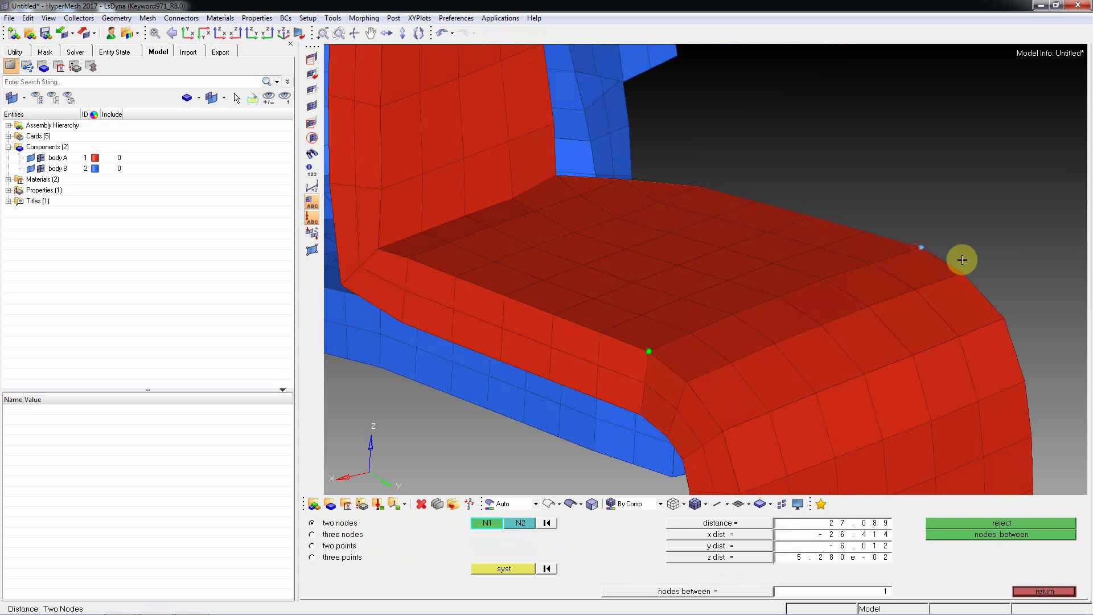
click(1015, 534)
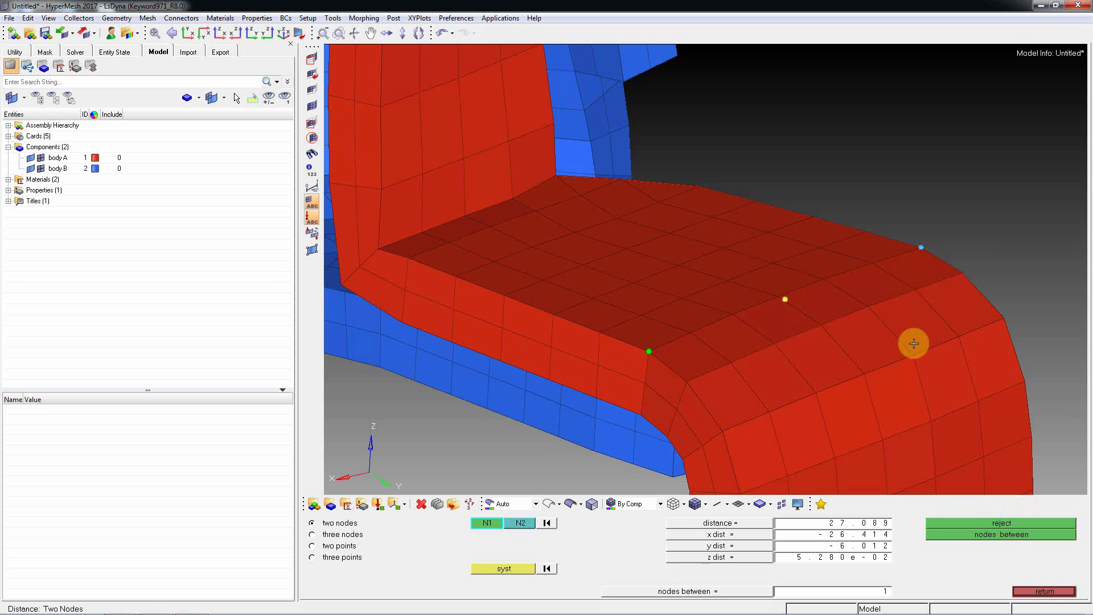
click(547, 523)
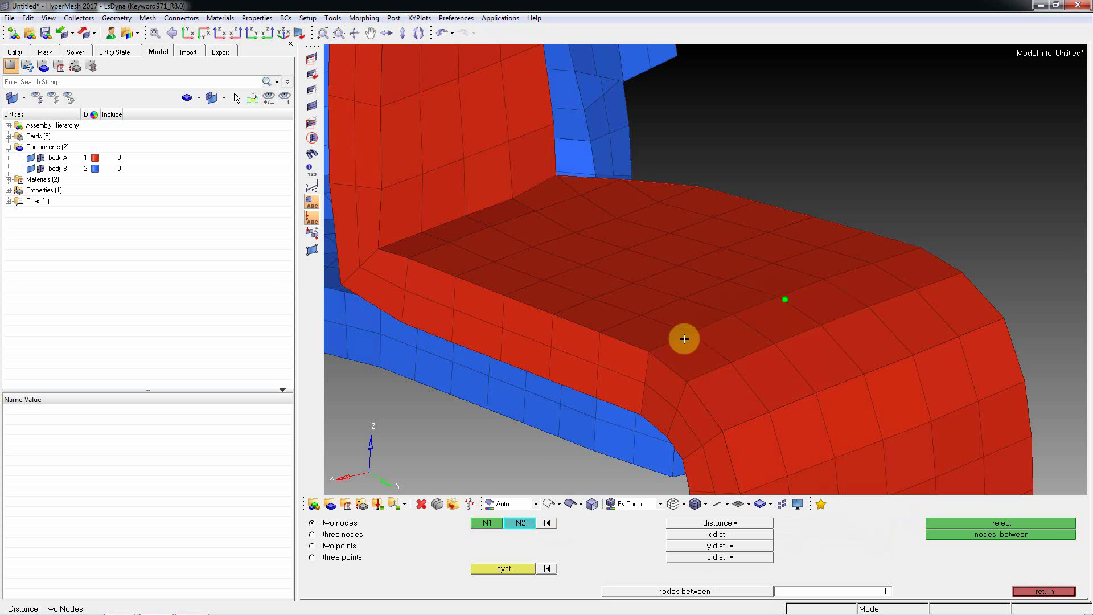
click(649, 351)
click(1005, 533)
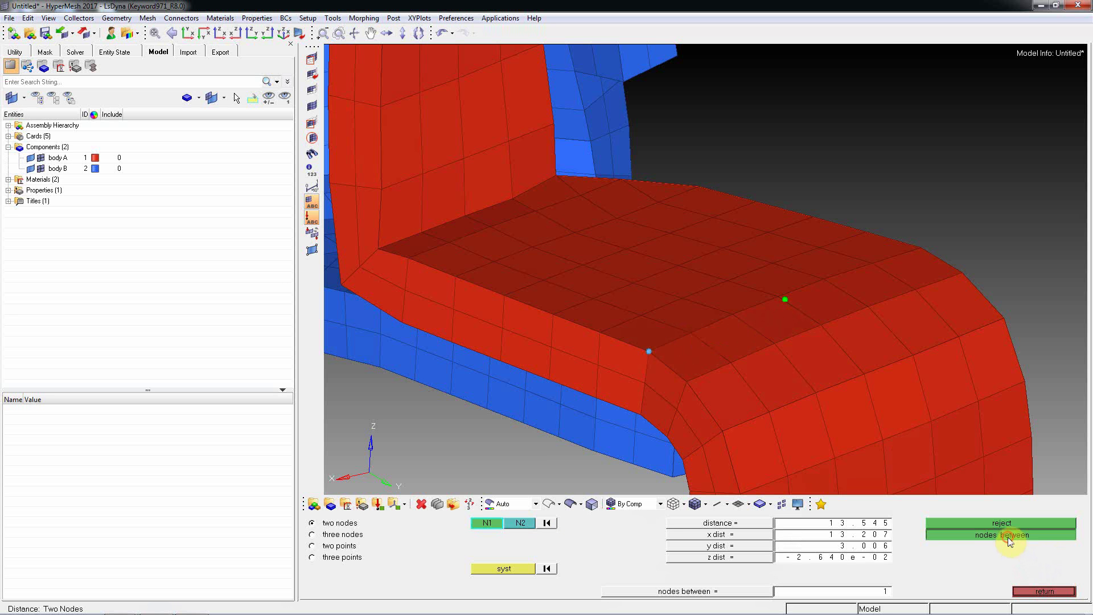
Add midpoint nodes between edge nodes on the other red flange
ctrl+drag(712, 257, 661, 151)
scroll(656, 146, up, 3)
click(656, 146)
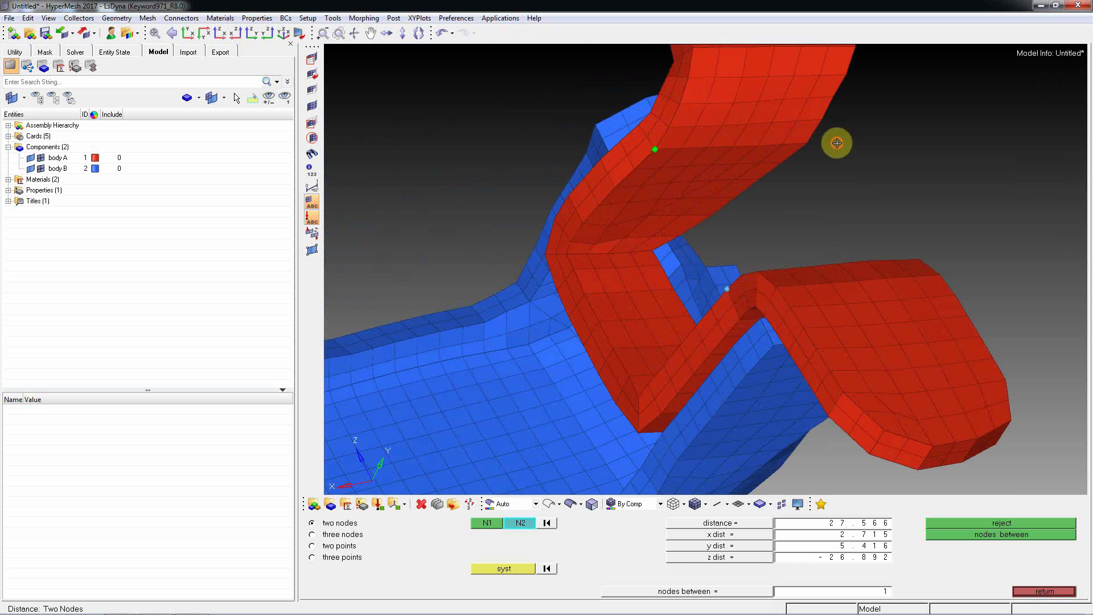
ctrl+drag(837, 138, 822, 139)
click(822, 137)
click(995, 526)
click(1000, 534)
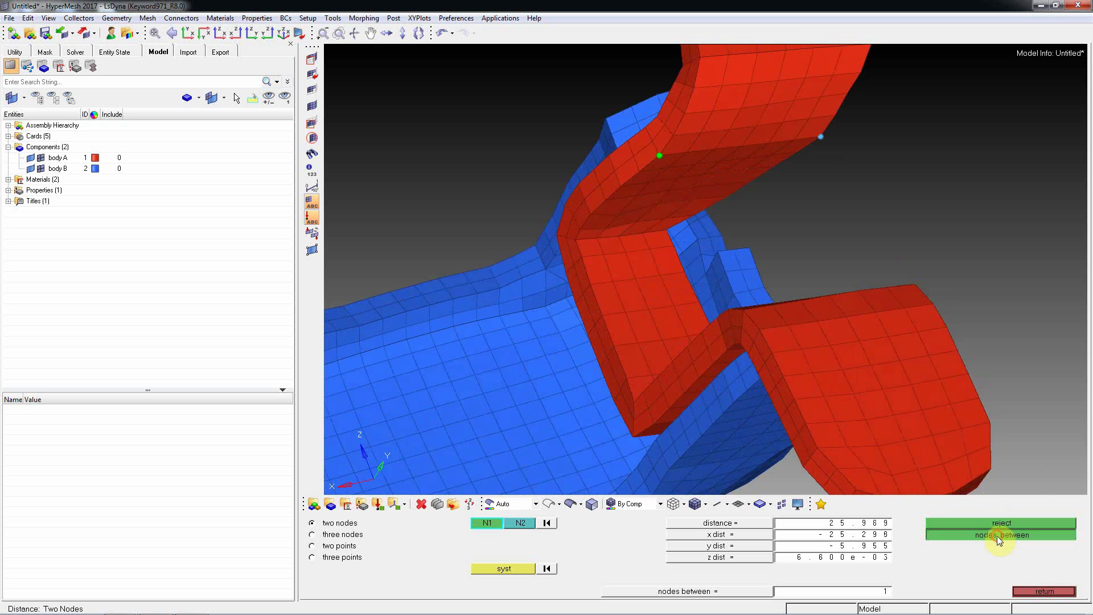
click(741, 148)
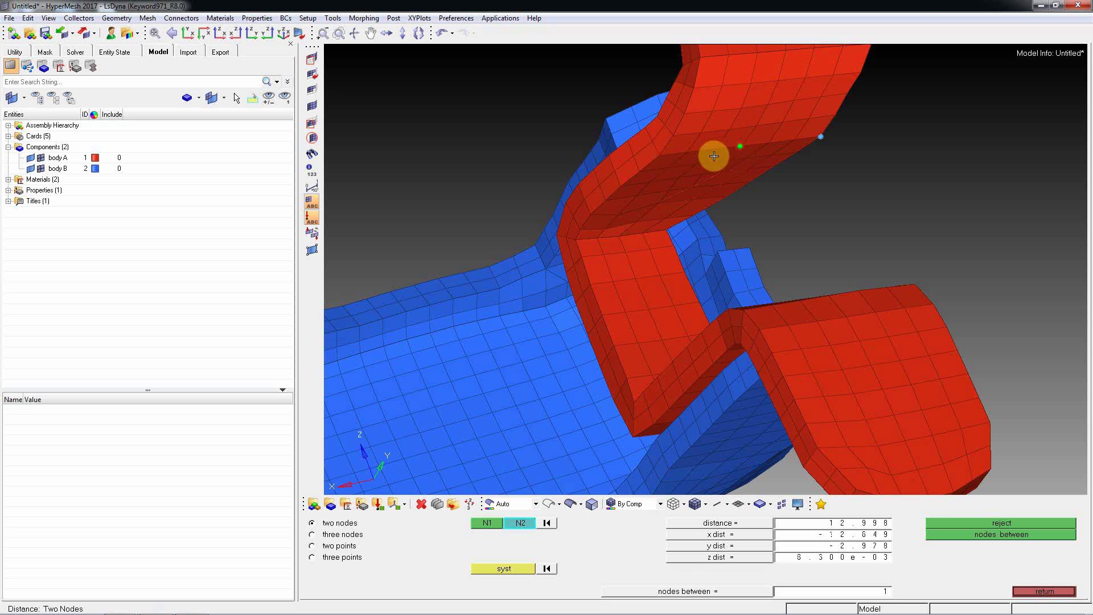
click(659, 156)
click(974, 533)
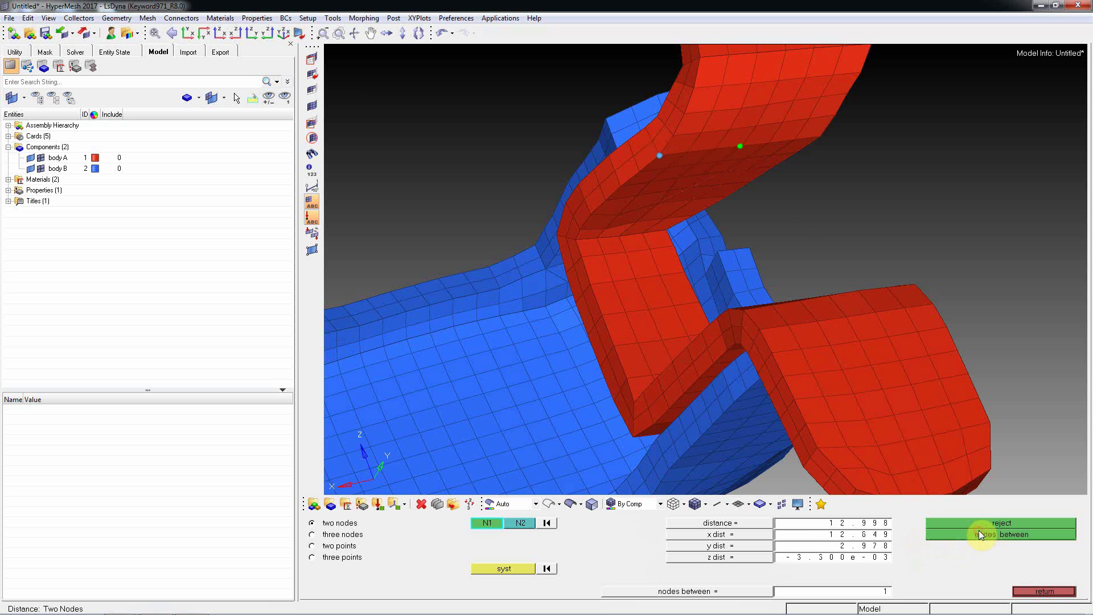
ctrl+drag(771, 198, 798, 259)
key(Escape)
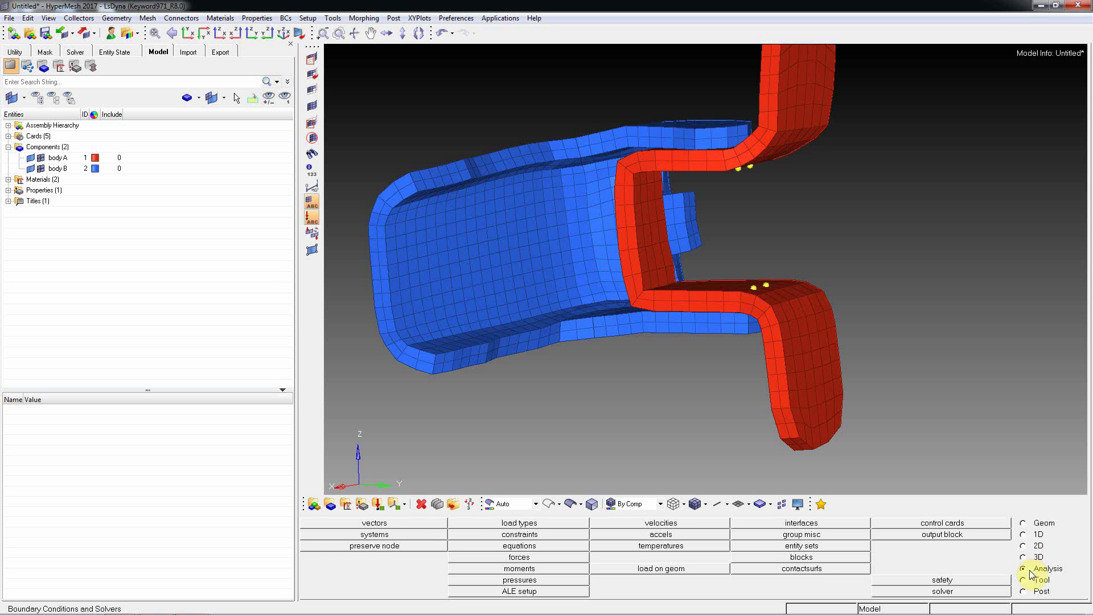
Start a new non-ordered Node entity set named nset_a and create it
click(819, 545)
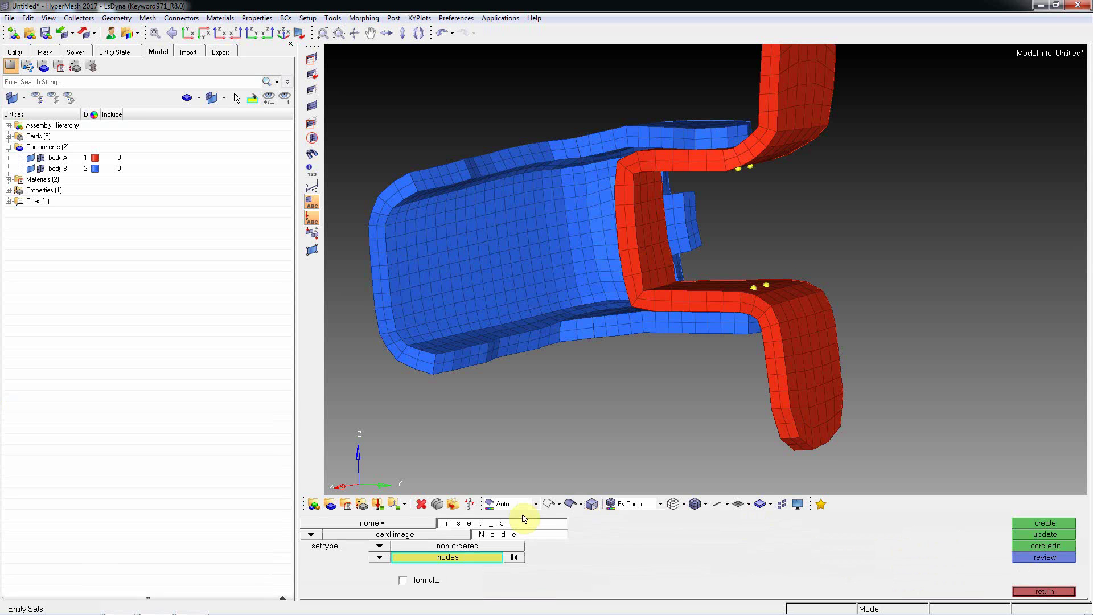
click(516, 524)
text(nset_a)
key(BackSpace)
text(a)
ctrl+drag(730, 318, 744, 163)
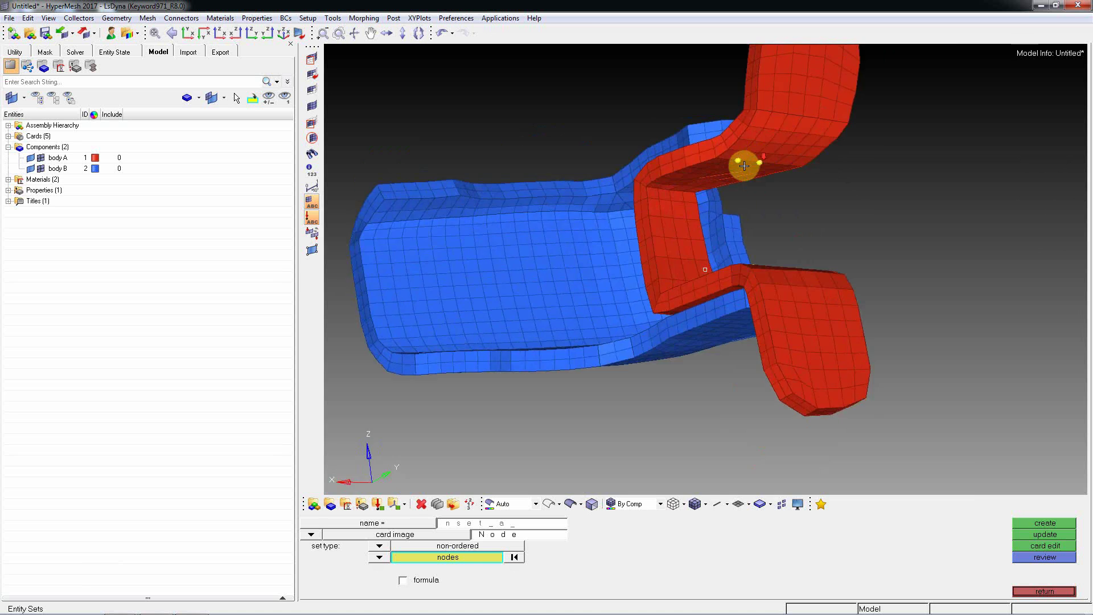
scroll(716, 153, up, 5)
scroll(719, 151, up, 5)
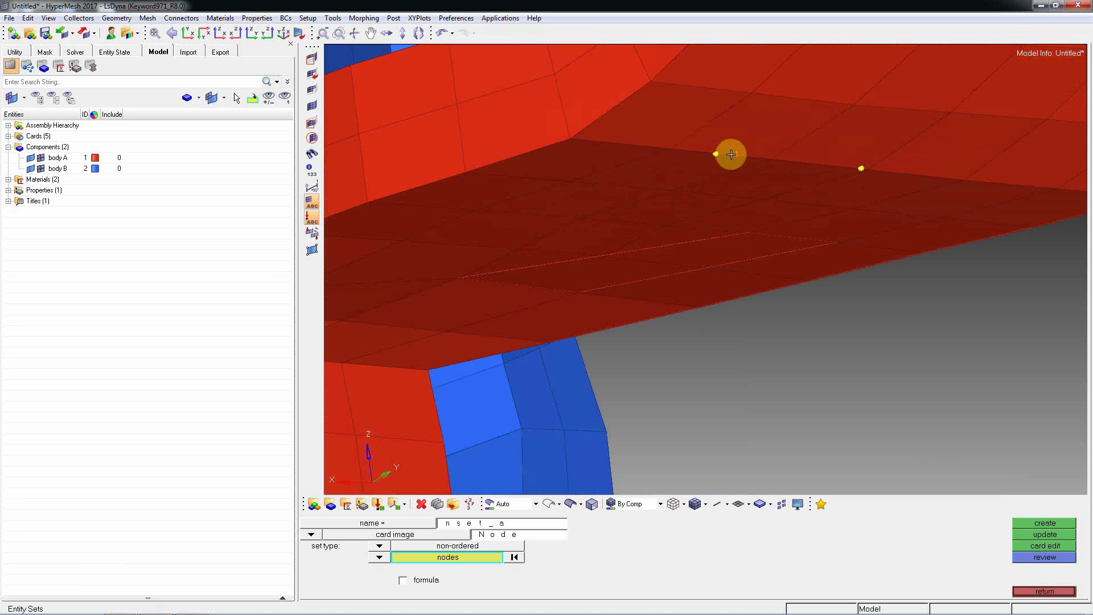
right_click(719, 151)
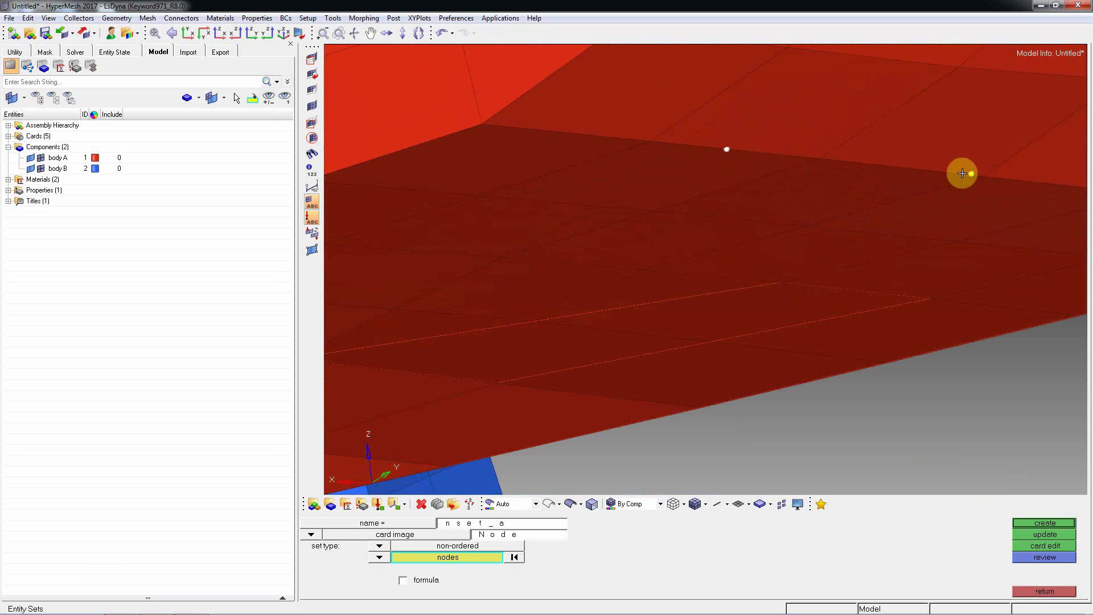
scroll(957, 200, down, 5)
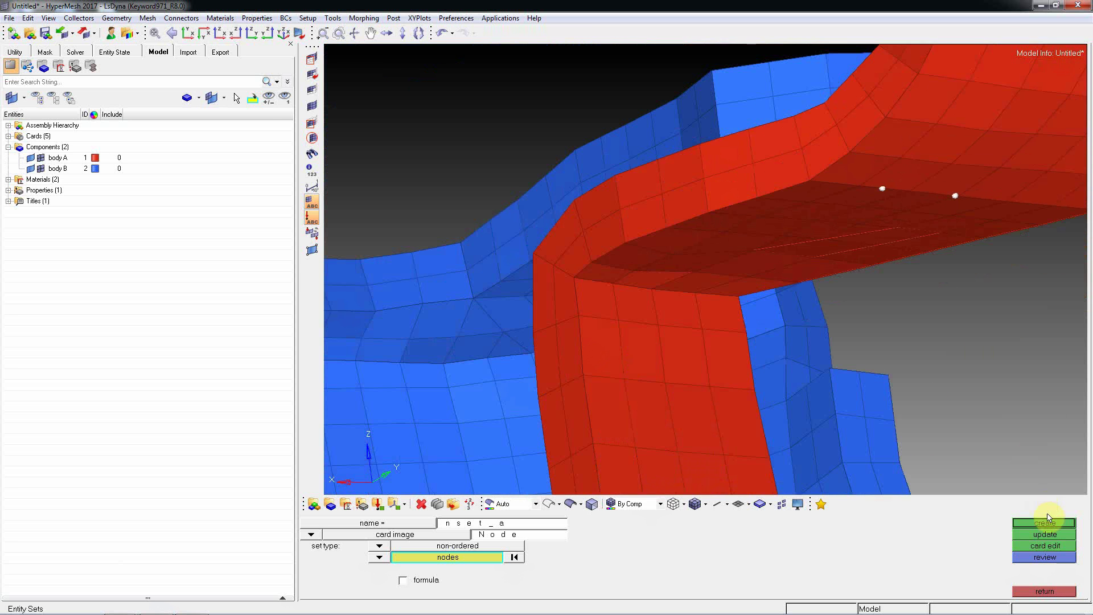
click(1050, 525)
Pick the two midpoint nodes on body A's flange for nset_a and leave the set panel
scroll(694, 194, down, 5)
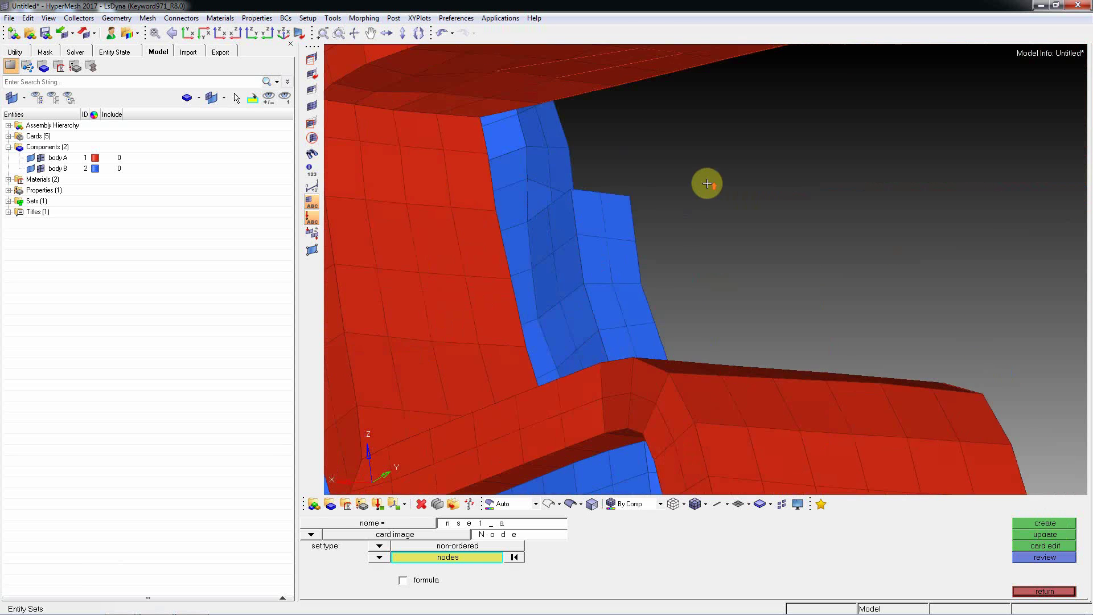
ctrl+drag(694, 194, 724, 361)
scroll(720, 342, up, 5)
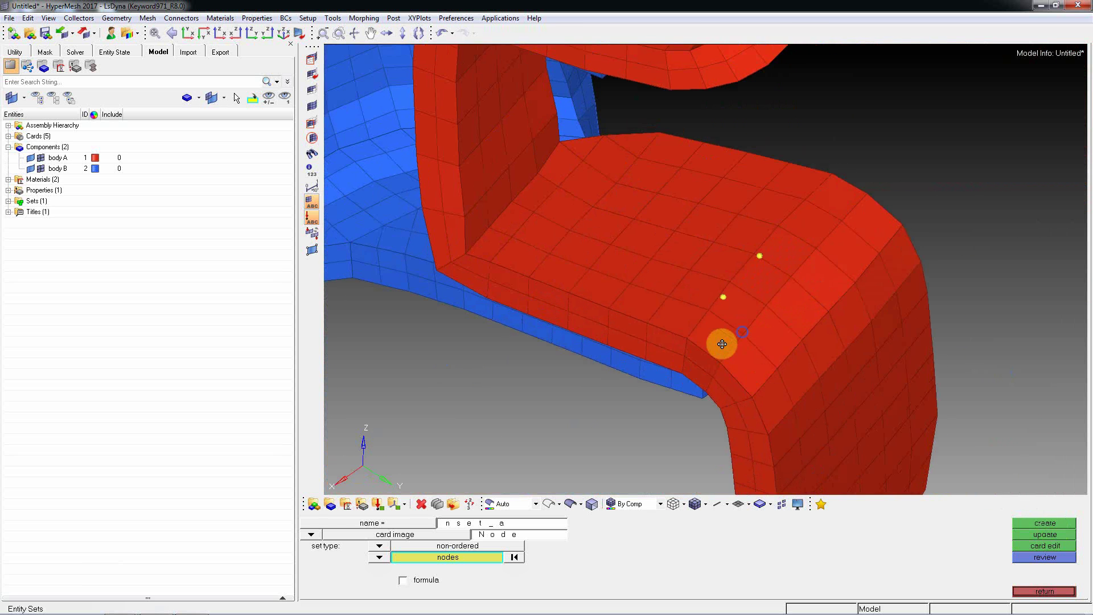
click(700, 312)
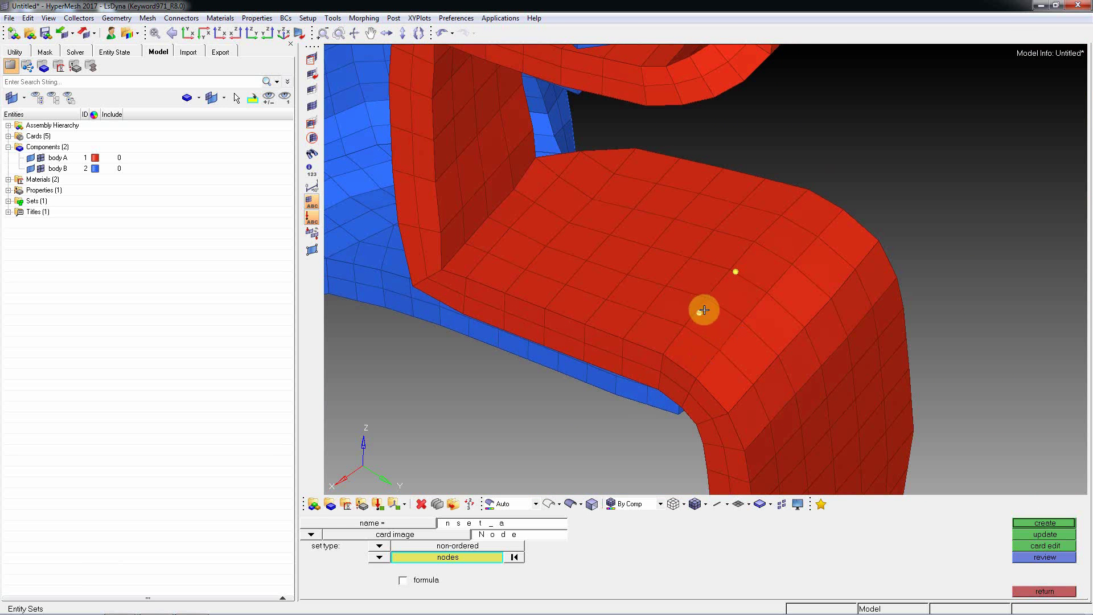
click(737, 271)
scroll(734, 276, up, 4)
scroll(766, 300, down, 3)
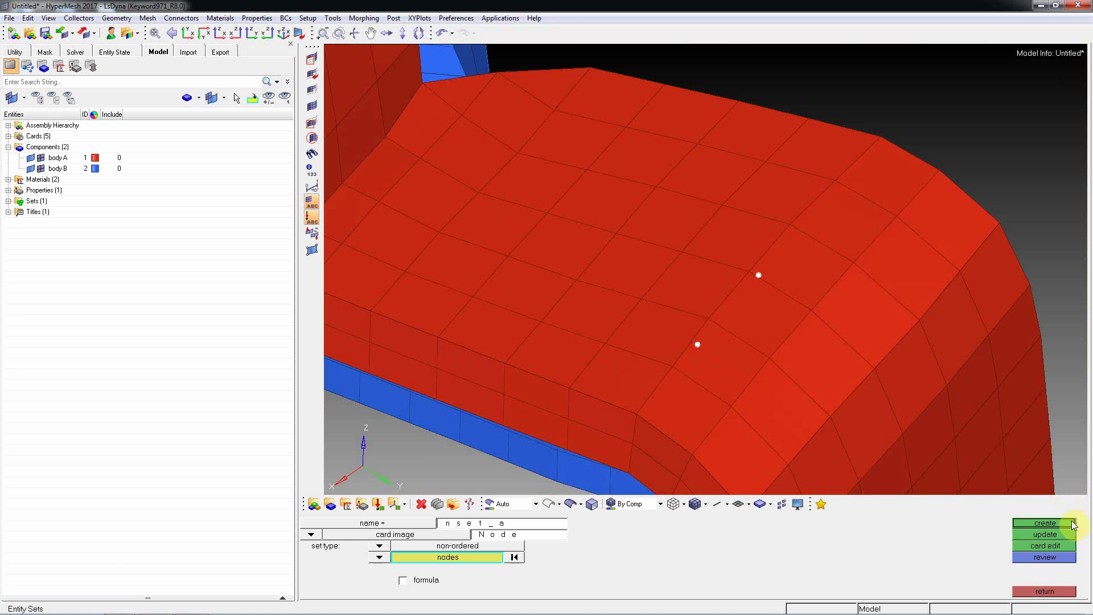
click(526, 524)
click(526, 525)
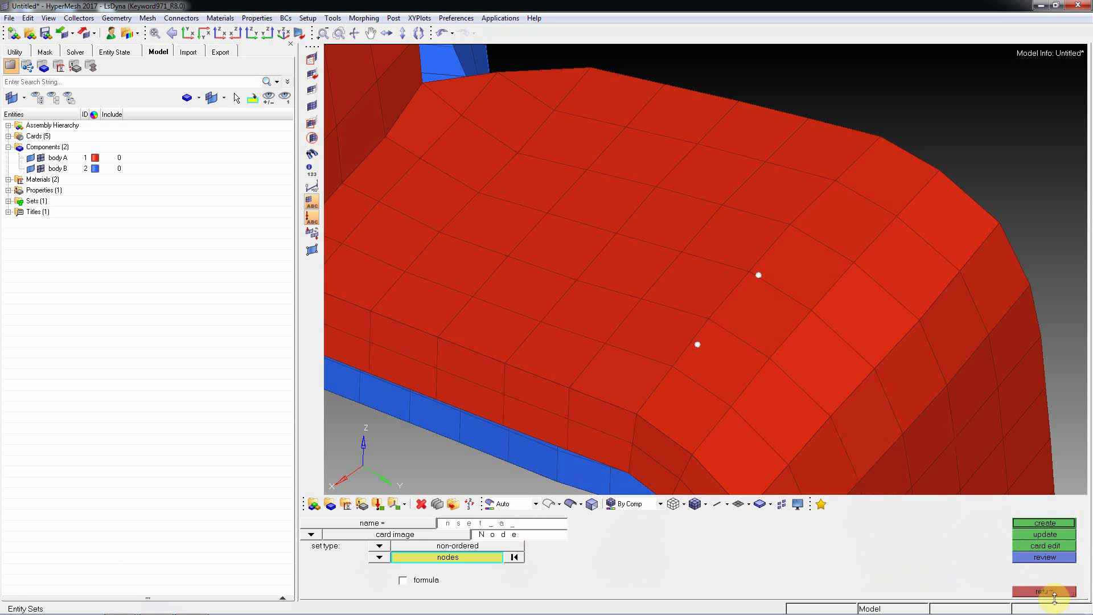
click(1056, 595)
scroll(793, 317, down, 5)
Create a second node set named nodeset_b containing two hinge nodes
ctrl+drag(793, 317, 793, 293)
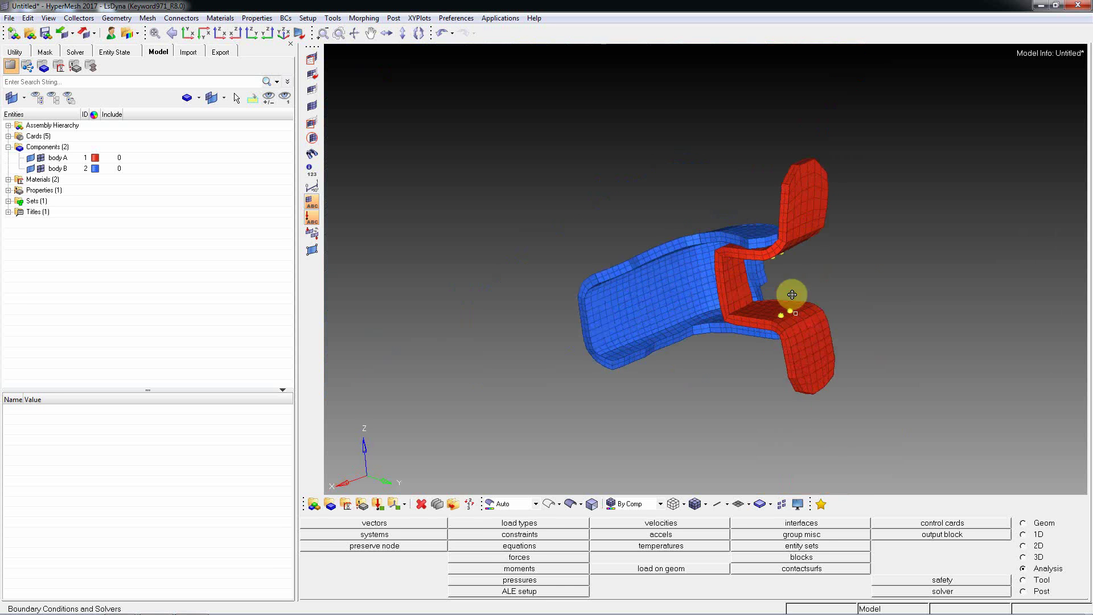
click(816, 548)
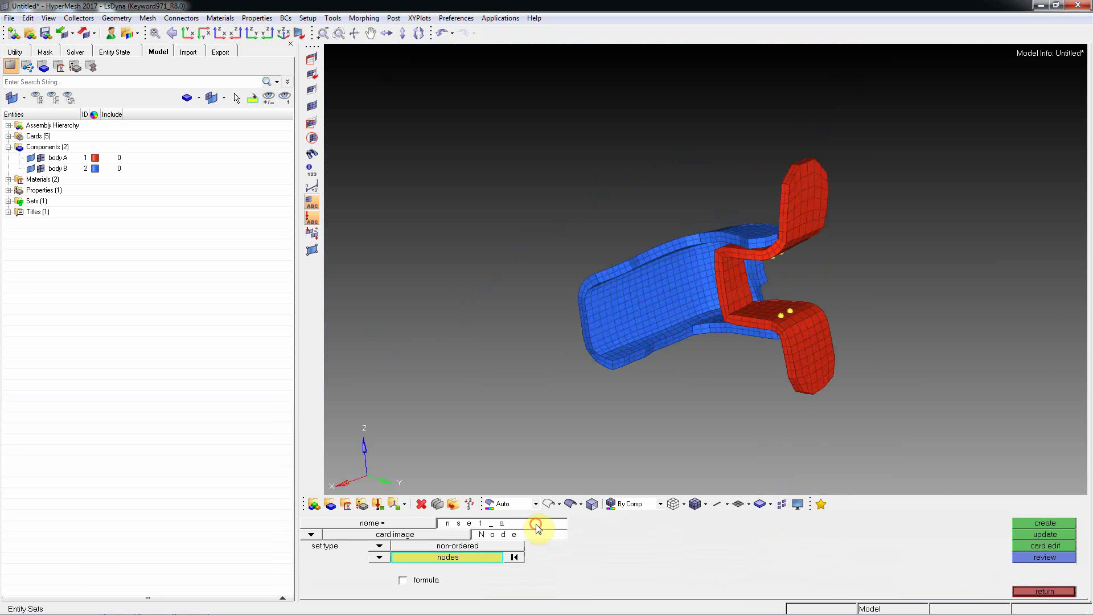
click(535, 524)
click(538, 528)
double_click(527, 523)
key(BackSpace)
text(nodeset_b)
scroll(795, 405, up, 5)
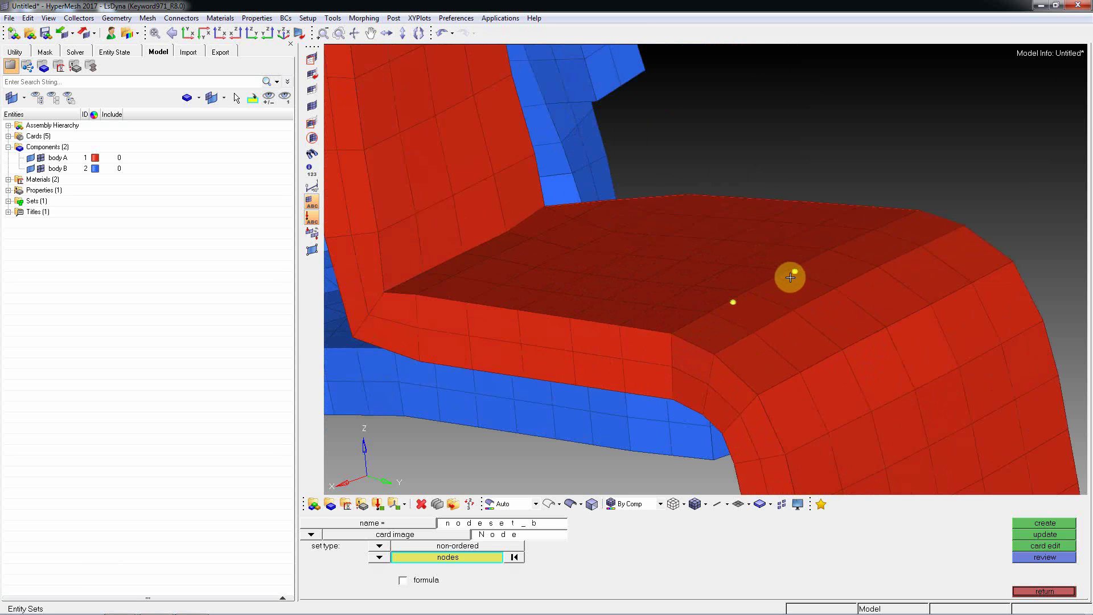
scroll(700, 319, up, 5)
click(675, 319)
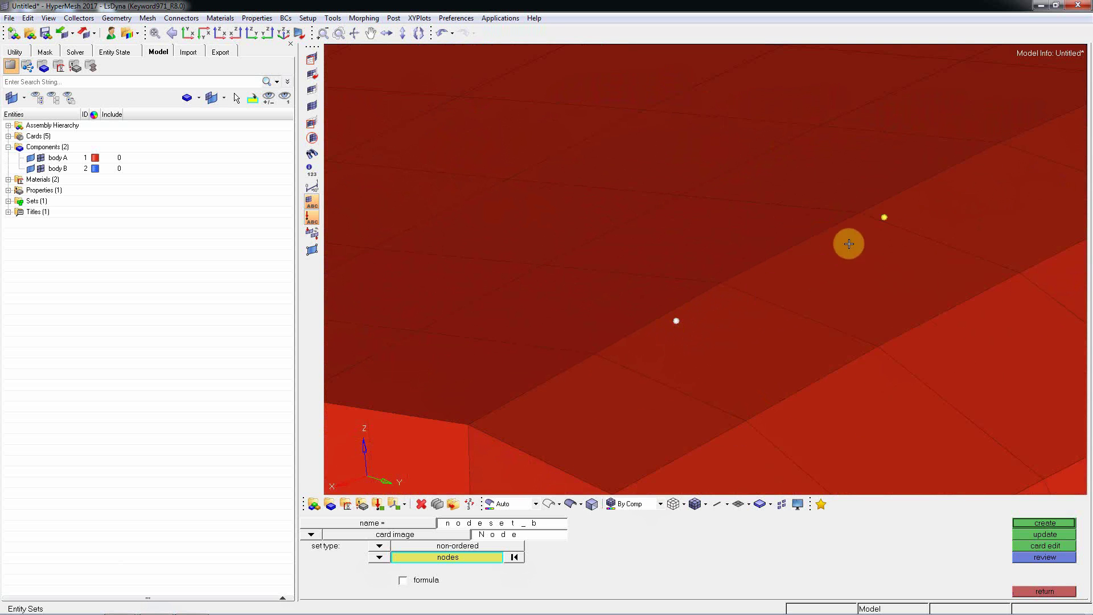
scroll(813, 256, up, 3)
scroll(928, 205, down, 2)
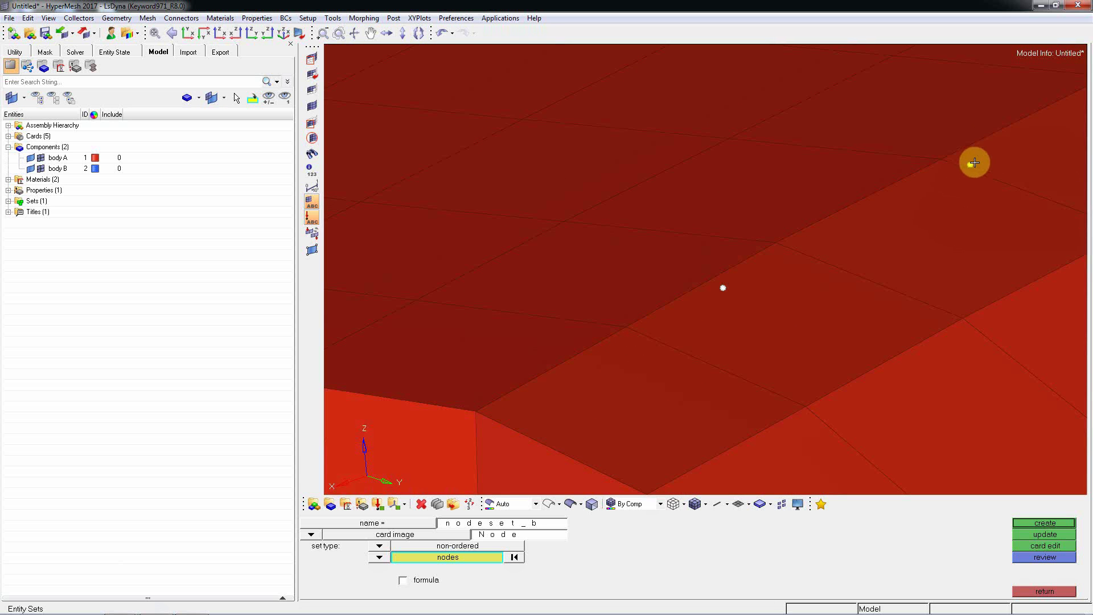
click(973, 164)
scroll(888, 228, down, 4)
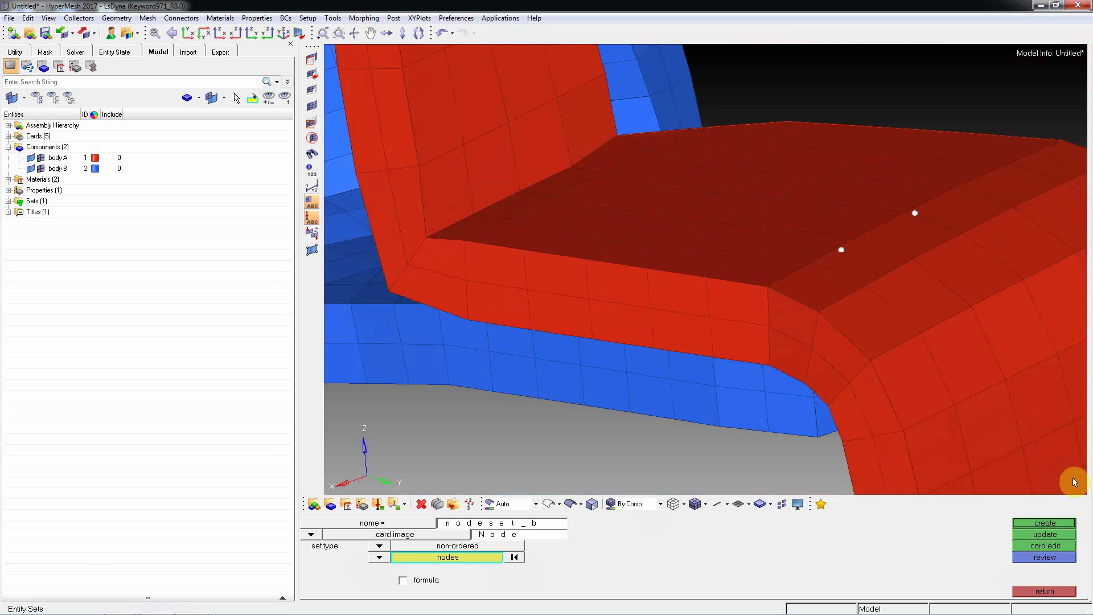
click(1040, 524)
scroll(712, 210, down, 5)
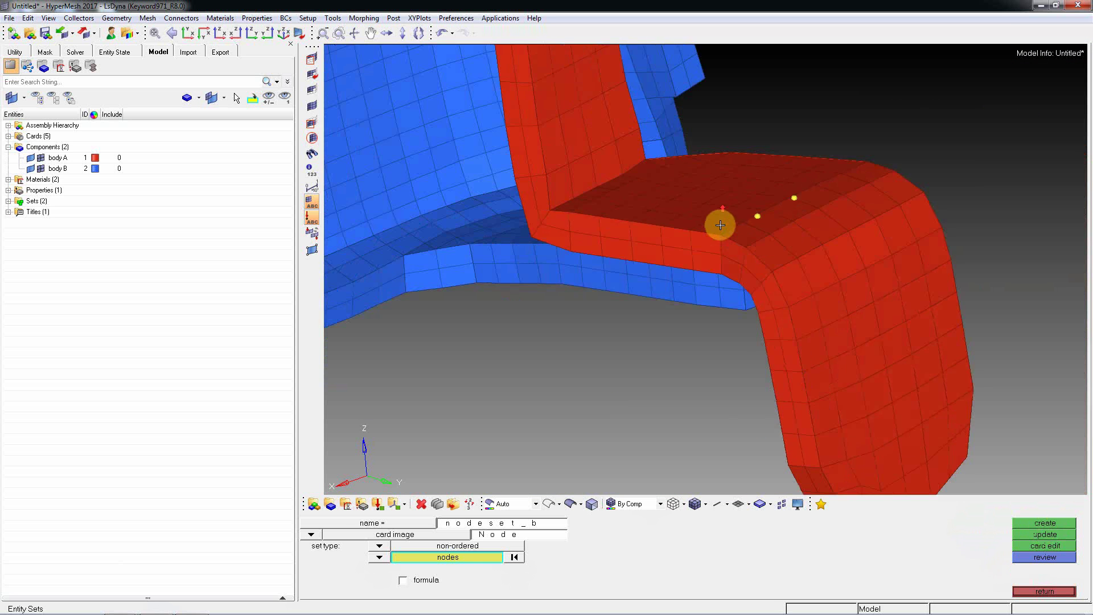
Review the nodes in nset_a and then nodeset_b, and exit the node set editor
ctrl+drag(687, 223, 744, 232)
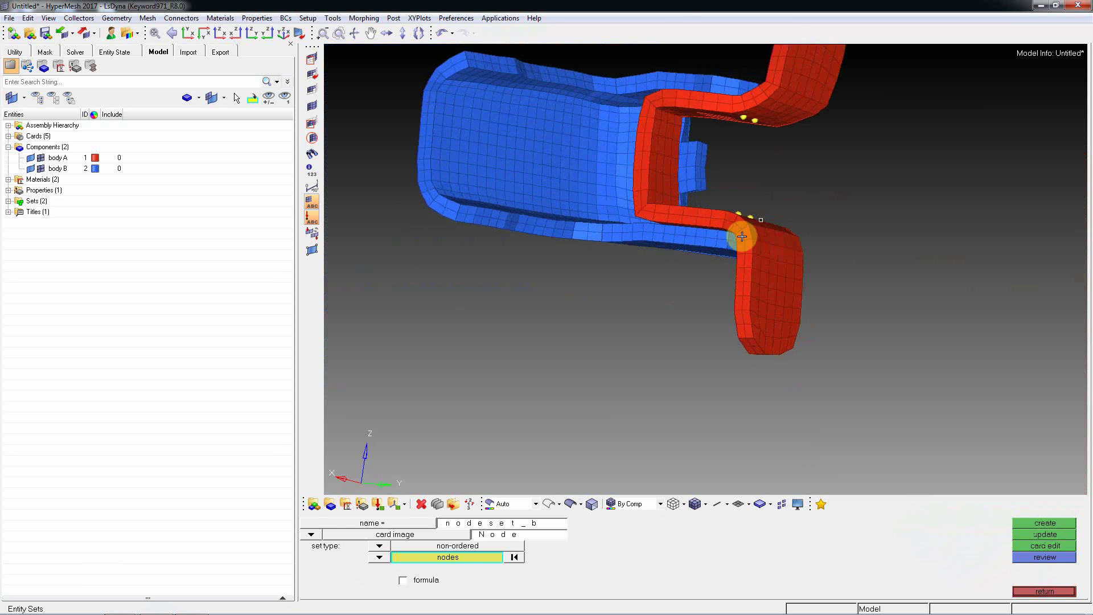
click(1057, 557)
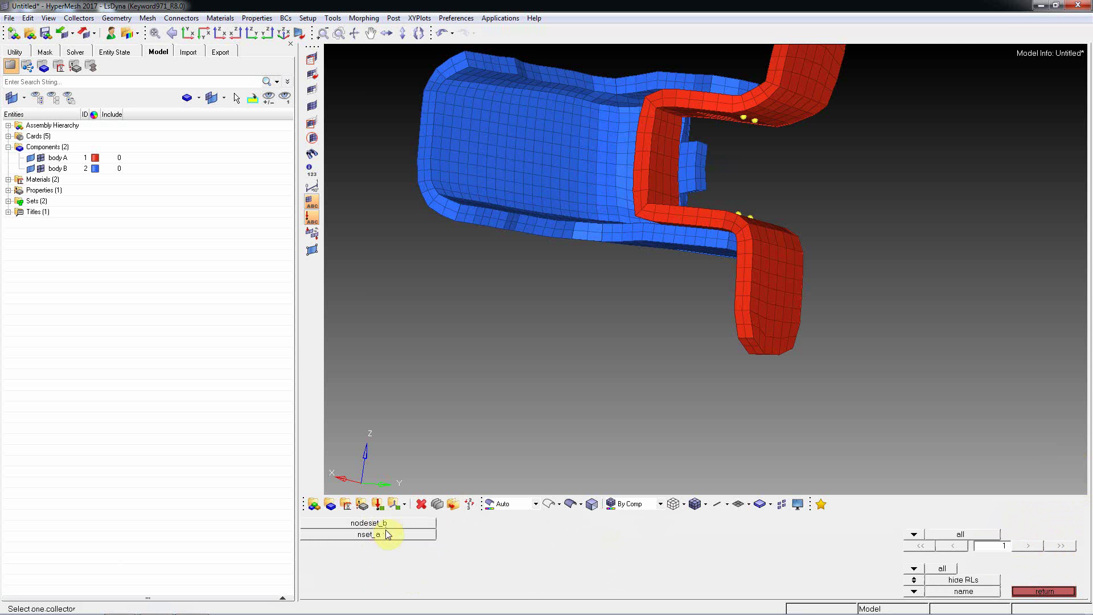
click(385, 533)
ctrl+right_drag(768, 134, 730, 222)
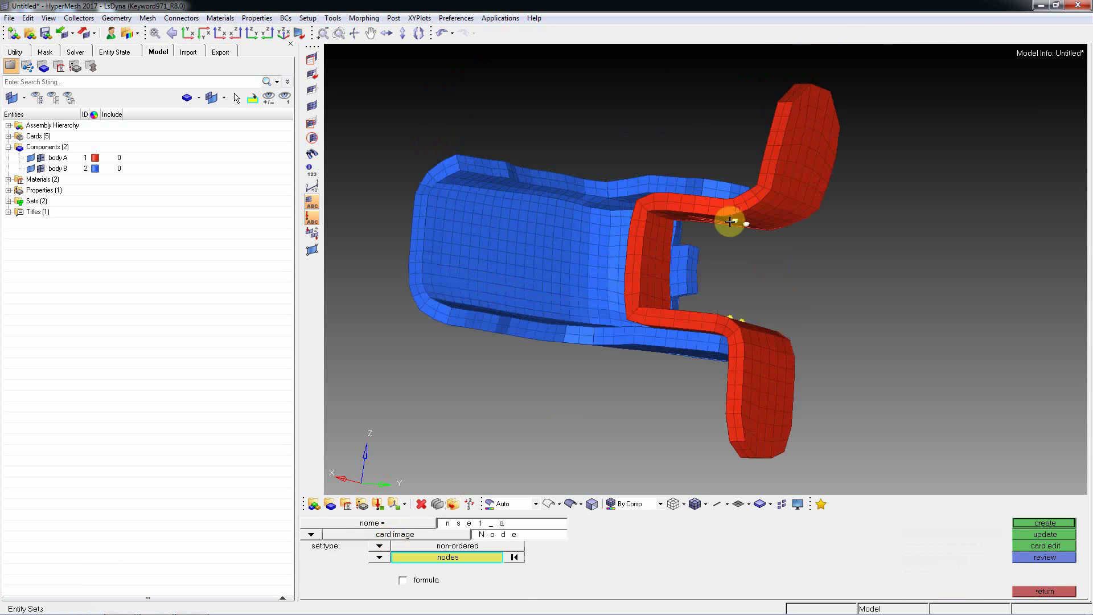
scroll(730, 221, up, 5)
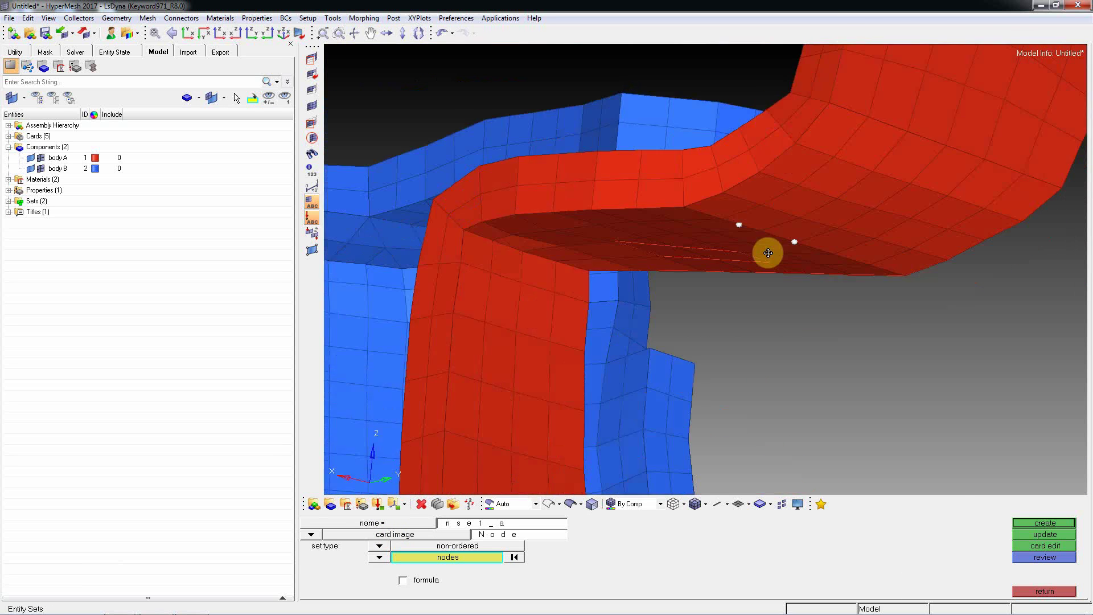
ctrl+drag(768, 252, 798, 234)
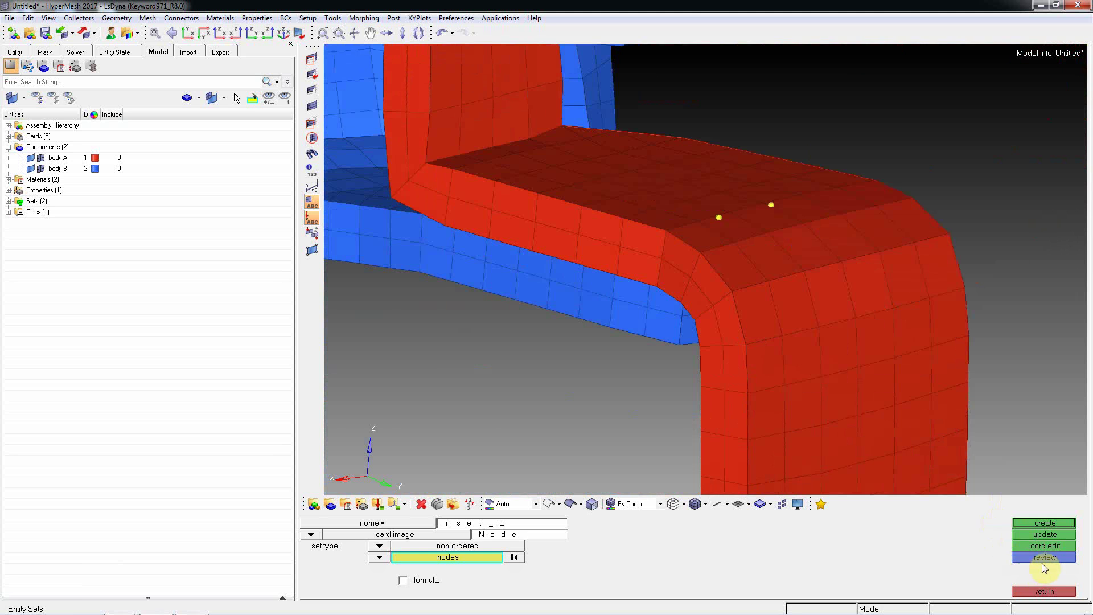
click(1041, 560)
click(401, 538)
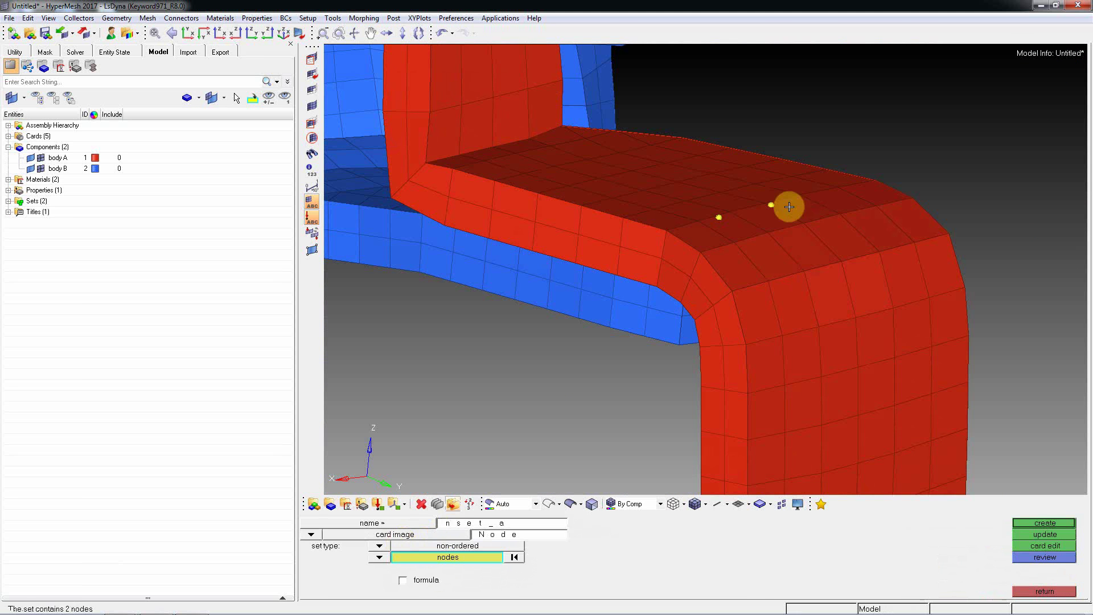
scroll(757, 223, up, 4)
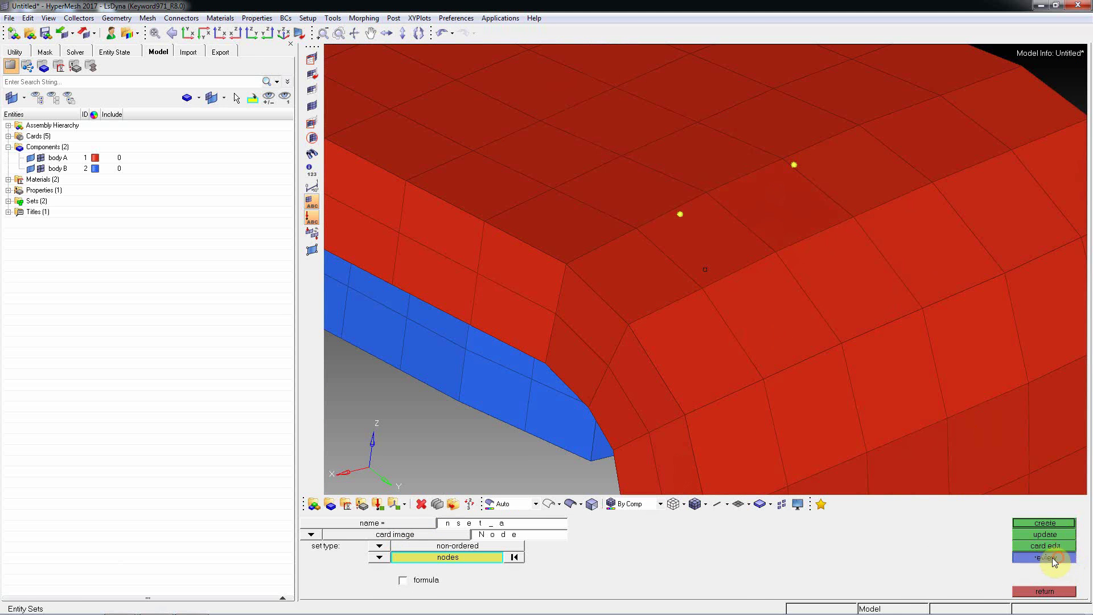
click(1045, 557)
click(406, 524)
mouse_move(732, 293)
ctrl+mouse_down()
mouse_move(781, 210)
mouse_move(733, 273)
mouse_move(784, 271)
mouse_move(751, 293)
mouse_move(733, 282)
ctrl+mouse_up()
scroll(743, 237, up, 3)
scroll(742, 237, down, 5)
scroll(752, 279, down, 5)
key(Escape)
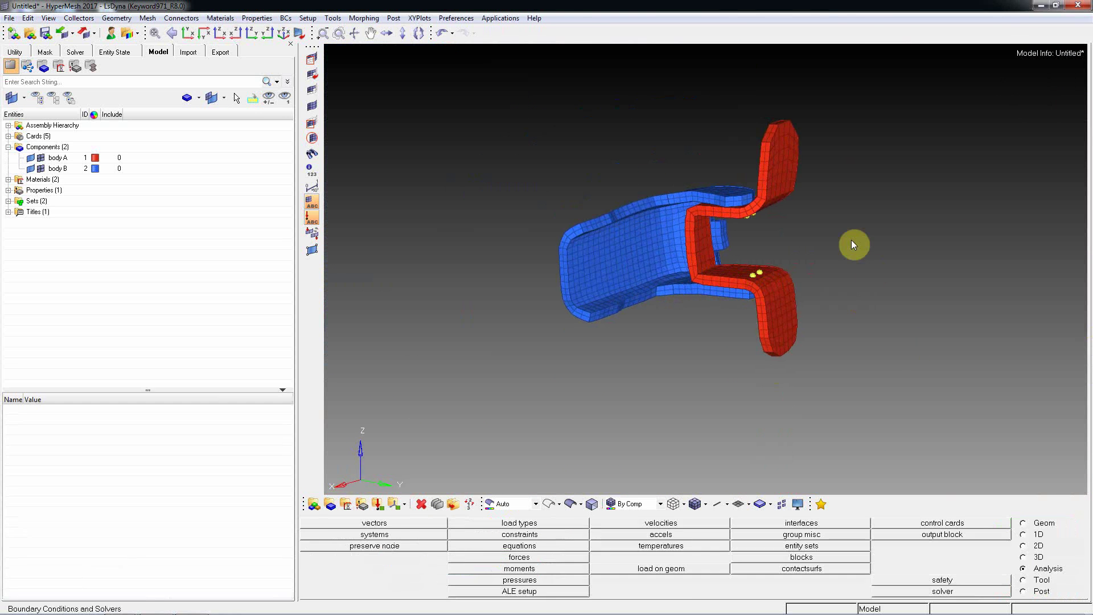
Create a *CONSTRAINED_EXTRA_NODES_SET card via Tools > Create Cards and rename it body_a
click(332, 19)
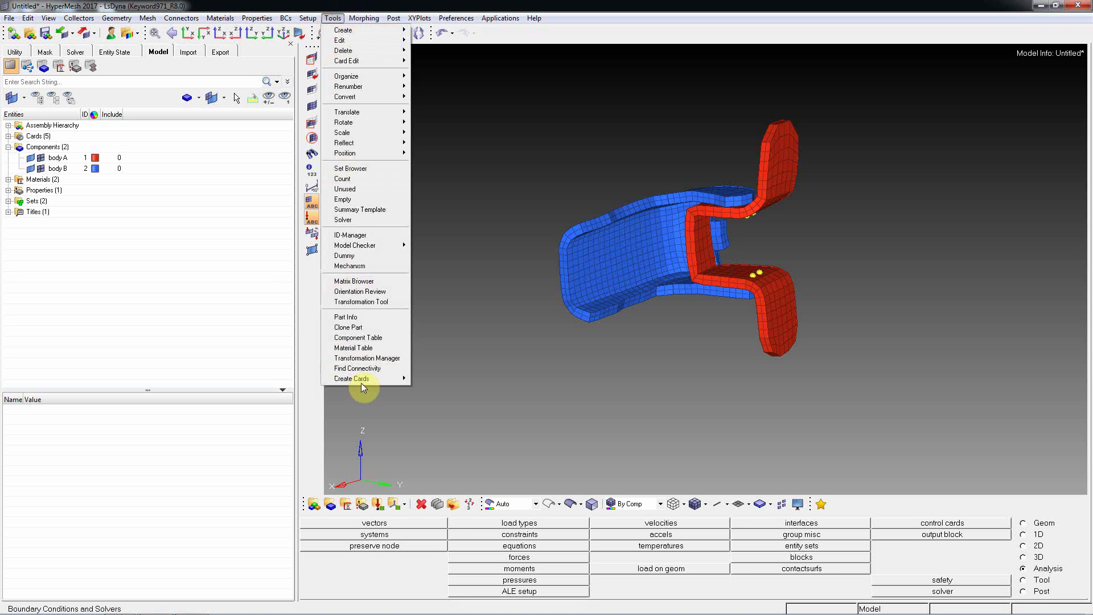
mouse_move(360, 379)
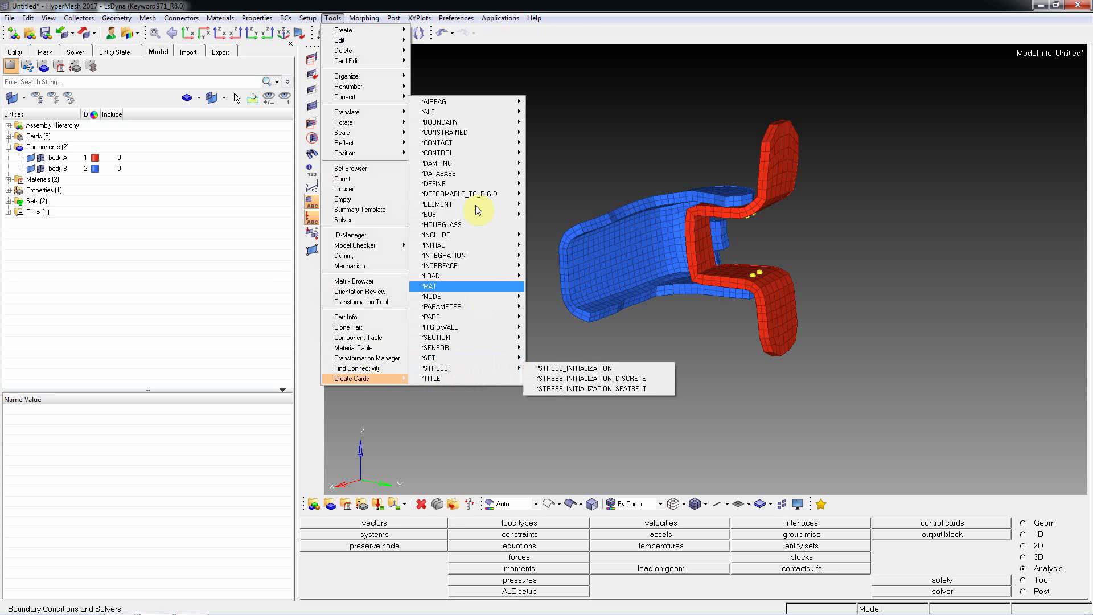
mouse_move(481, 129)
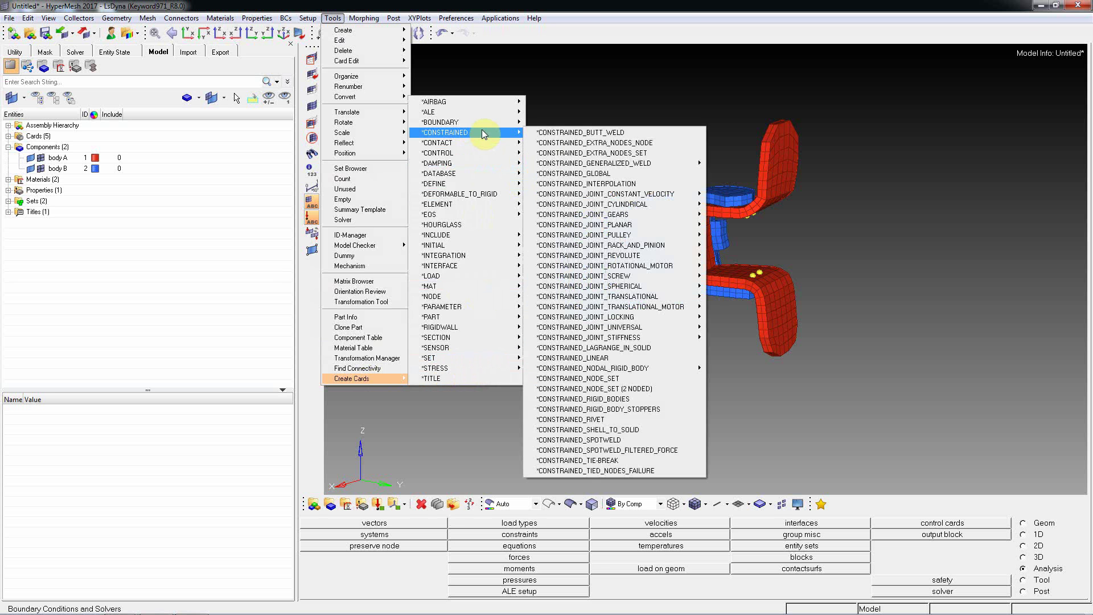
click(597, 153)
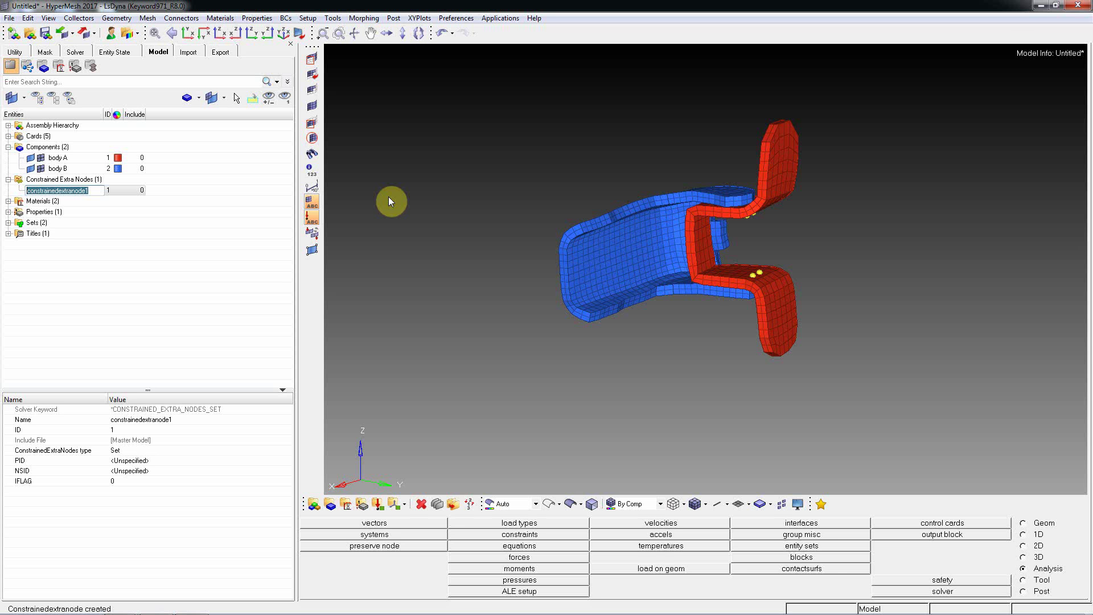
text(body_a)
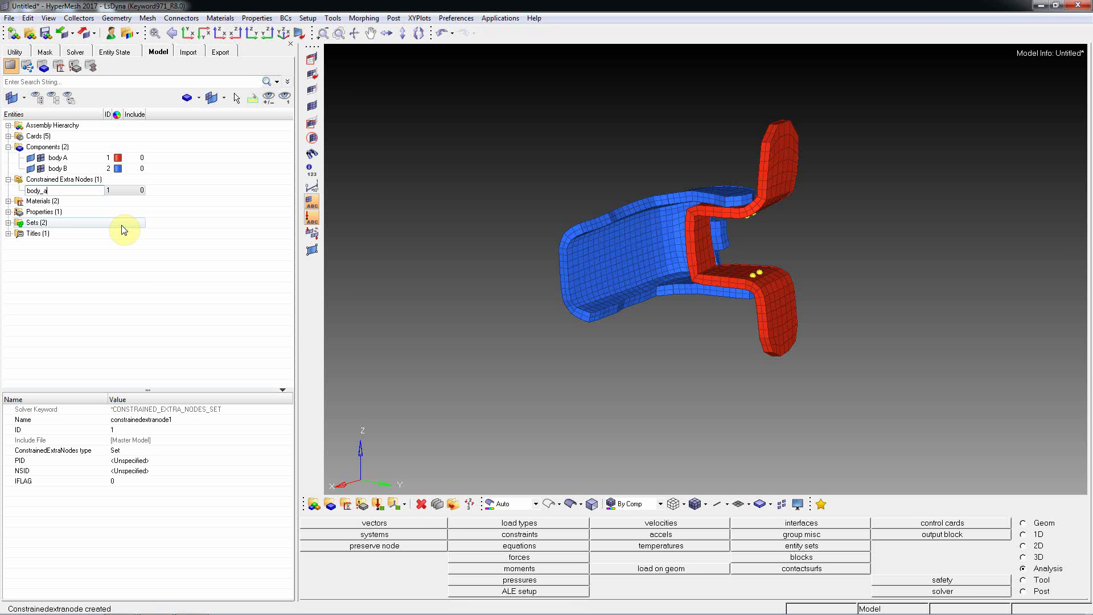
key(Return)
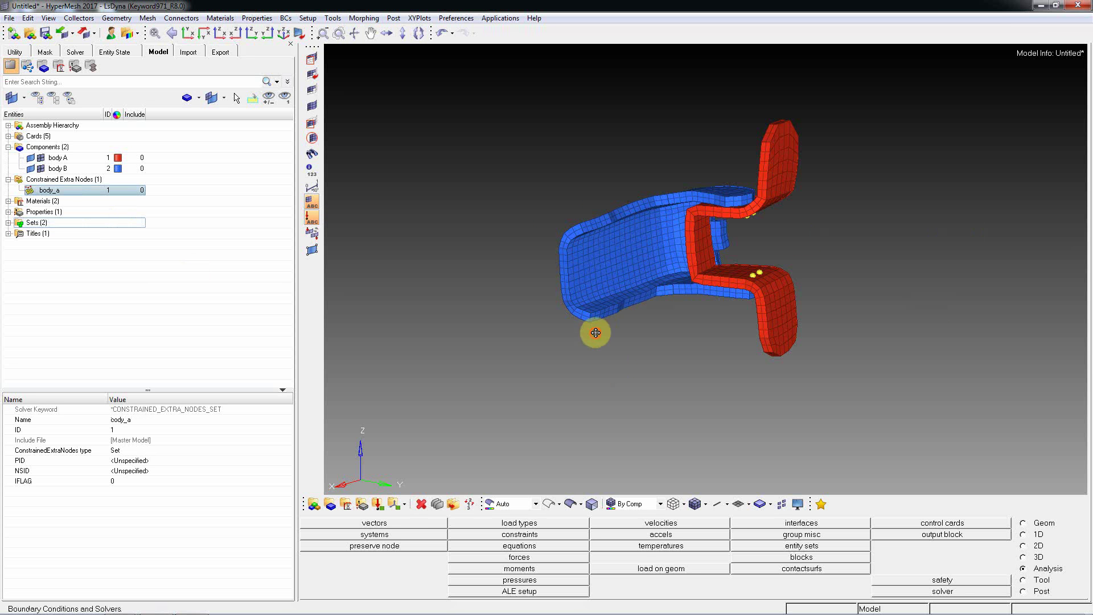
Set the body_a card's PID to the body A component
ctrl+drag(592, 329, 603, 339)
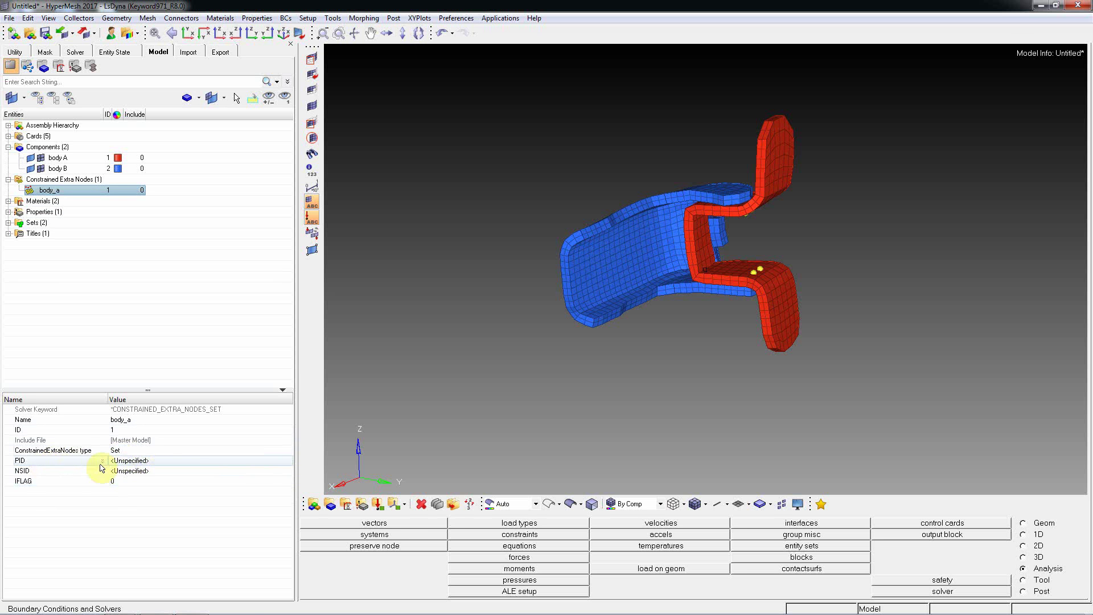
click(153, 464)
click(152, 464)
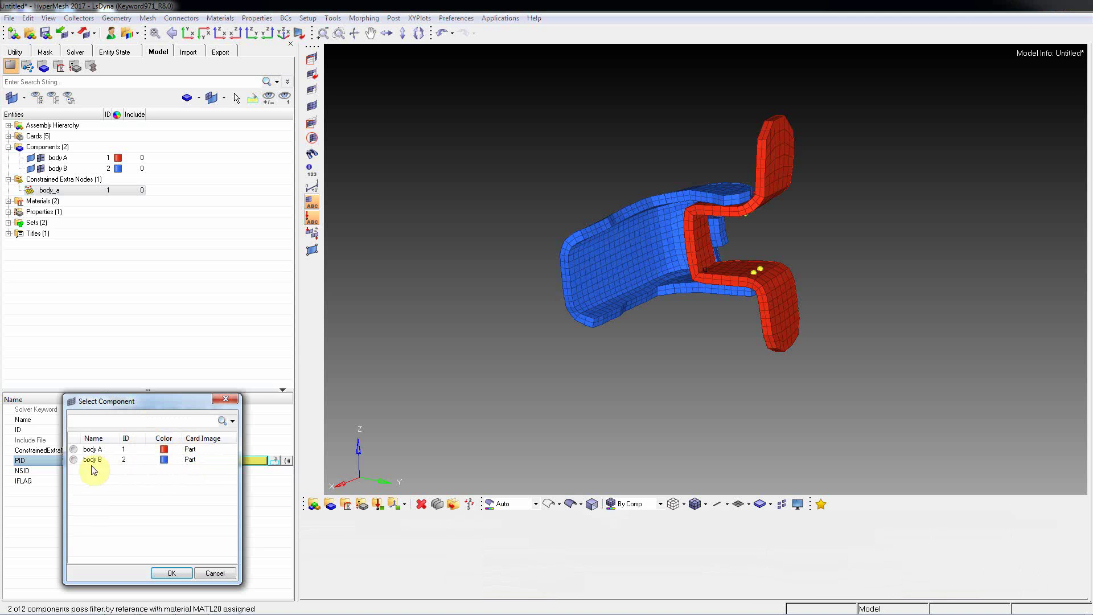
click(78, 450)
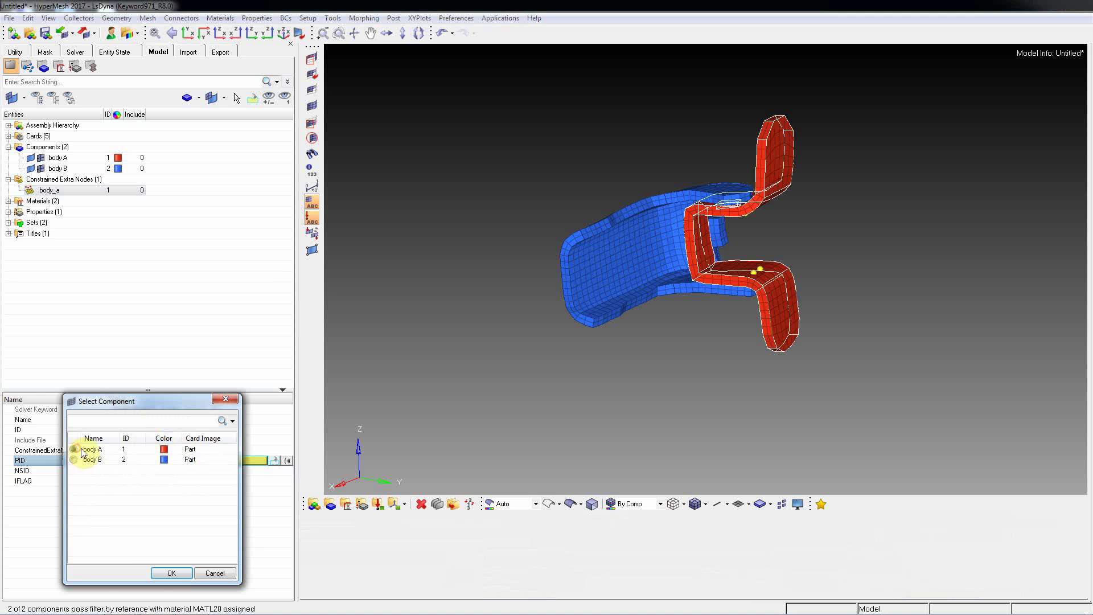
click(171, 573)
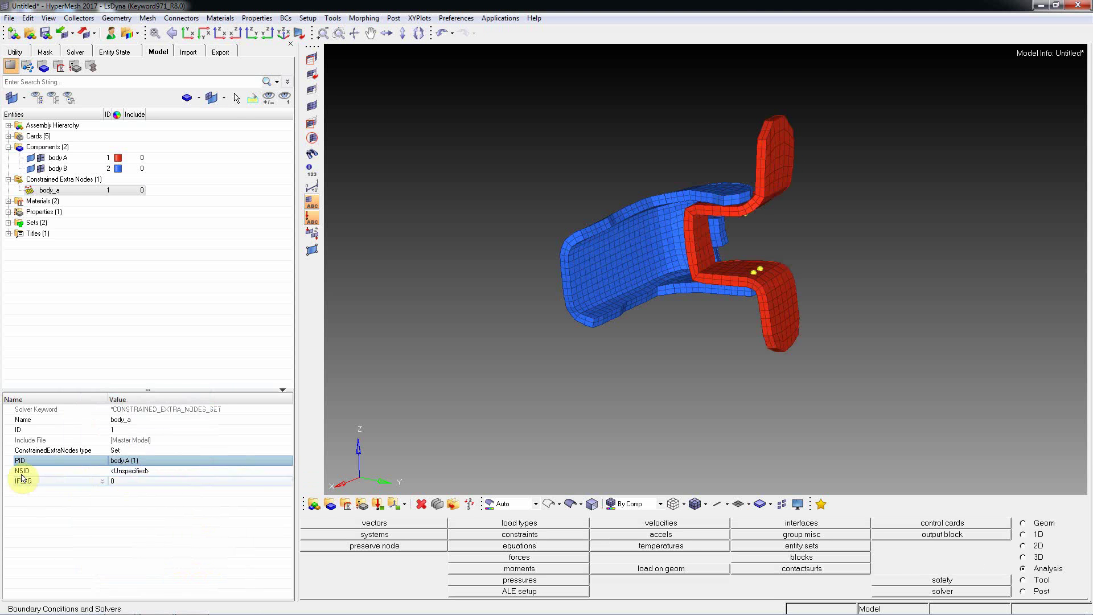
Set the body_a card's NSID to node set nset_a
click(136, 472)
click(135, 472)
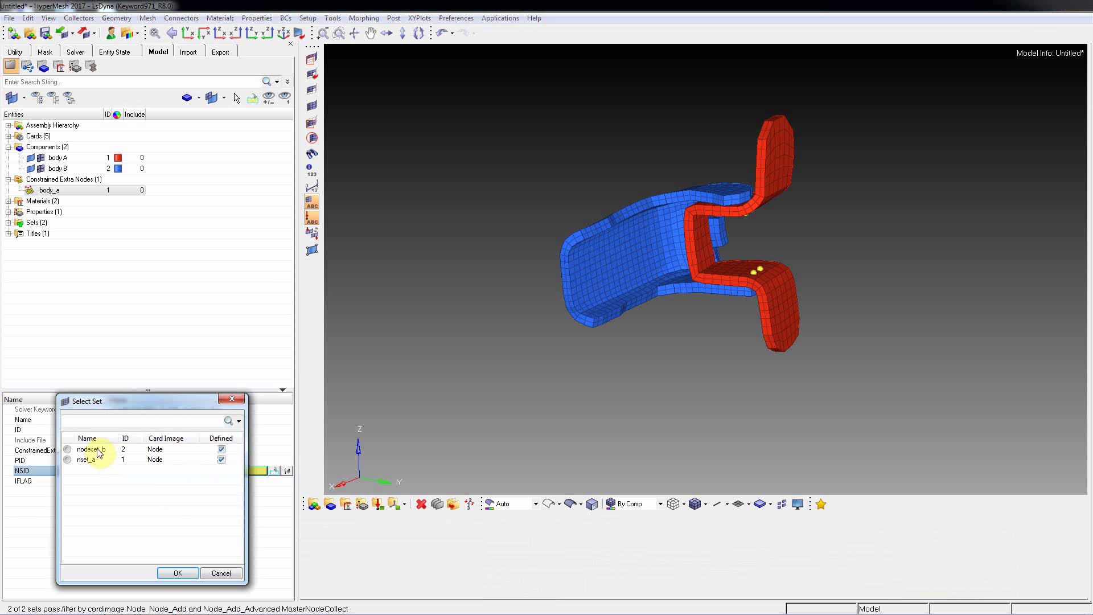
click(72, 462)
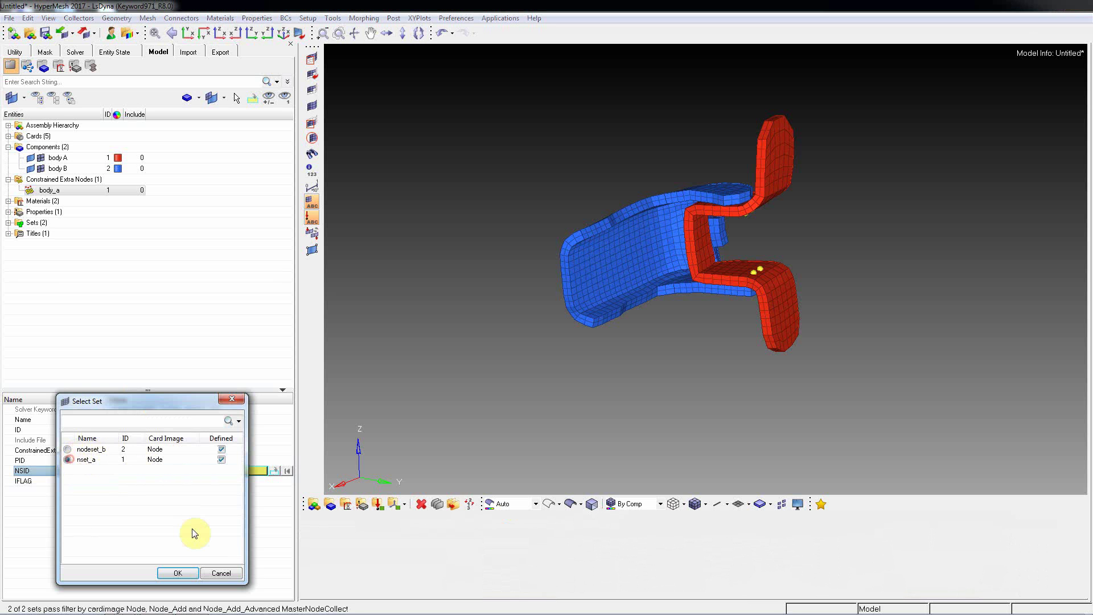
click(188, 573)
scroll(735, 208, up, 10)
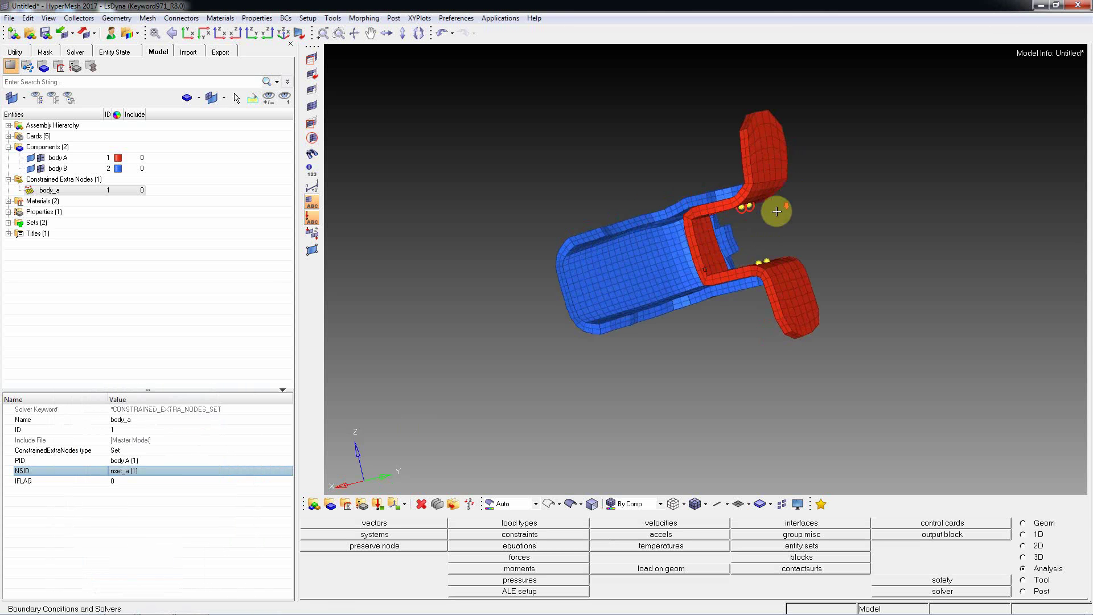
ctrl+drag(753, 170, 719, 173)
scroll(719, 173, down, 5)
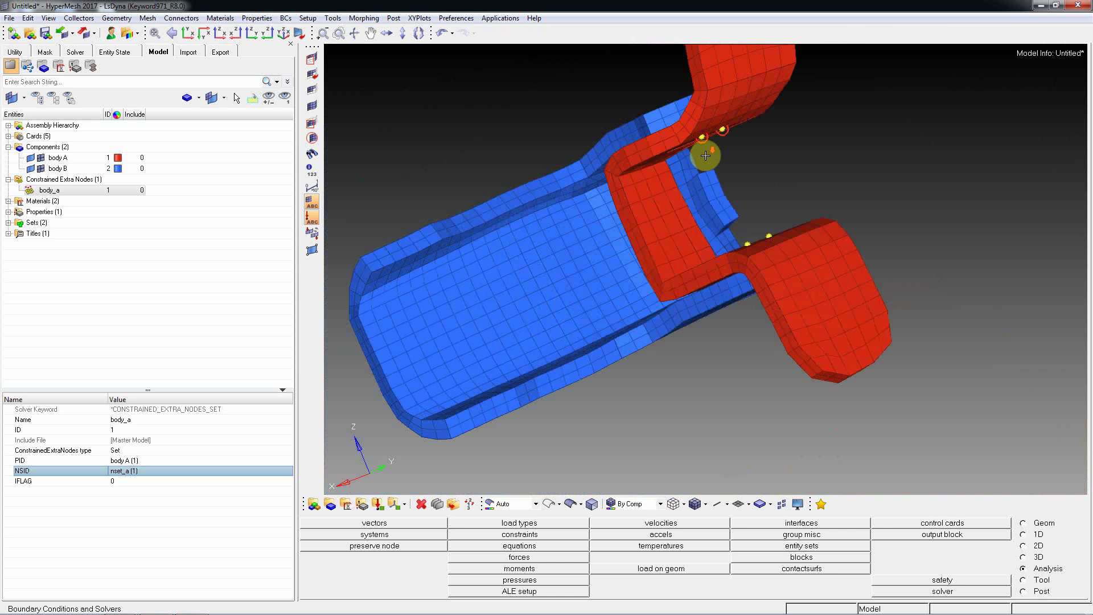
scroll(700, 127, up, 1)
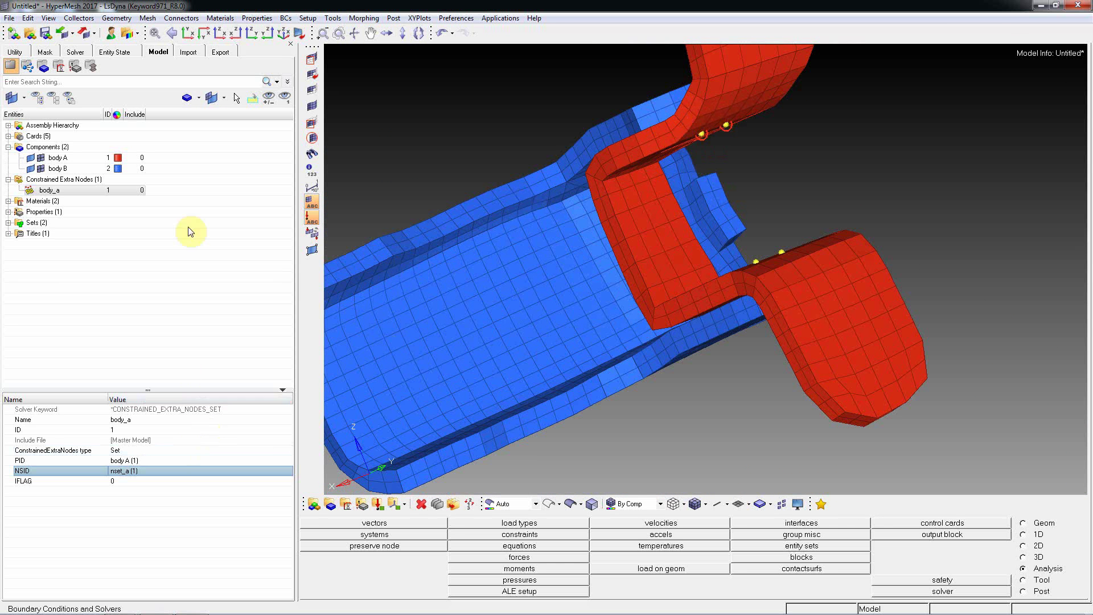
Create another *CONSTRAINED_EXTRA_NODES_SET card and rename it body_b
click(333, 18)
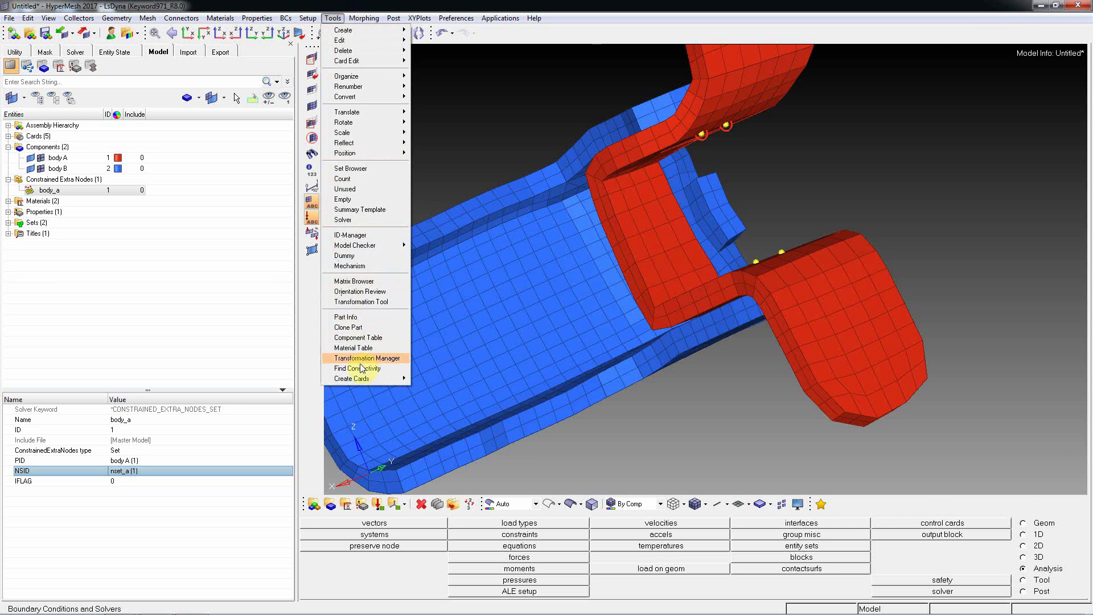
mouse_move(366, 379)
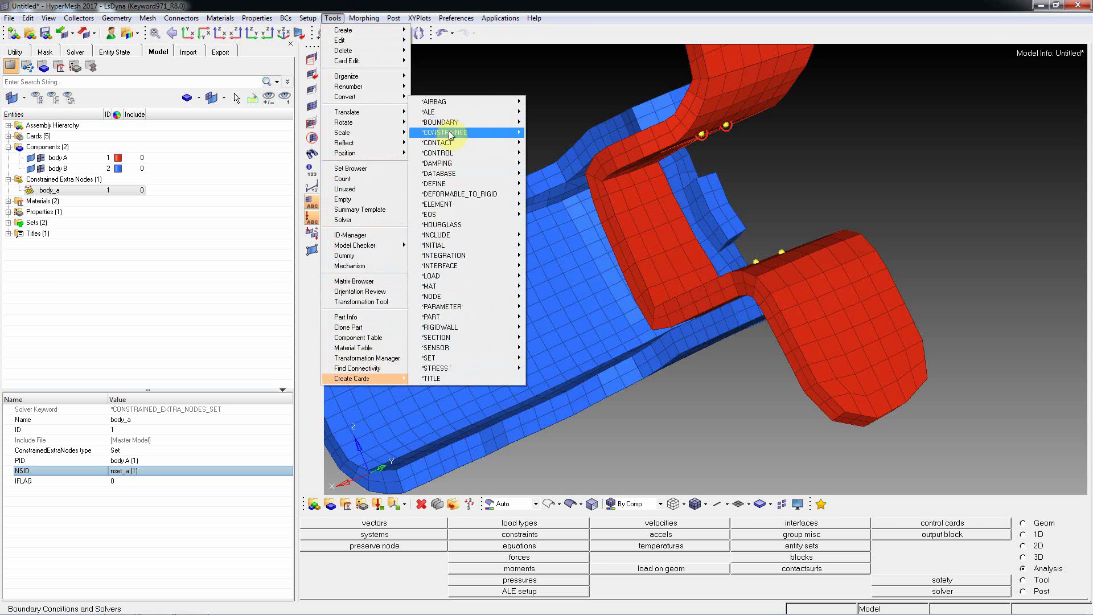
mouse_move(451, 132)
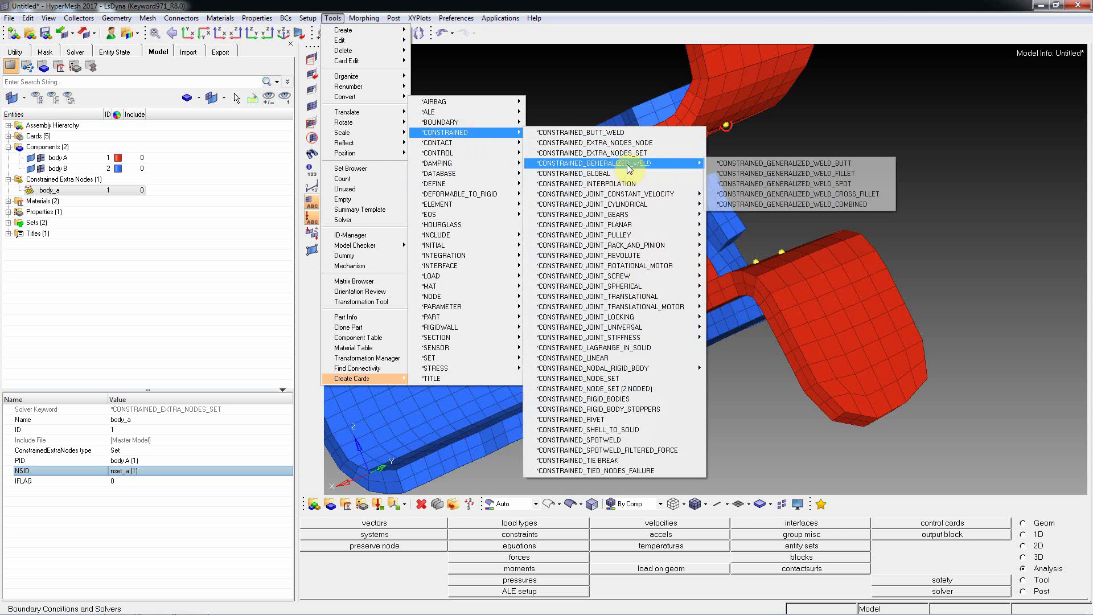
click(627, 157)
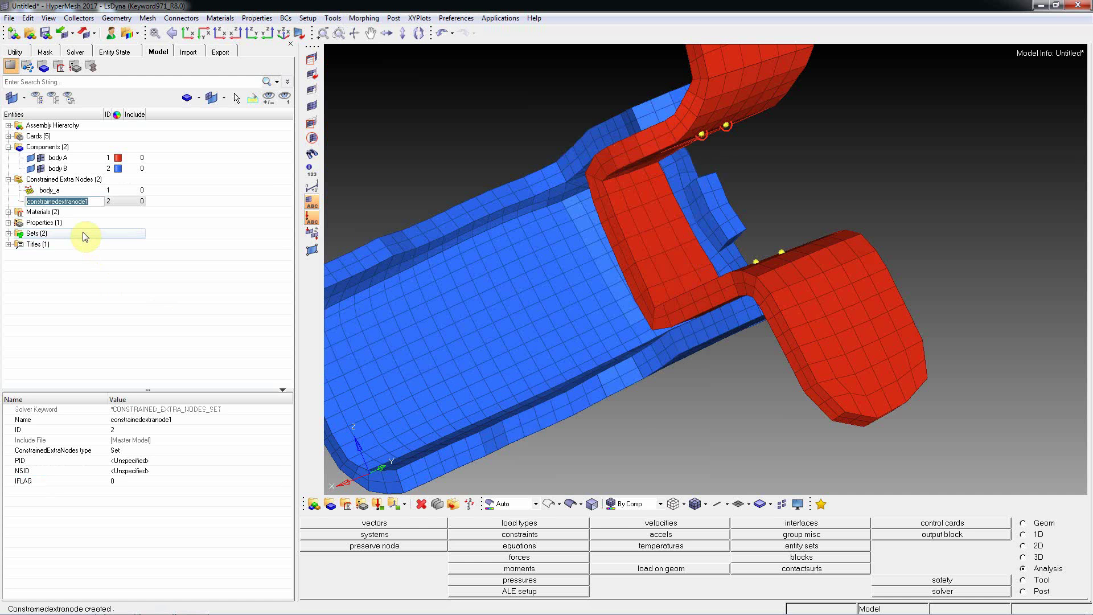
text(body_b)
key(Return)
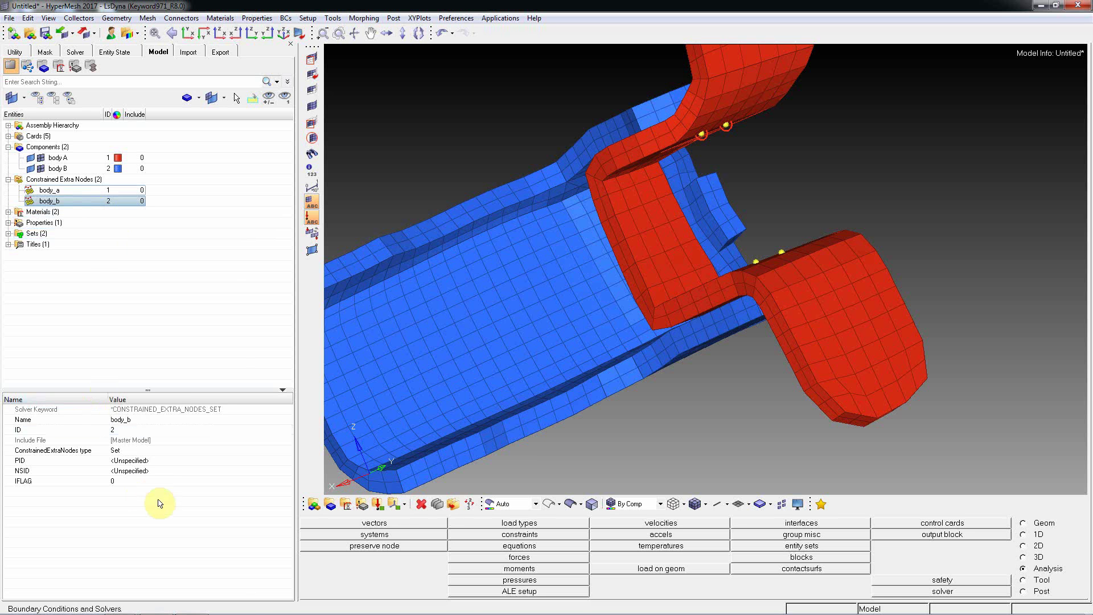
Set body_b's PID to body B and its NSID to nodeset_b
click(142, 460)
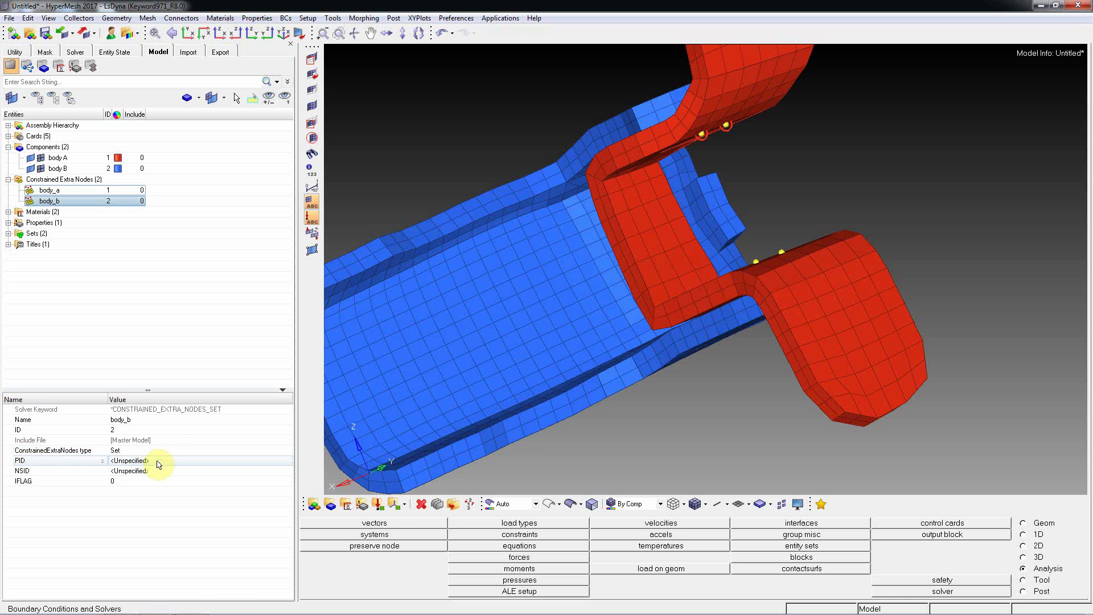
click(158, 462)
click(84, 459)
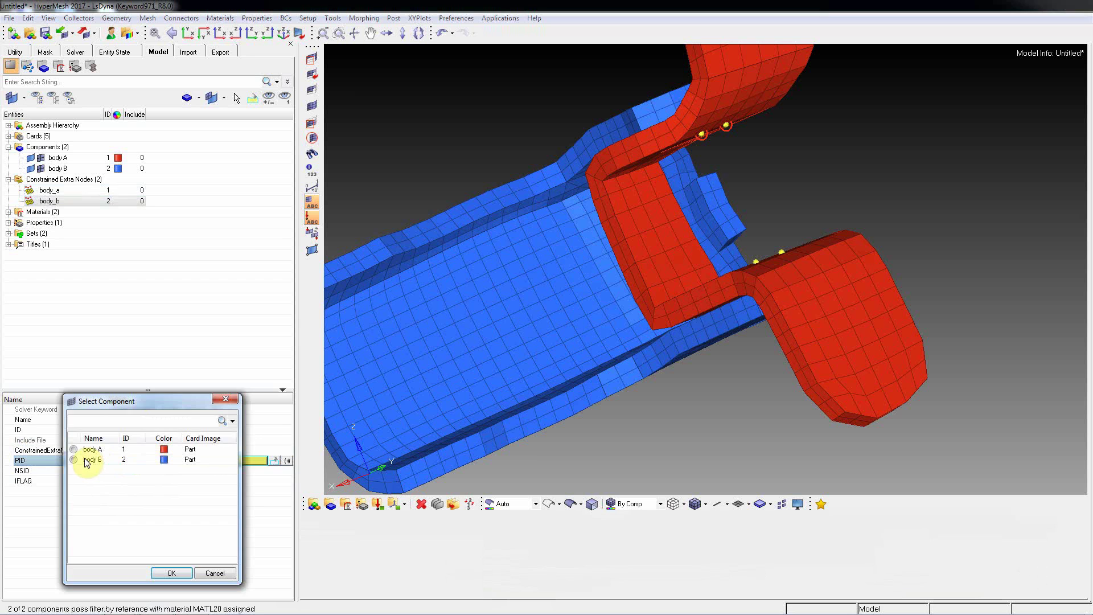
click(171, 573)
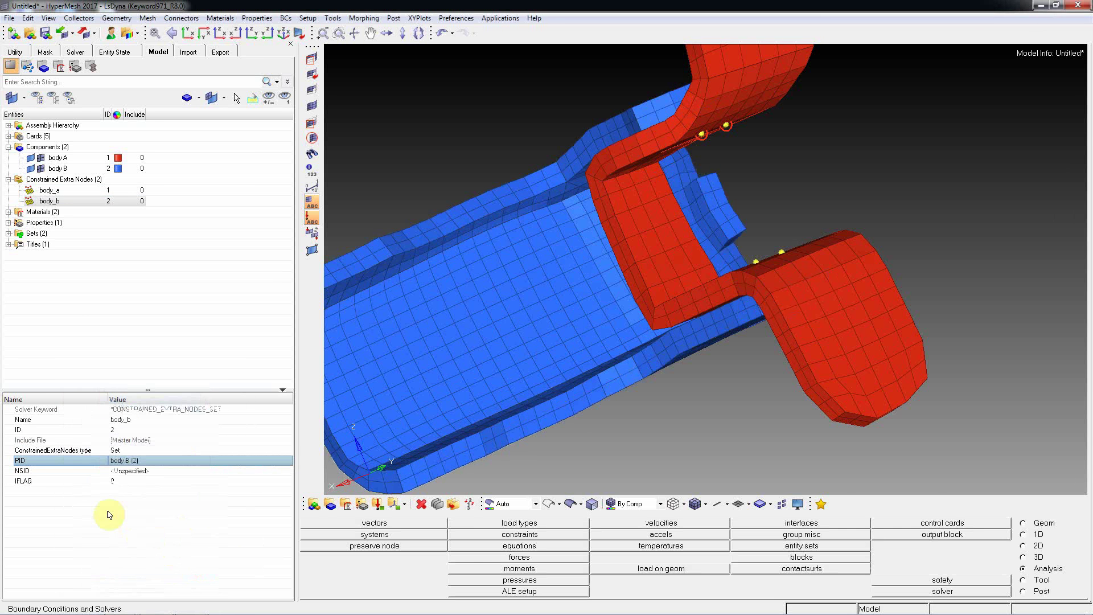
click(131, 472)
click(131, 474)
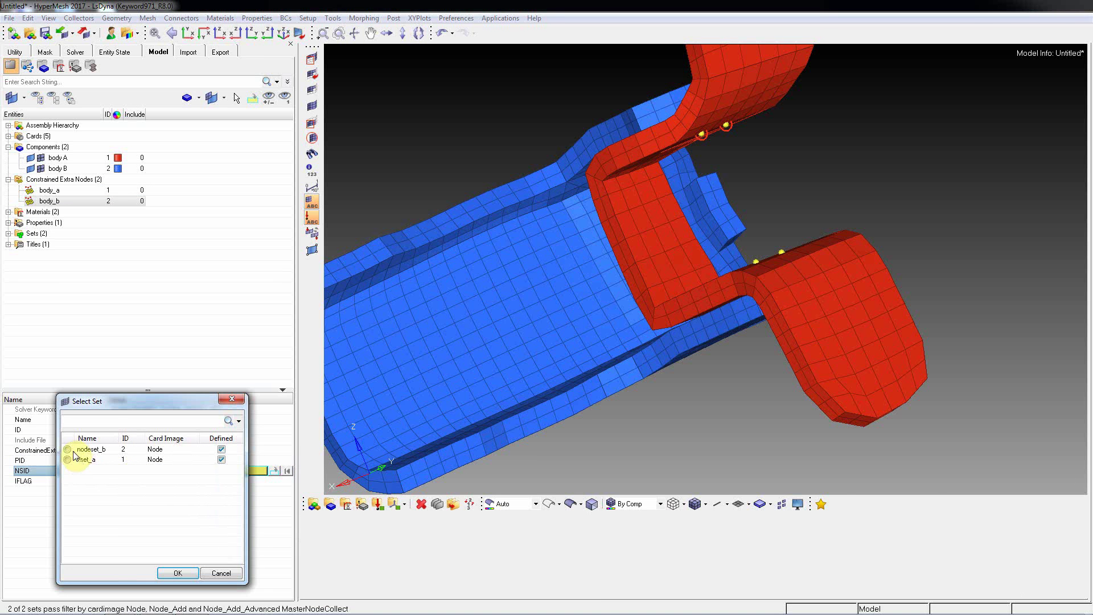
click(72, 450)
click(177, 573)
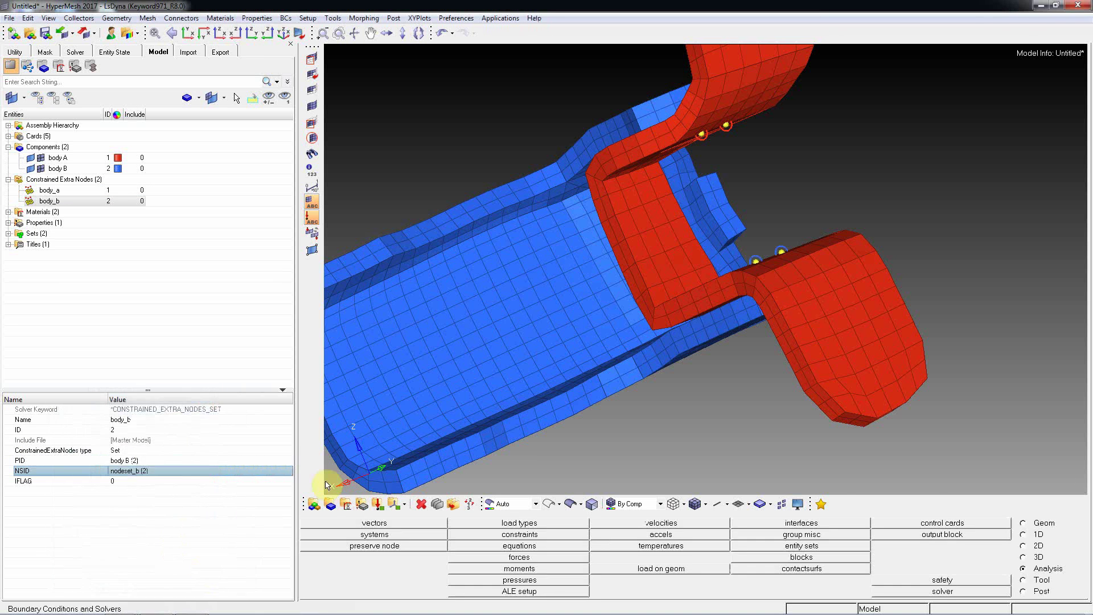
ctrl+drag(837, 255, 763, 273)
Review body_a's and body_b's constrained parts in isolation, then restore the normal display
click(55, 192)
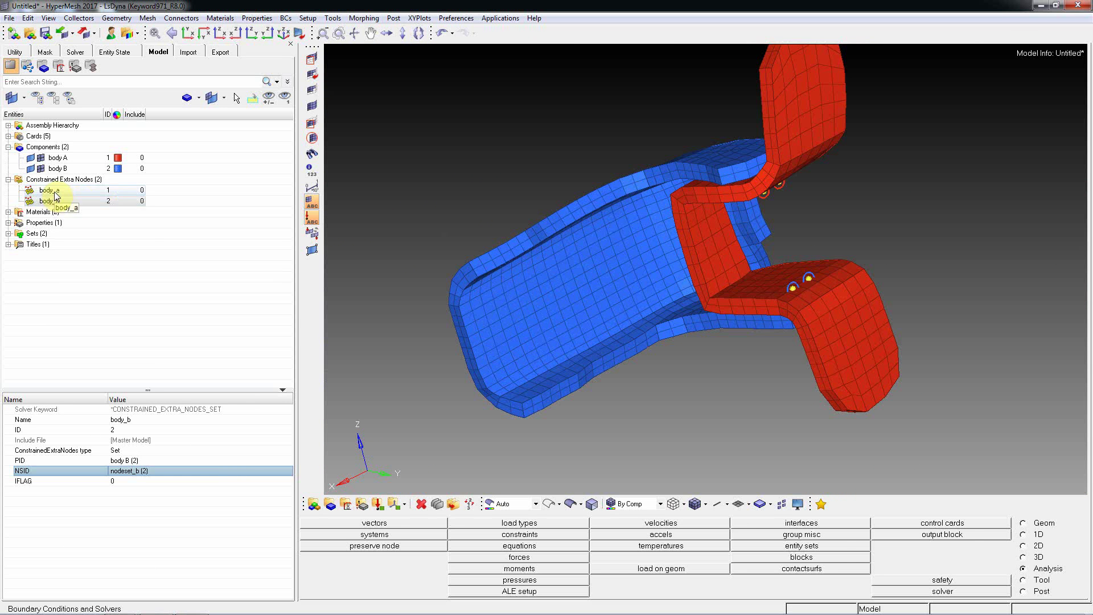
right_click(56, 195)
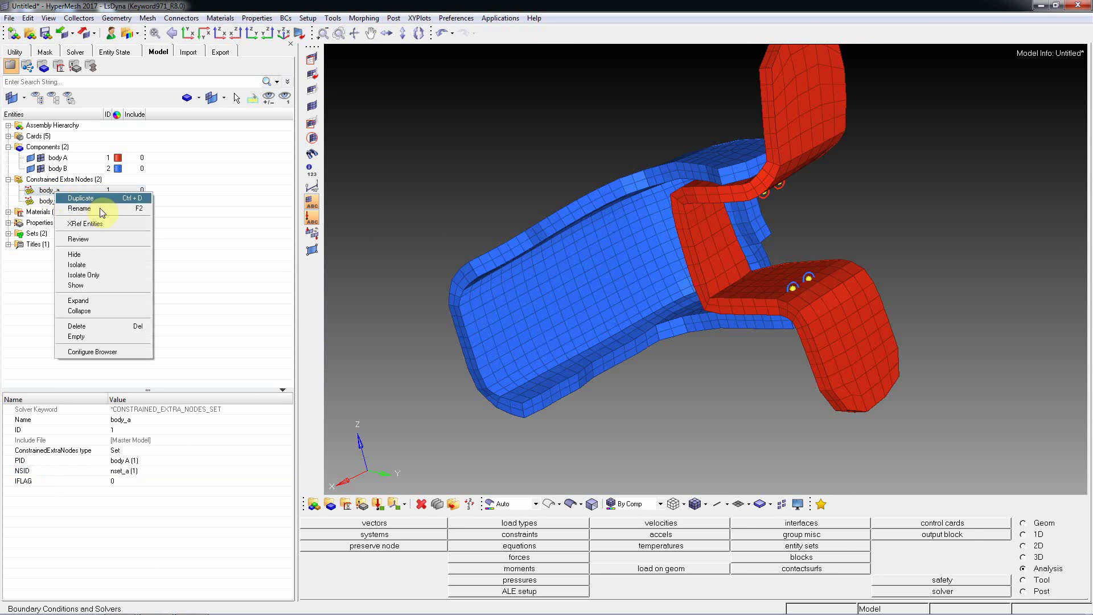
click(85, 238)
ctrl+drag(722, 275, 723, 183)
click(51, 201)
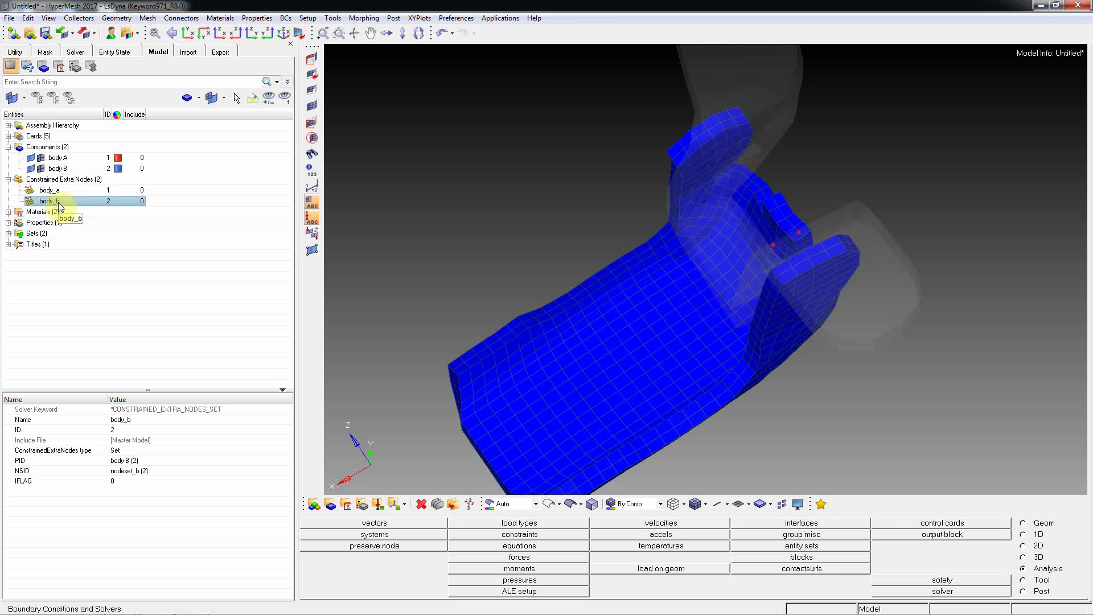
right_click(57, 201)
click(238, 263)
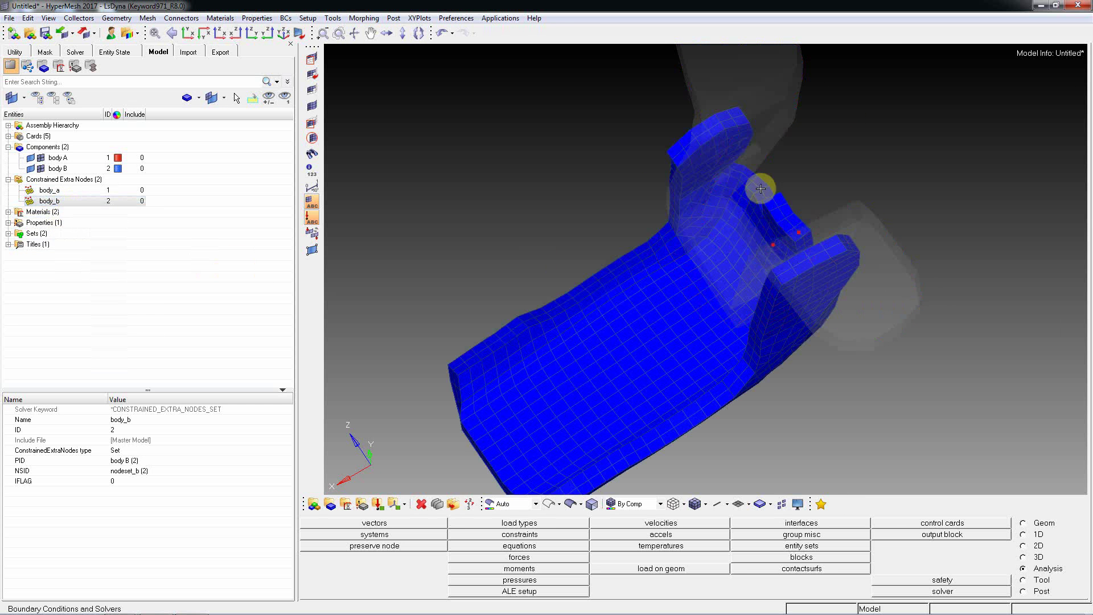
ctrl+drag(757, 183, 849, 244)
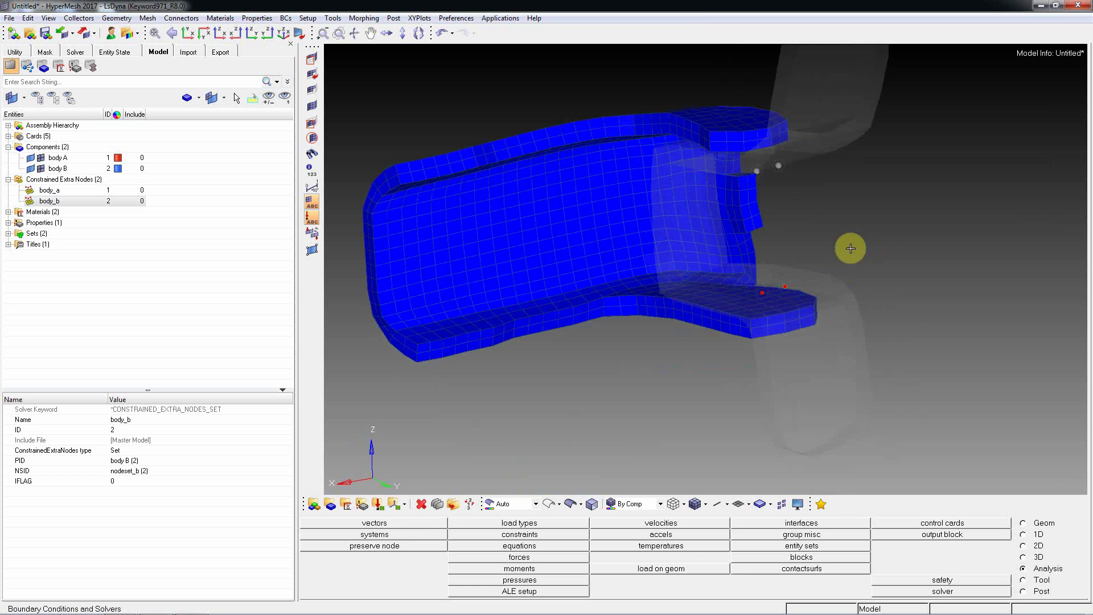
click(912, 268)
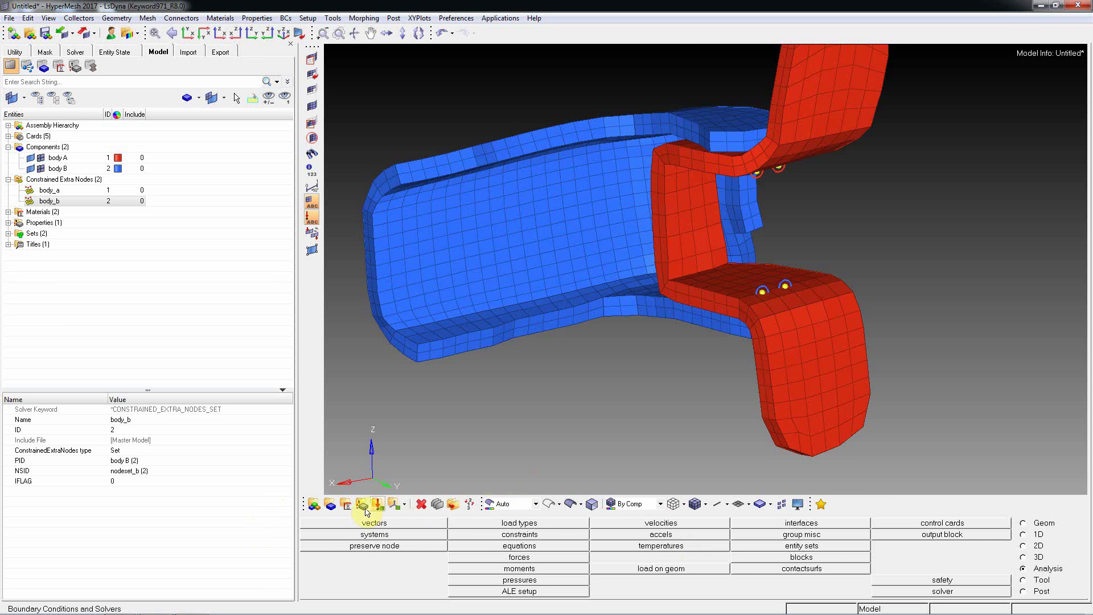
Create component Rev_joint with no property, no card image and no material
click(331, 505)
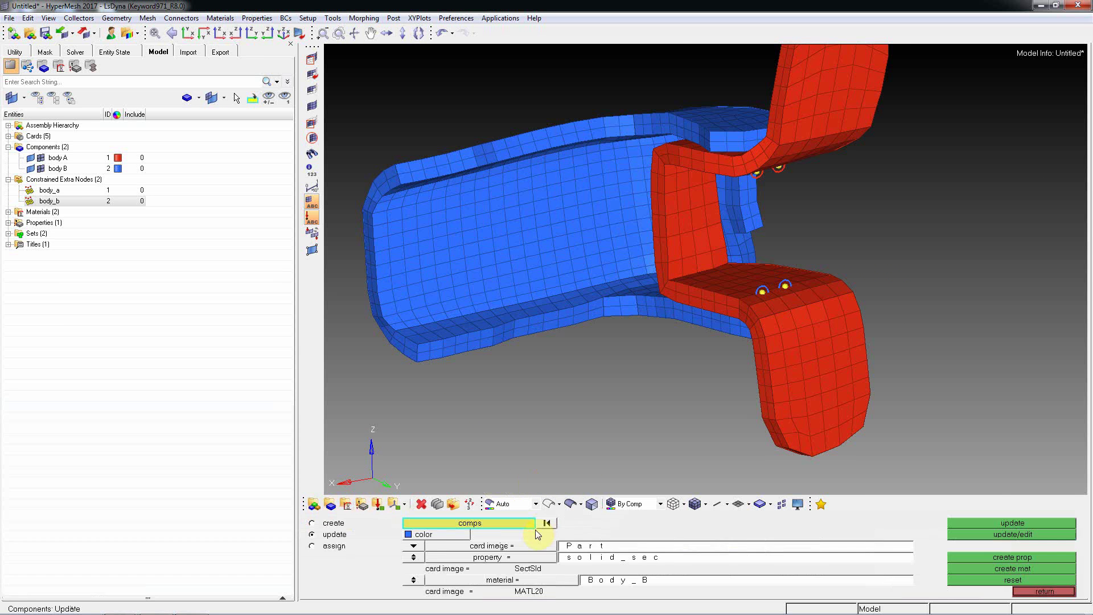
click(414, 558)
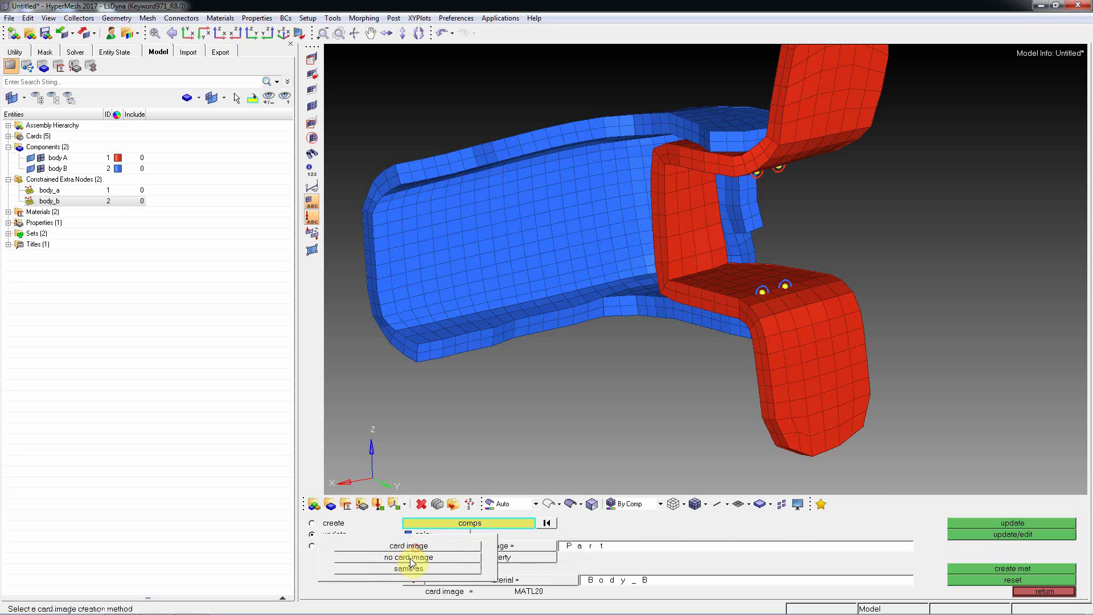
click(415, 548)
click(414, 580)
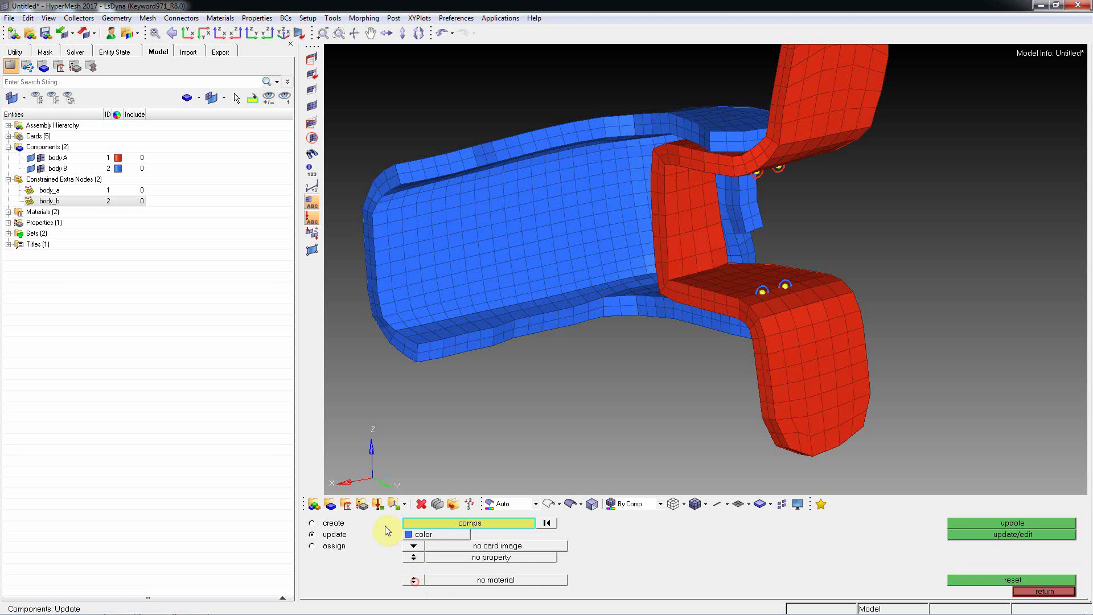
click(333, 523)
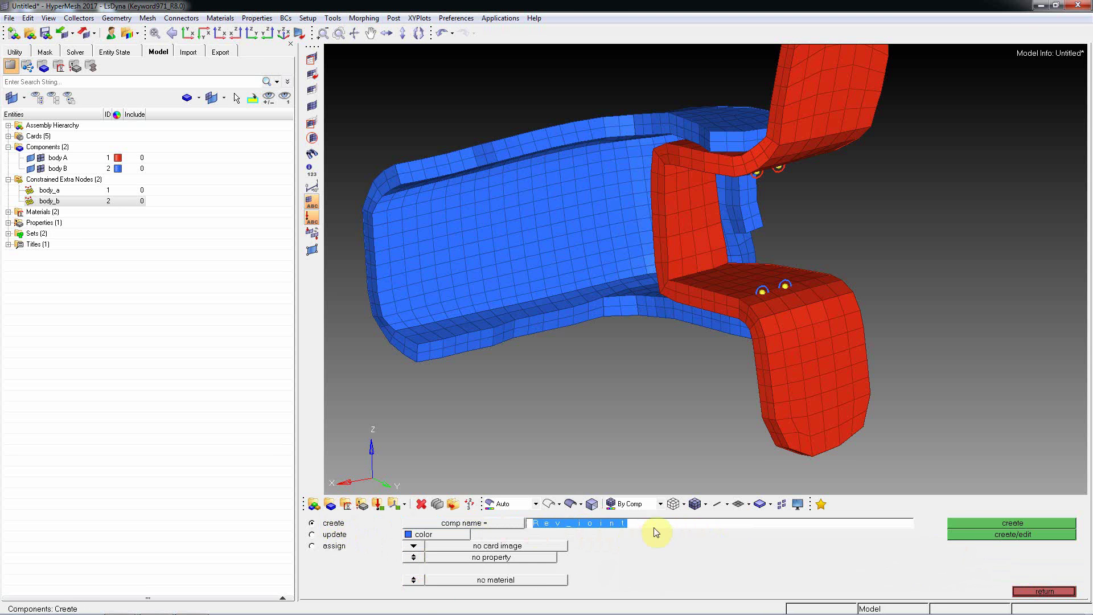
click(1000, 524)
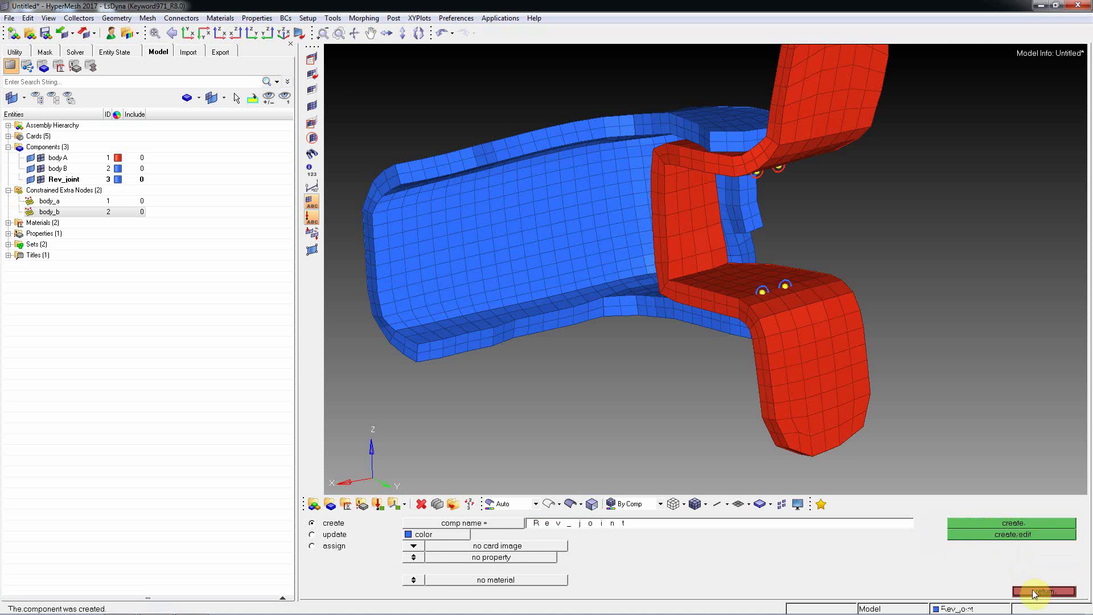
click(1033, 593)
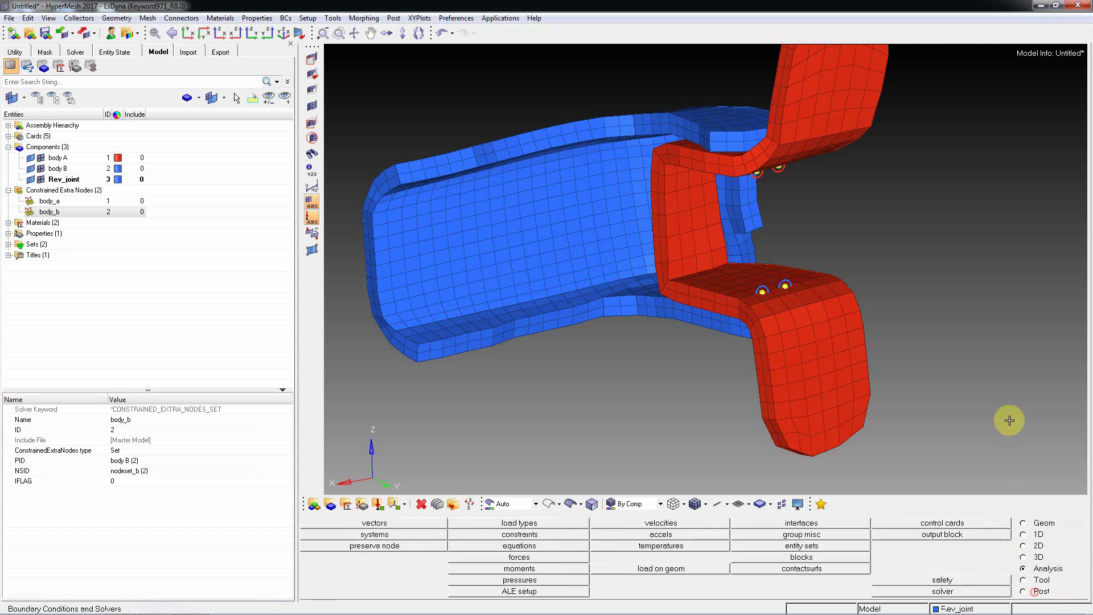
Open fe joints on the 1D page and set the joint type to revolute
click(1023, 534)
click(376, 535)
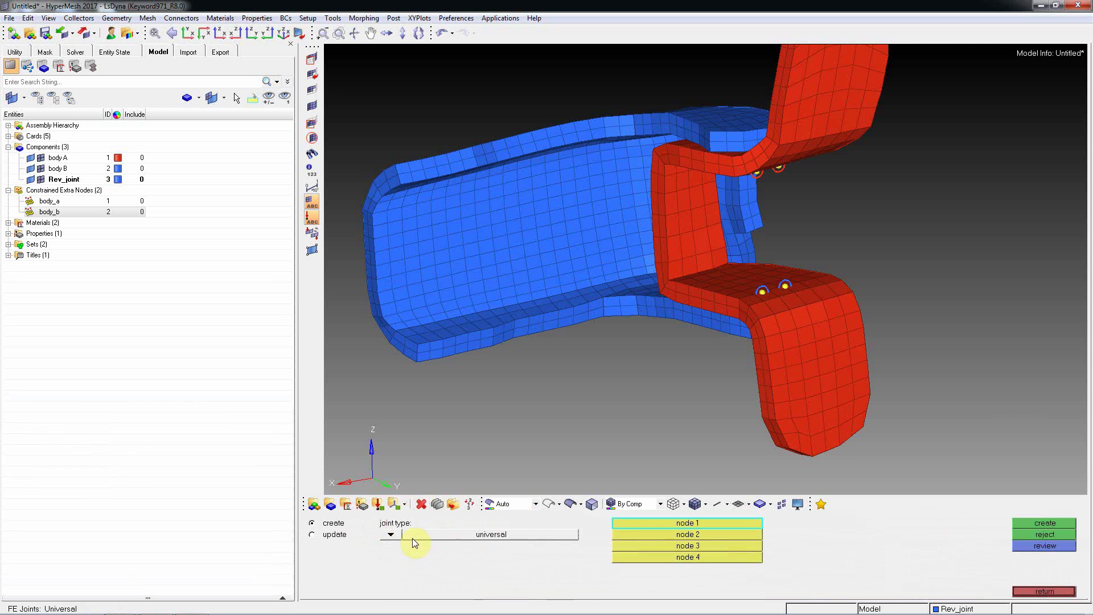
click(391, 535)
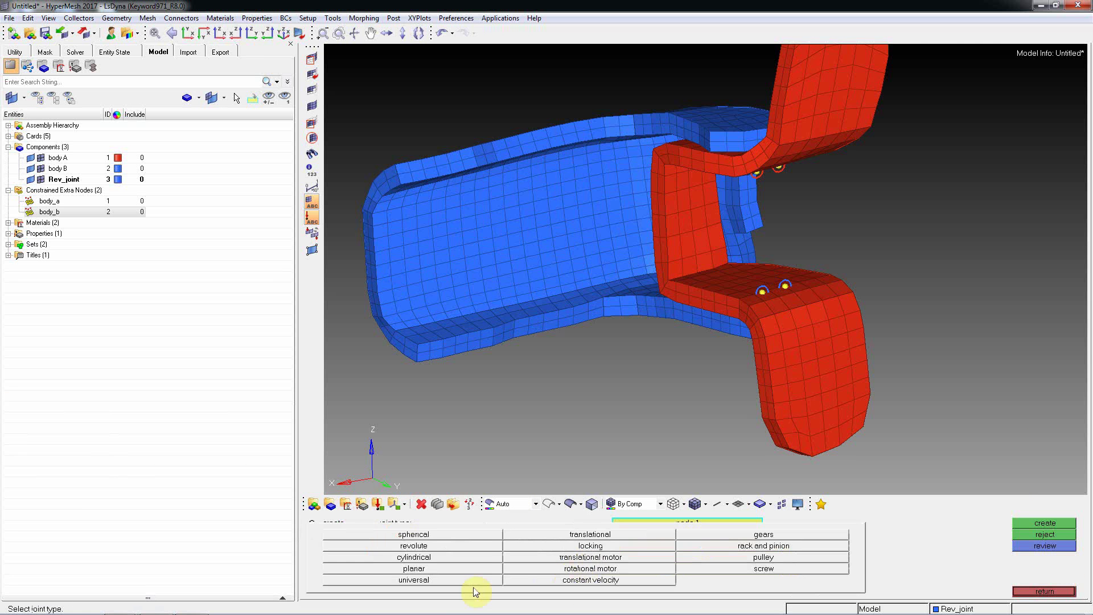
click(413, 546)
Pick the four hinge midpoint nodes across body A and body B and create the joint
ctrl+drag(856, 252, 769, 203)
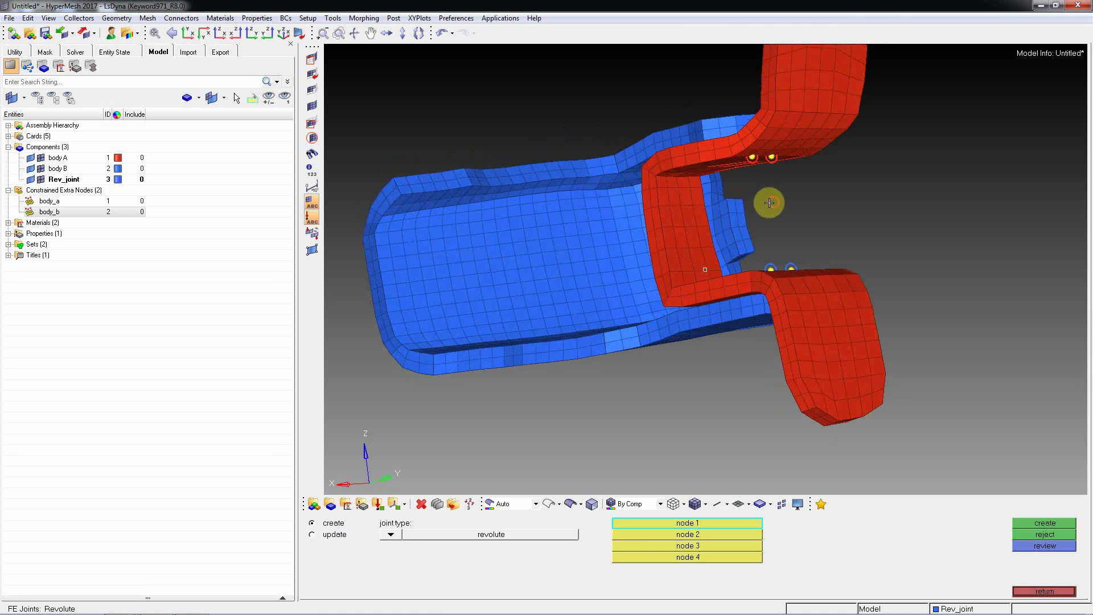
scroll(769, 203, up, 10)
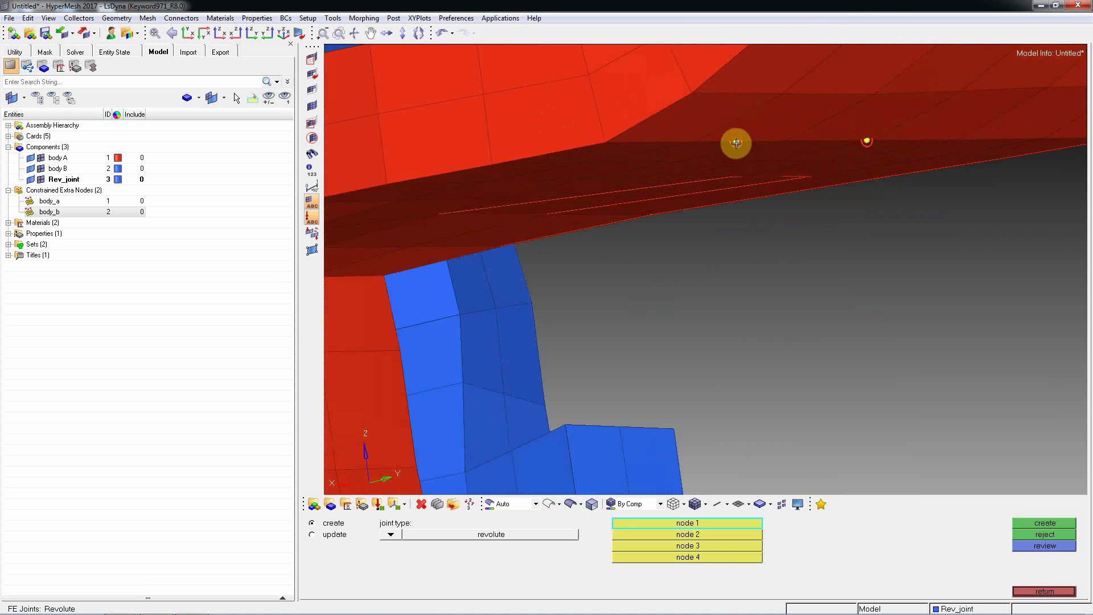
click(736, 143)
ctrl+drag(818, 156, 871, 154)
click(849, 148)
scroll(822, 146, up, 5)
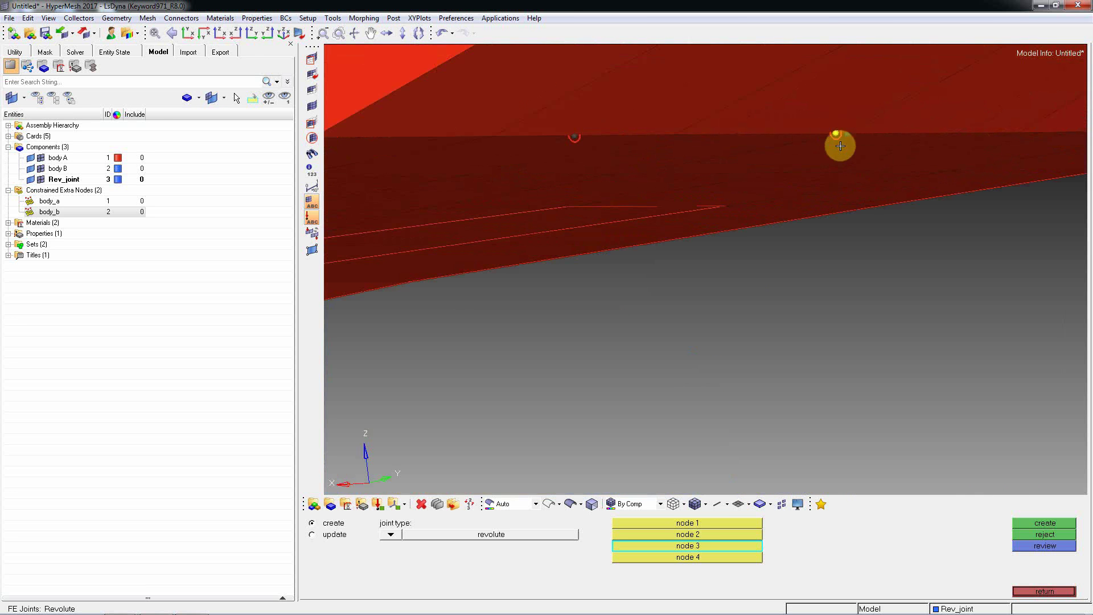
click(840, 146)
ctrl+drag(822, 146, 803, 287)
click(838, 138)
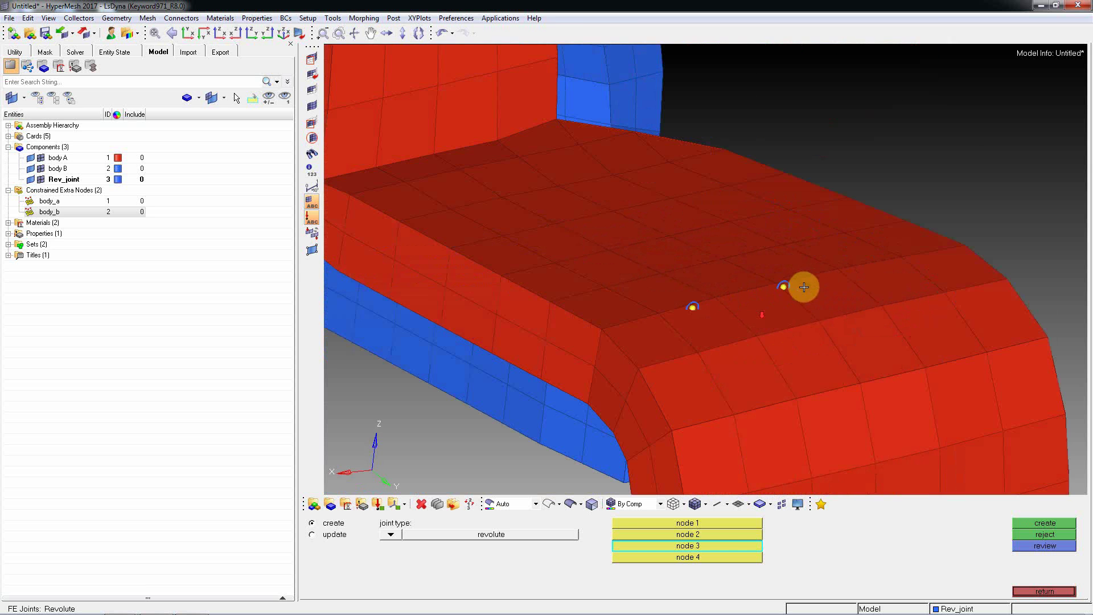
click(784, 286)
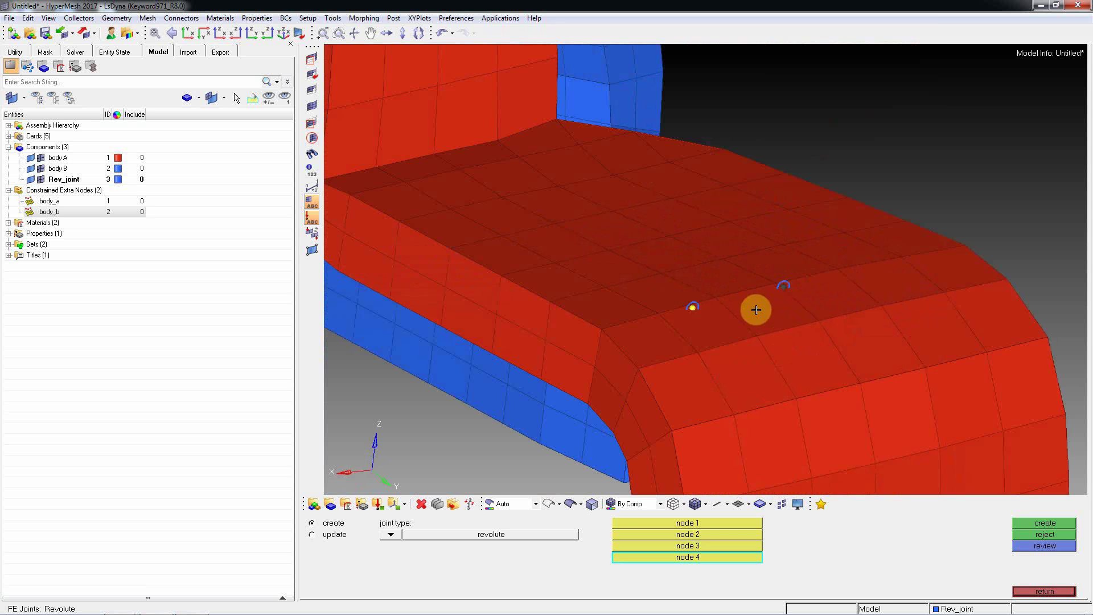
scroll(664, 306, up, 3)
click(687, 310)
scroll(700, 304, down, 5)
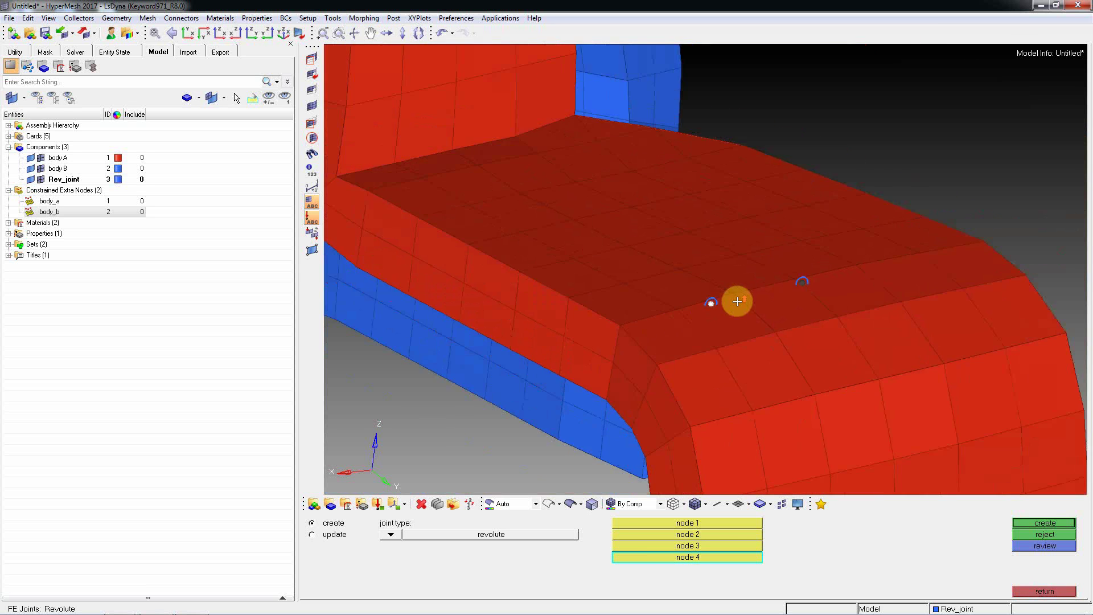
click(1050, 528)
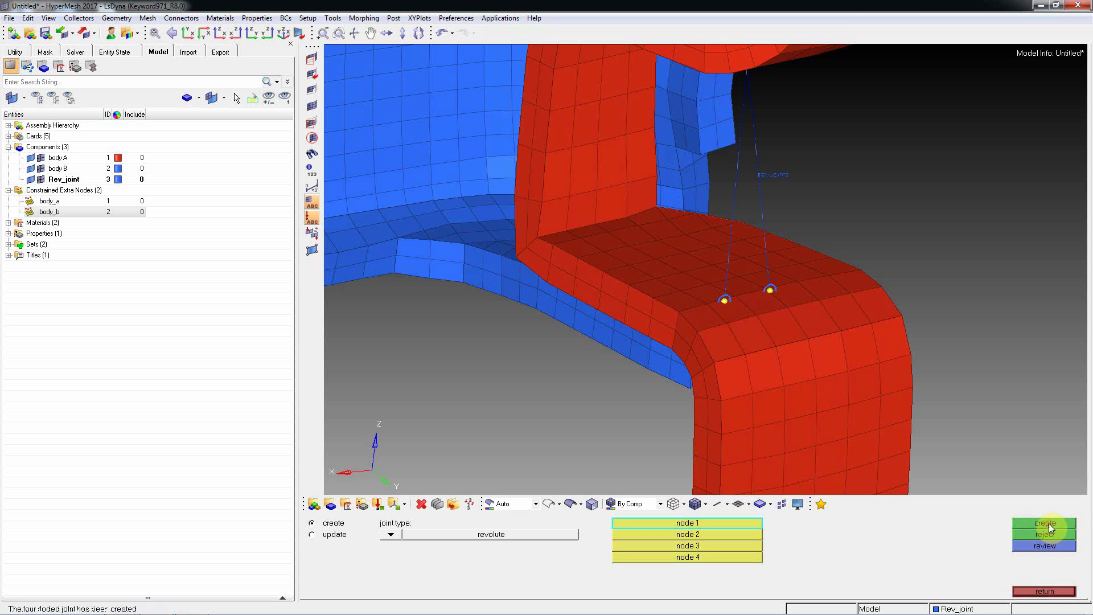
Hide body A and body B so only the Rev_joint joint shows, then measure two joint nodes (12.995)
scroll(814, 307, down, 3)
ctrl+drag(822, 324, 717, 454)
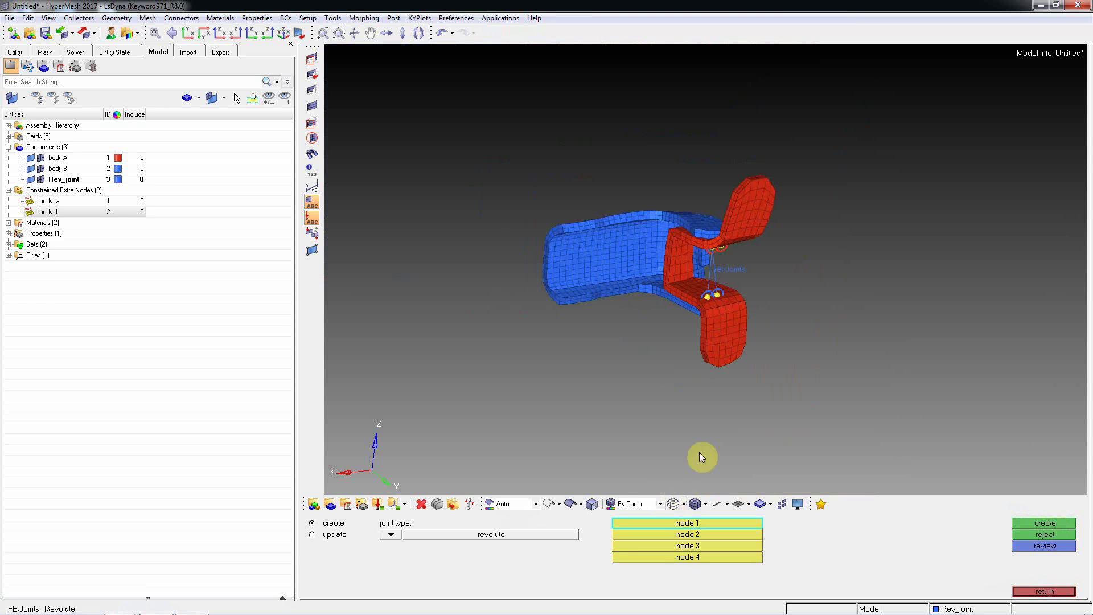
ctrl+drag(713, 296, 732, 275)
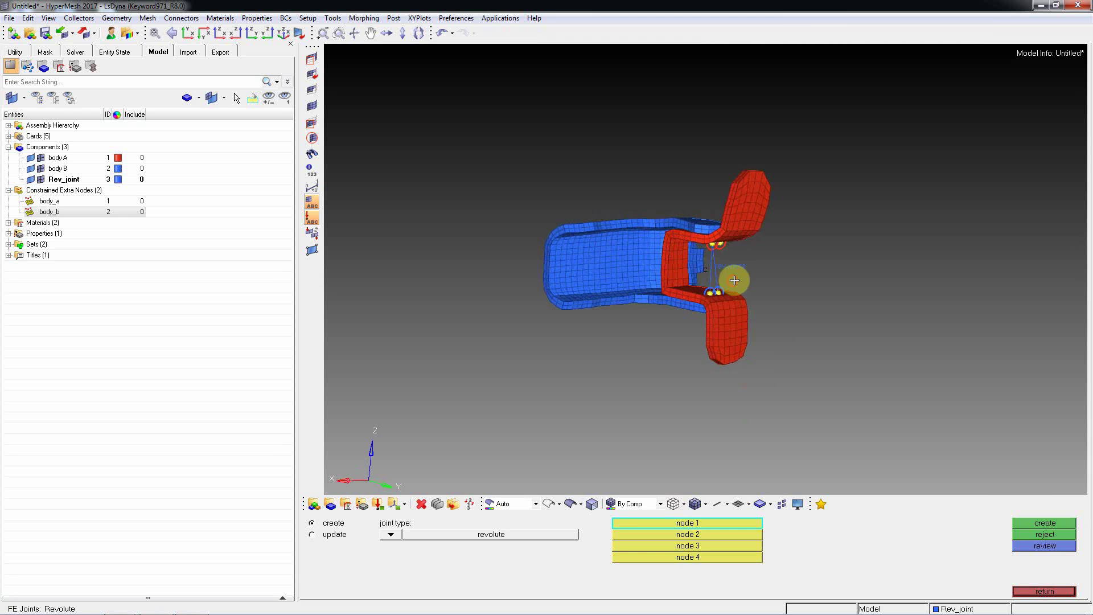
key(d)
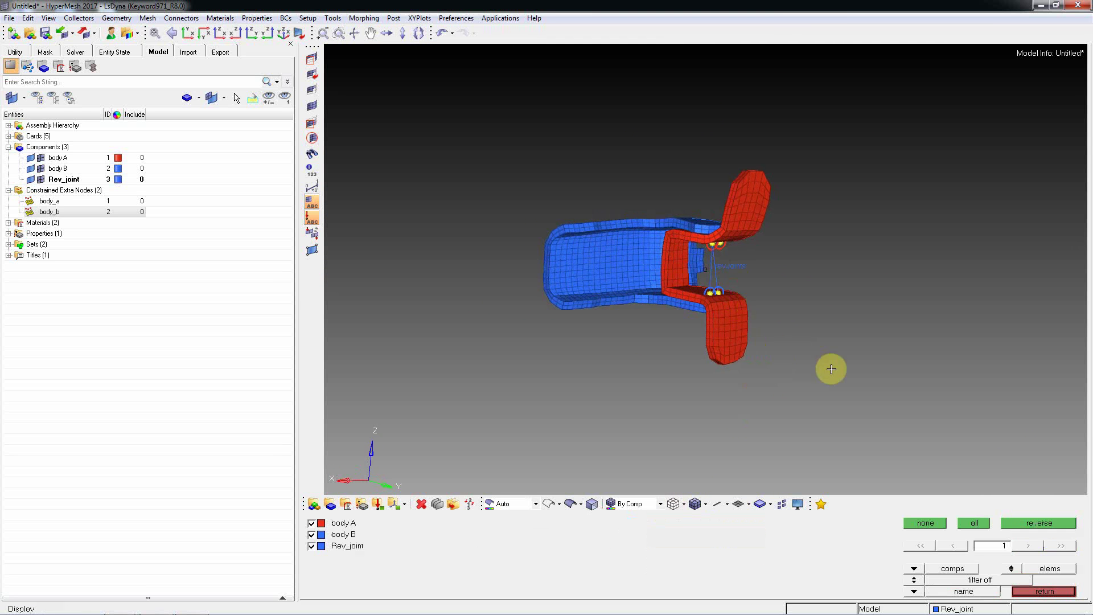
click(717, 336)
click(651, 300)
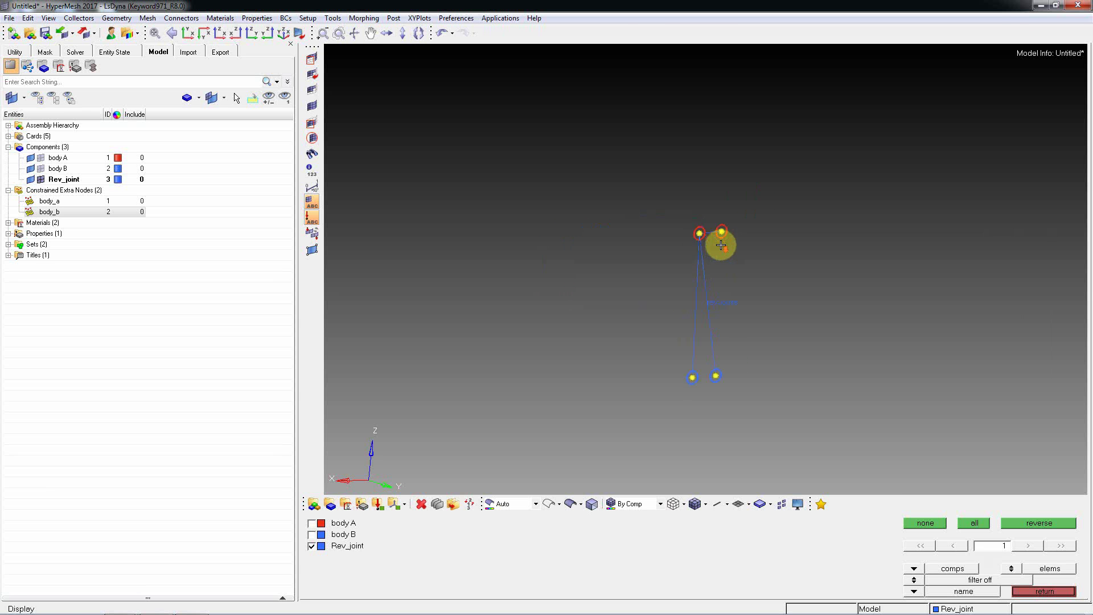
ctrl+drag(721, 245, 701, 220)
key(d)
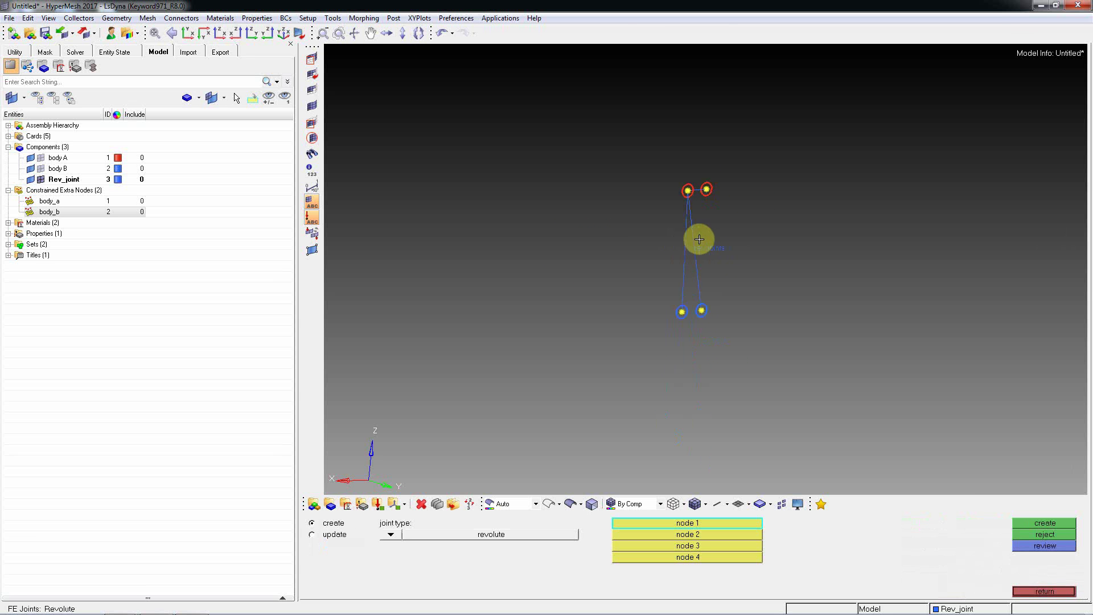
key(Escape)
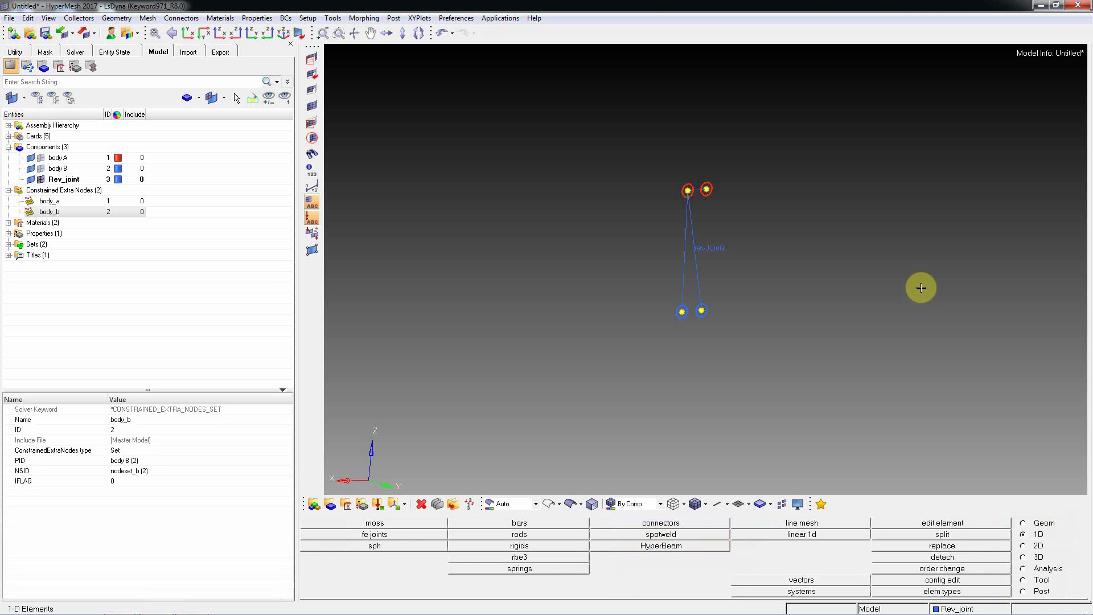
key(F4)
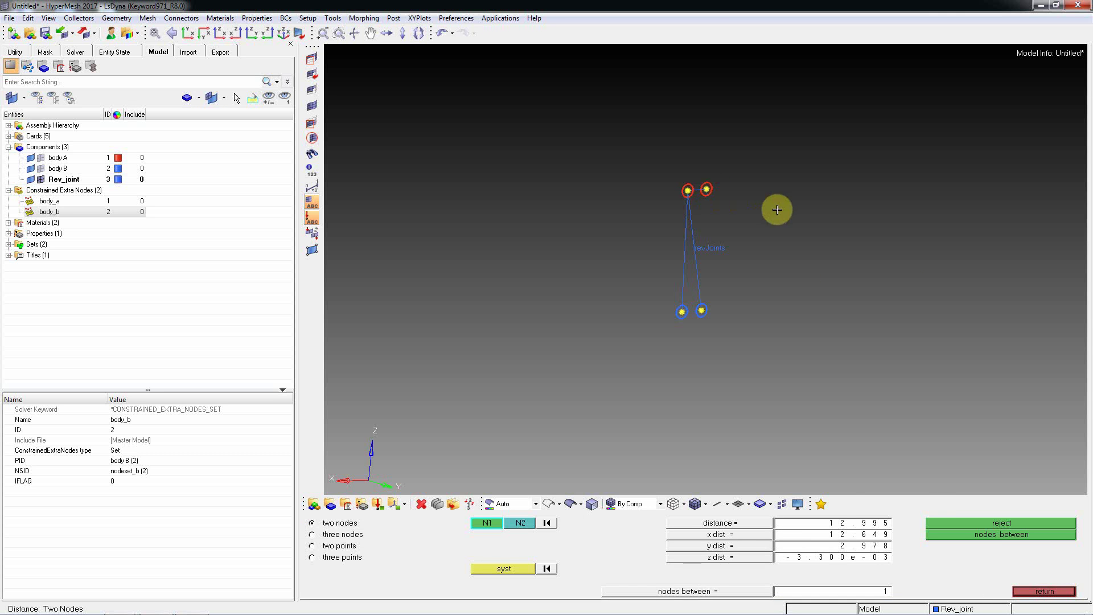
Replace the upper-right joint node with the upper-left one, and the lower node with its neighbour
key(Escape)
key(F3)
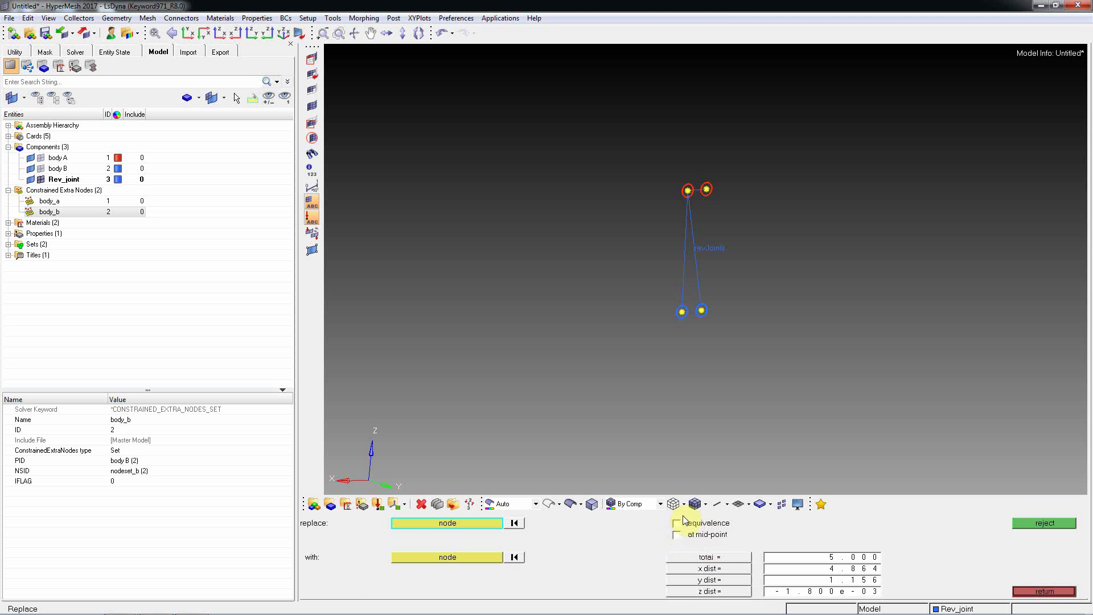
scroll(715, 190, up, 3)
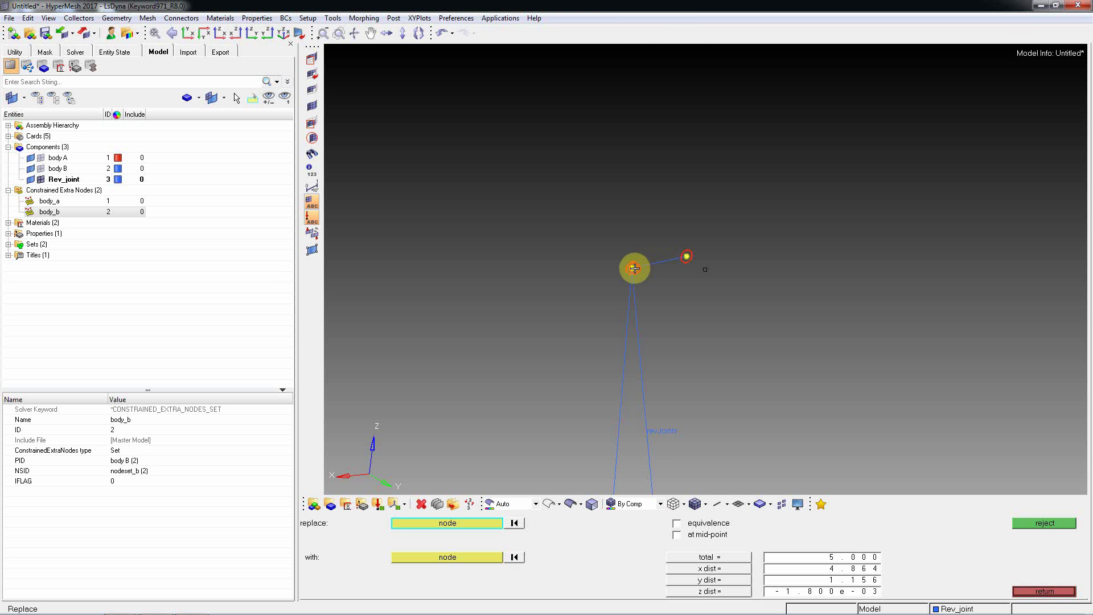
click(684, 264)
click(685, 256)
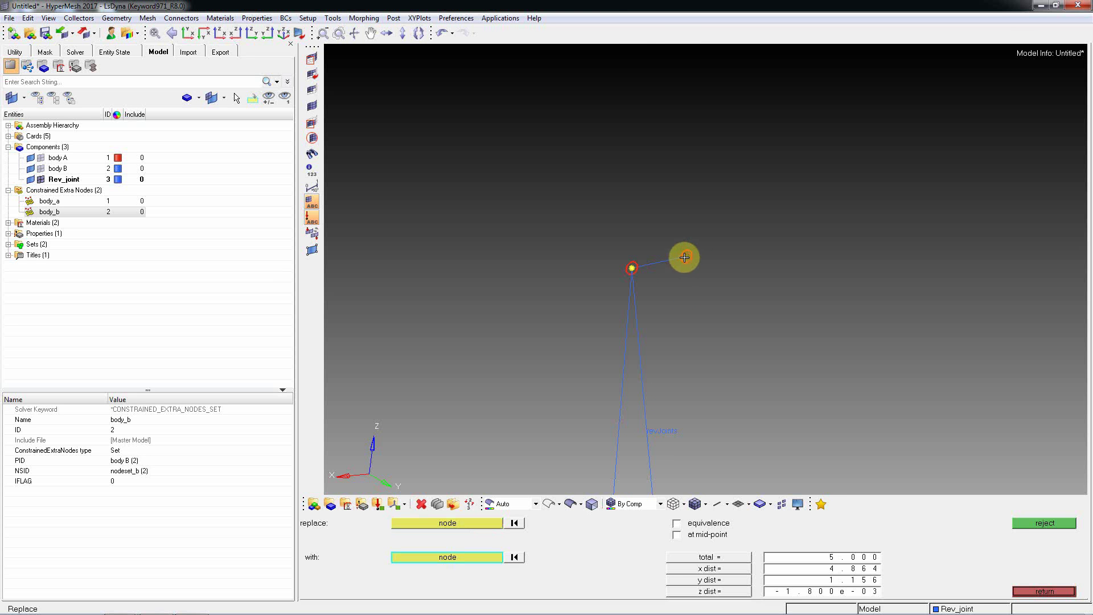
click(632, 268)
ctrl+drag(632, 268, 712, 276)
click(722, 269)
click(675, 278)
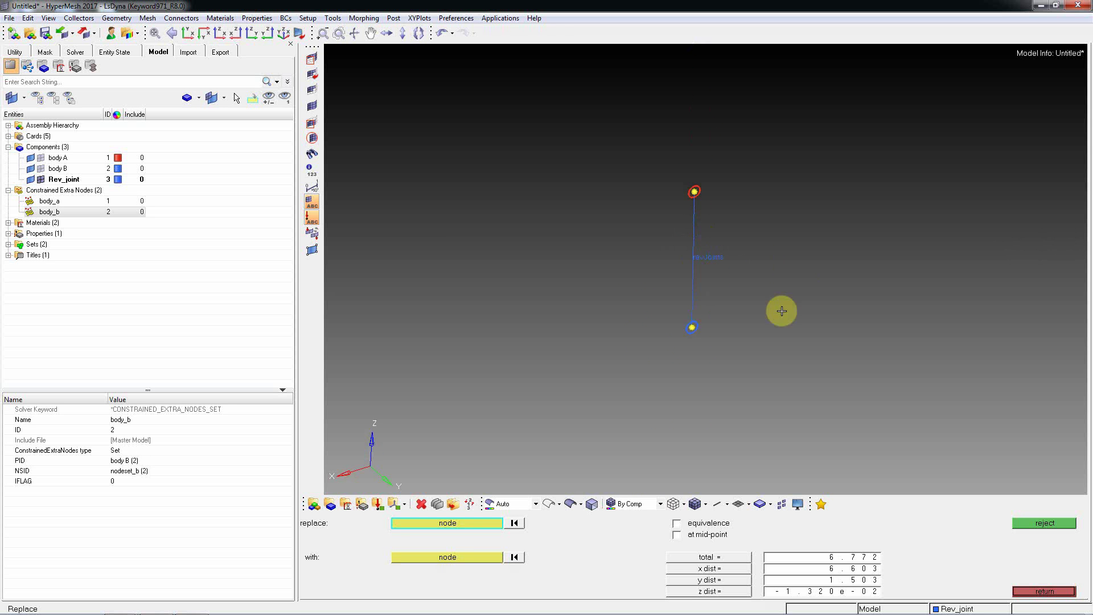
key(Escape)
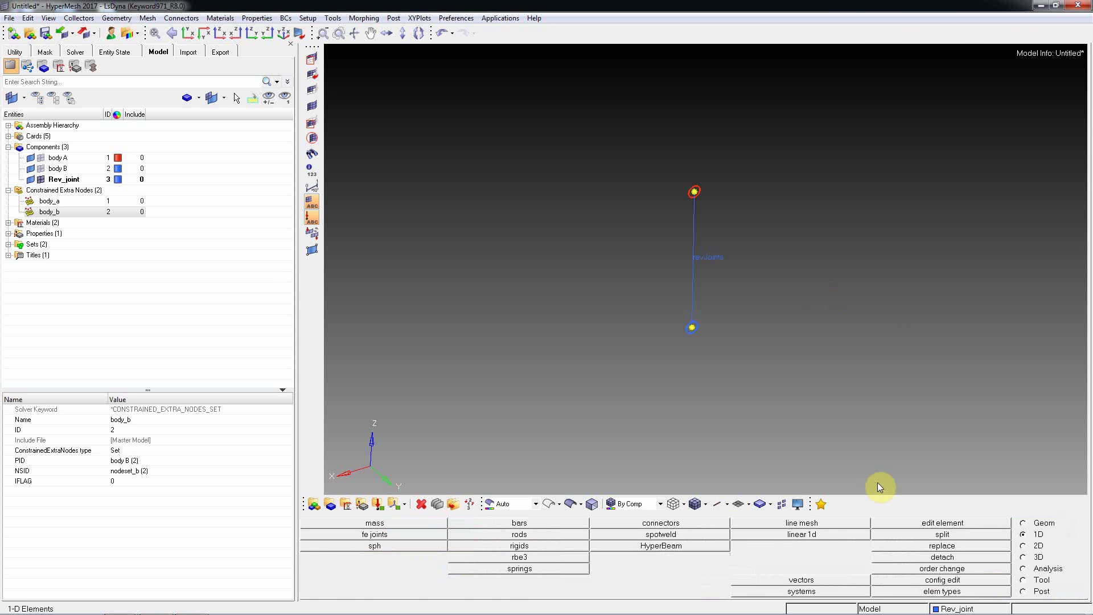
Measure the distance between the two coincident revolute-joint nodes, confirming it is 0.000
key(o)
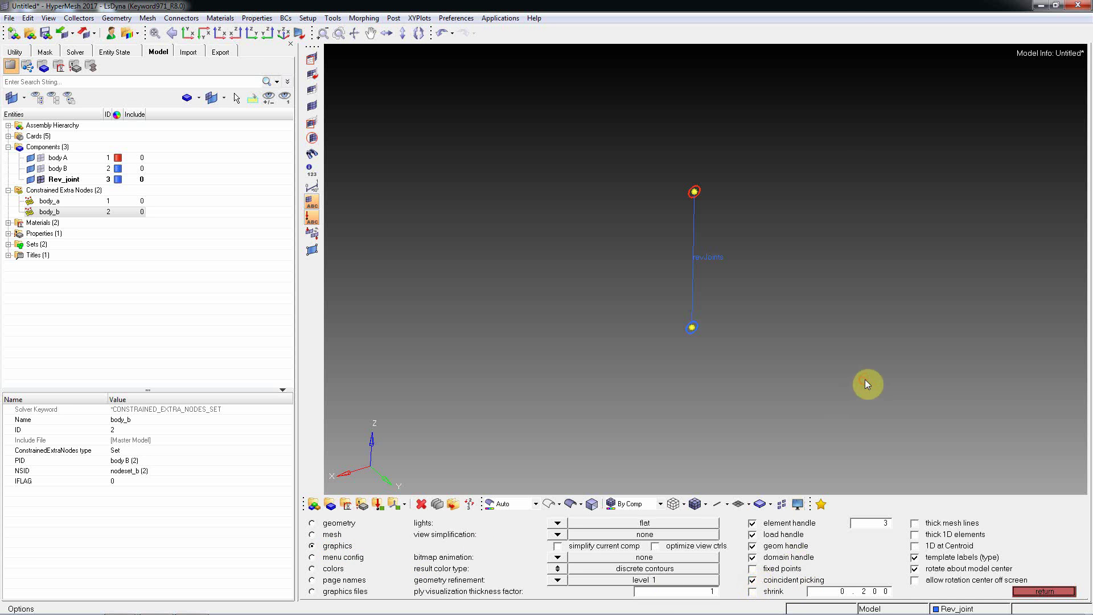
key(Escape)
key(F4)
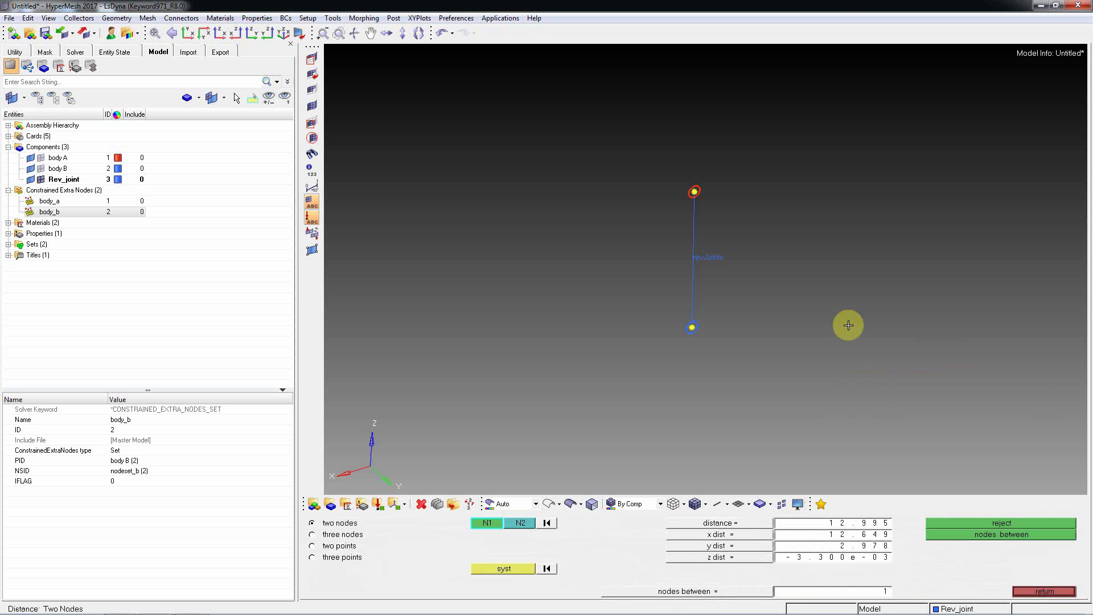
scroll(694, 316, up, 3)
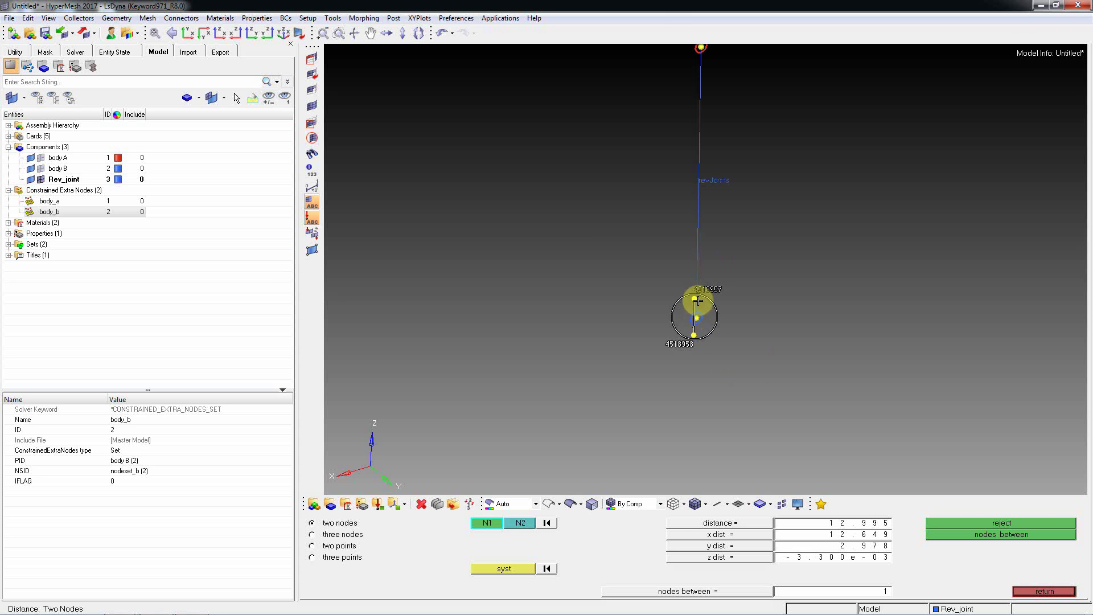
click(695, 316)
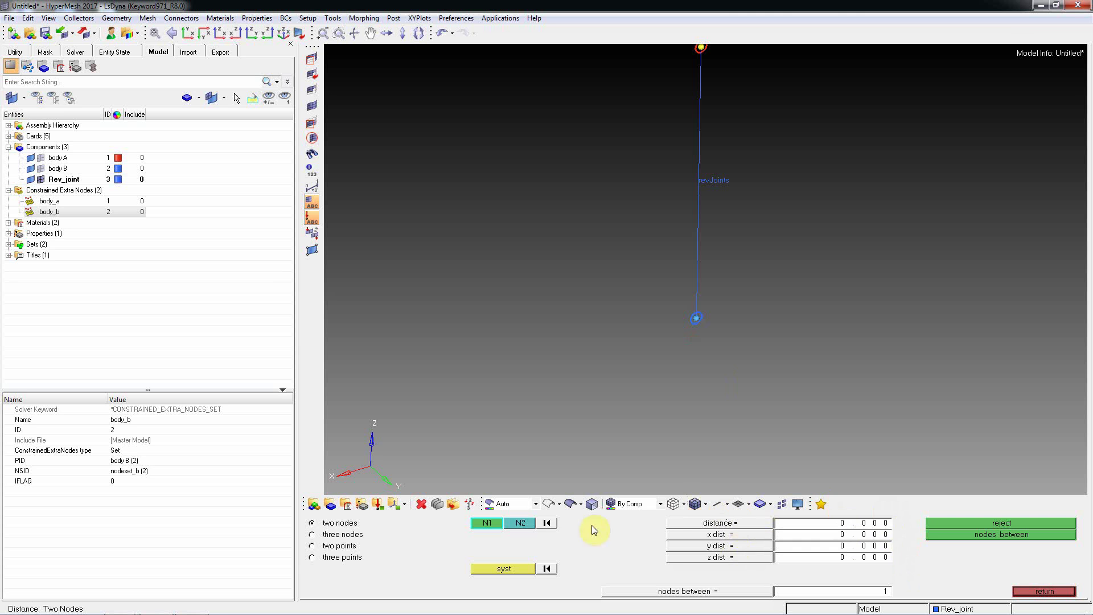
click(547, 522)
key(f)
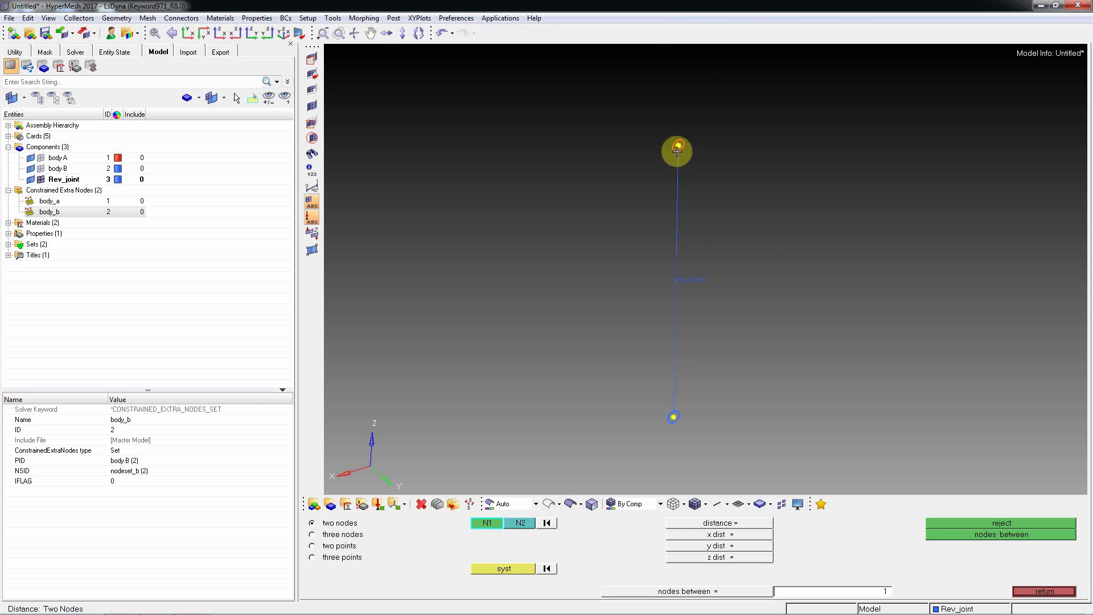
click(677, 150)
click(677, 125)
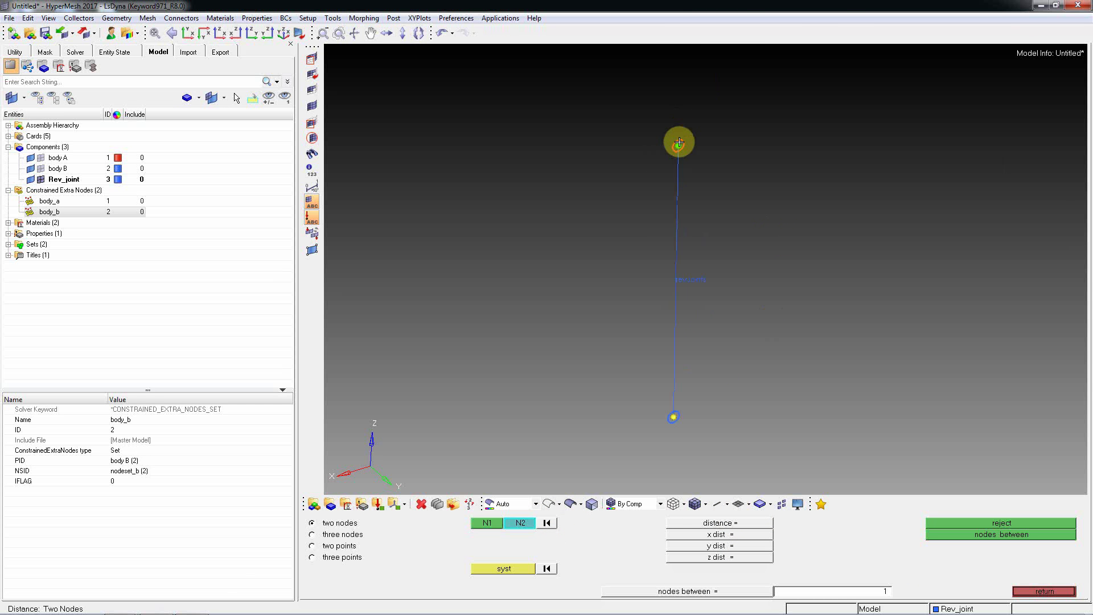
click(677, 146)
click(678, 159)
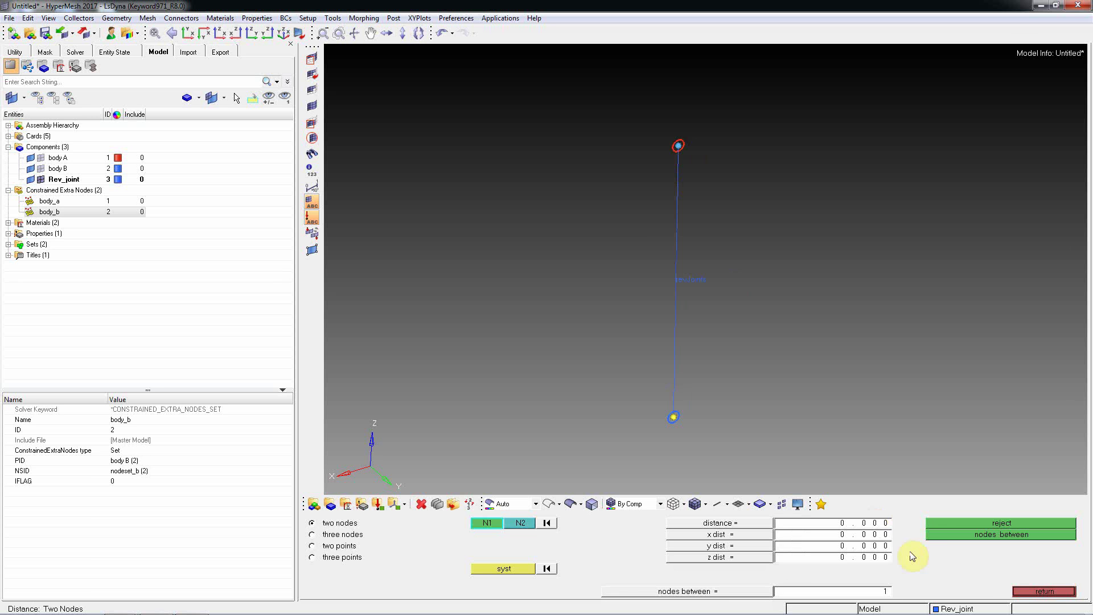
click(1044, 591)
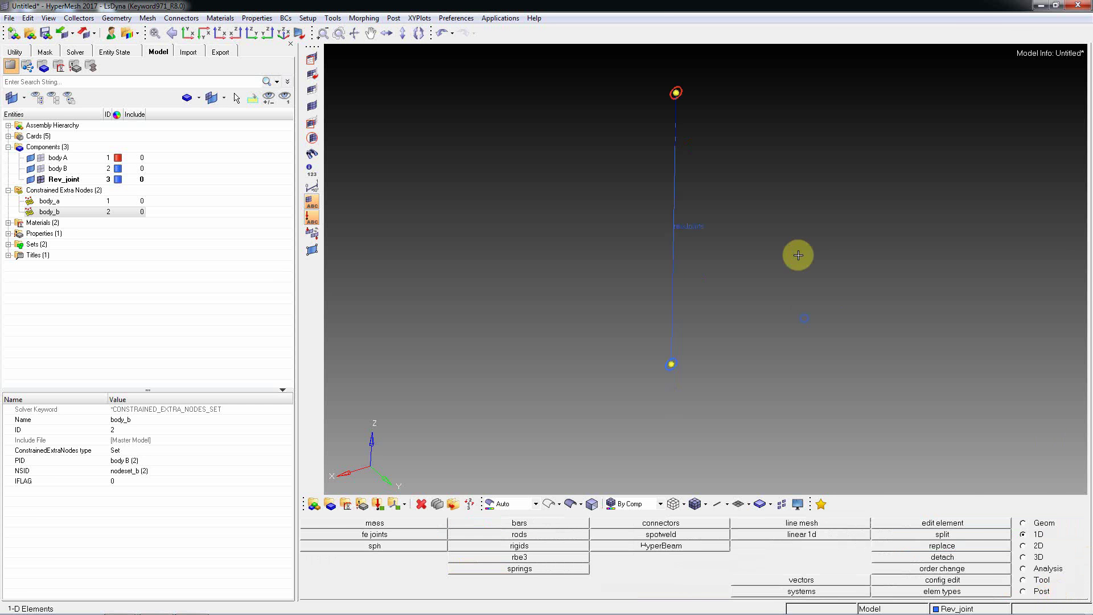
Display all components so body A and body B are visible again
scroll(798, 255, down, 2)
key(d)
click(975, 523)
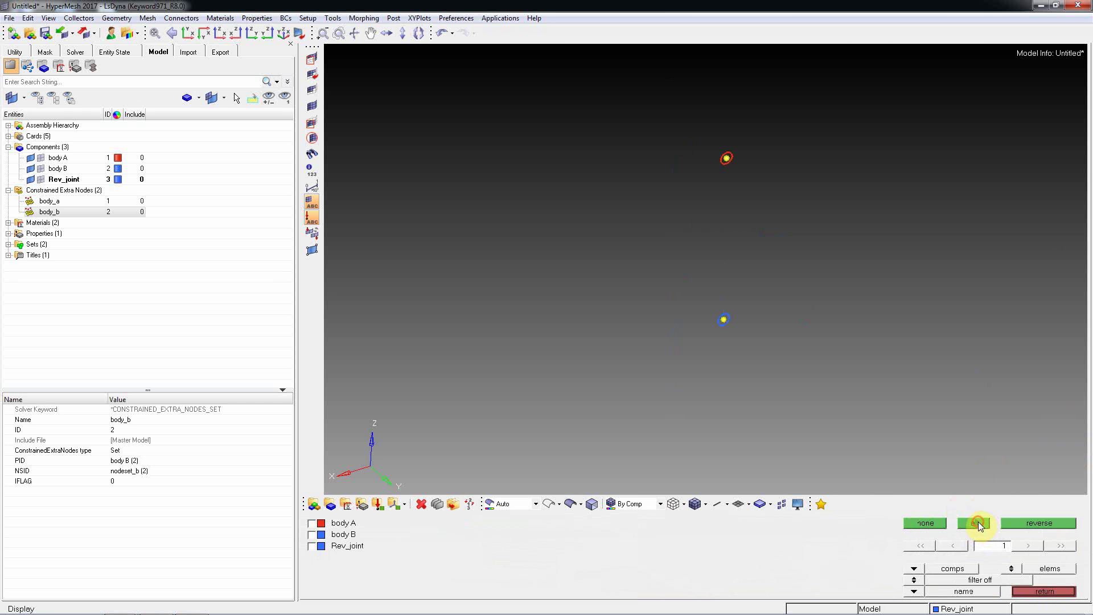
scroll(778, 300, down, 3)
mouse_move(757, 307)
ctrl+mouse_down()
mouse_move(727, 327)
mouse_move(805, 320)
mouse_move(749, 291)
mouse_move(756, 307)
ctrl+mouse_up()
scroll(763, 280, up, 3)
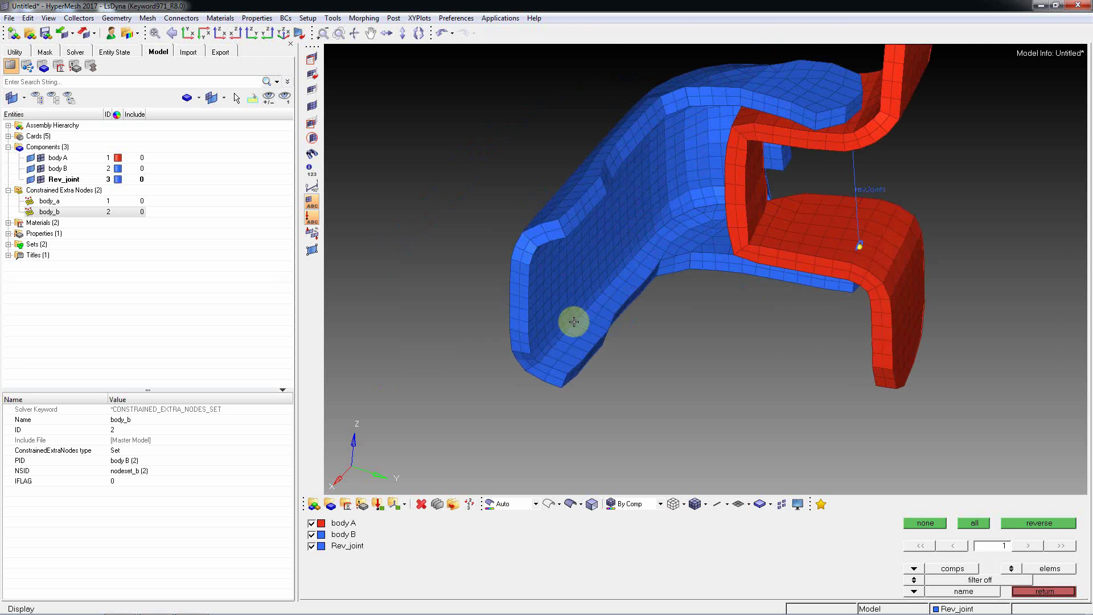
middle_click(580, 302)
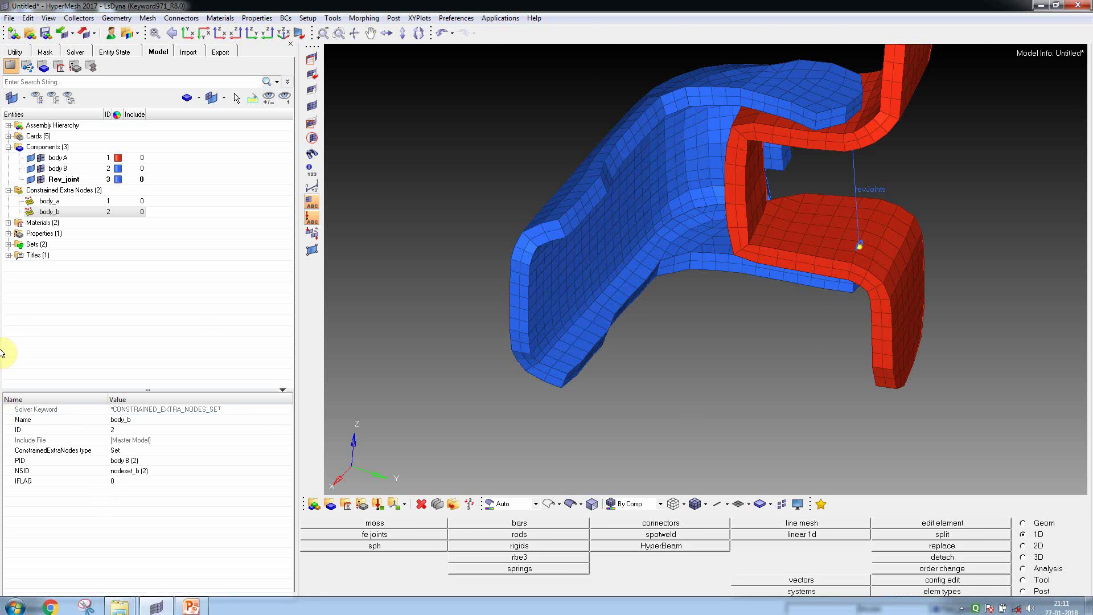
Collapse the tree groups and create the Vel_Z load collector with the InitialVel card image
click(9, 191)
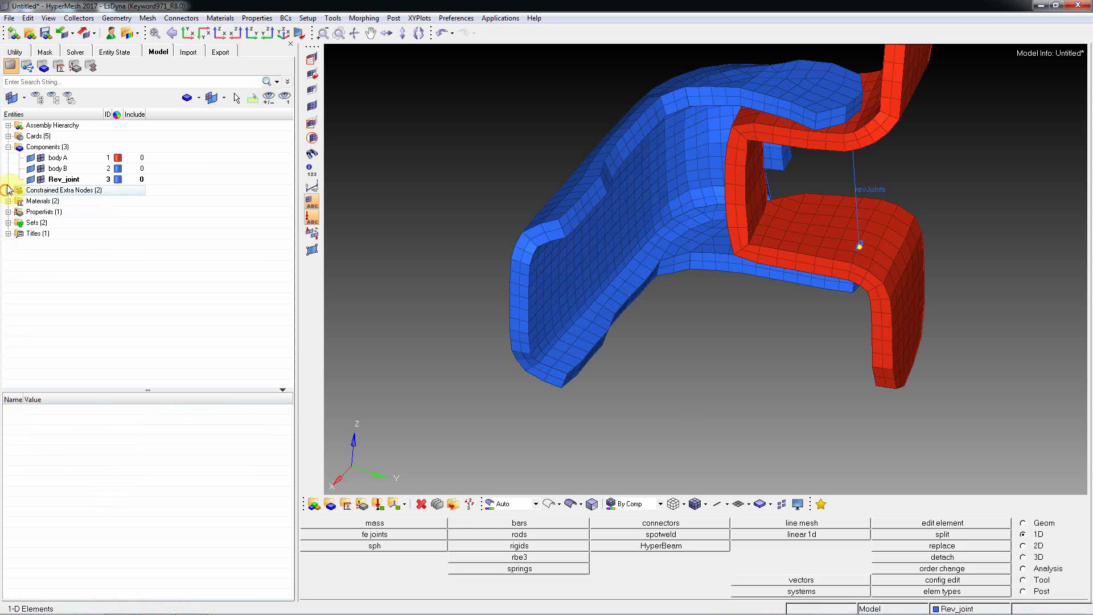
click(8, 147)
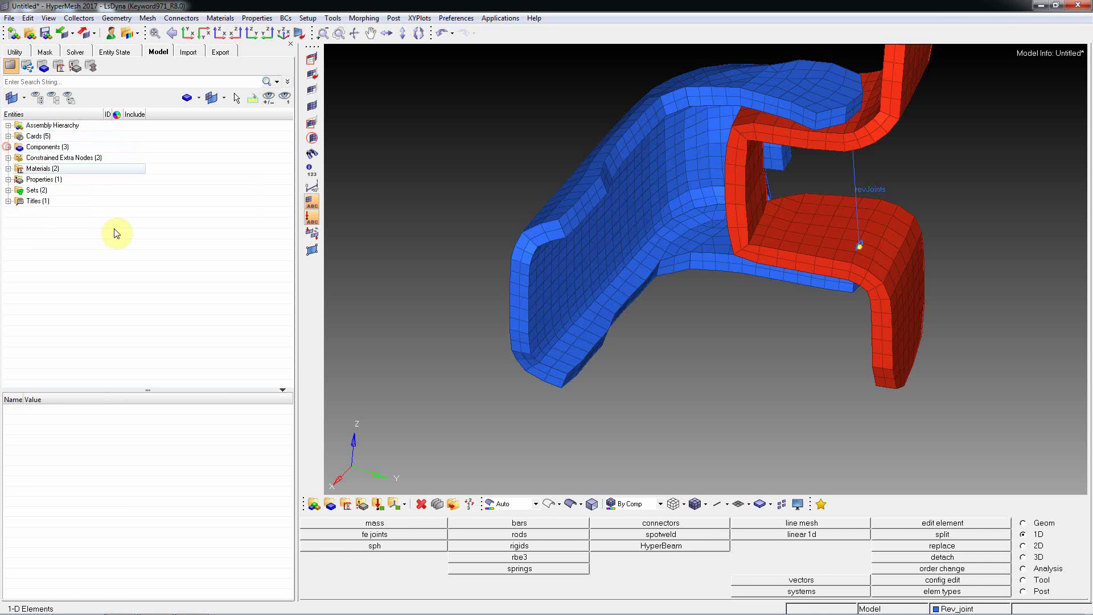
click(392, 504)
ctrl+right_drag(486, 398, 532, 349)
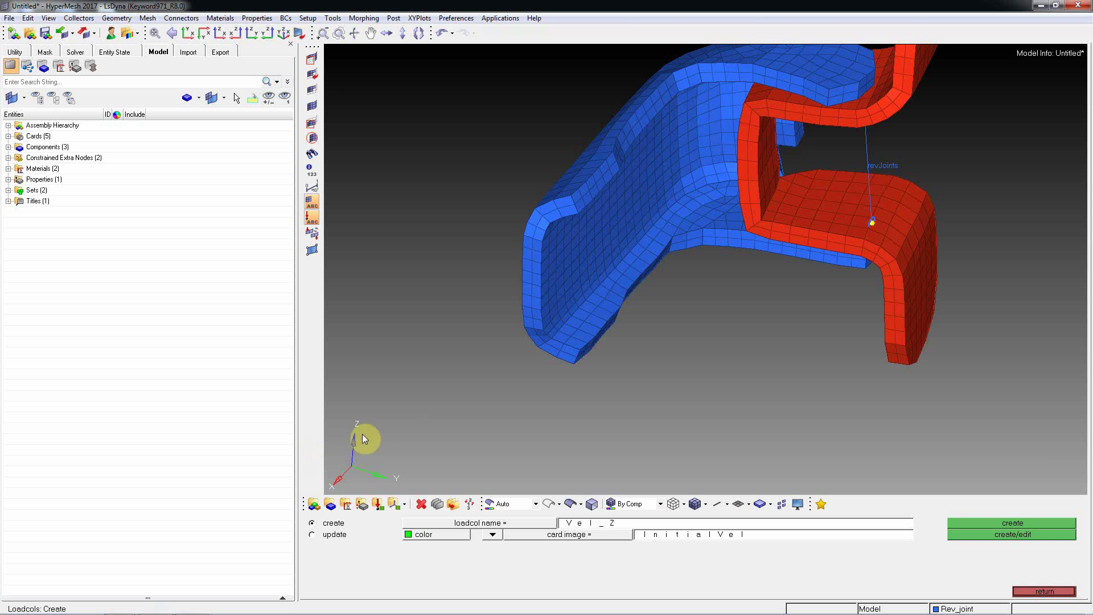
mouse_move(366, 442)
ctrl+mouse_down()
mouse_move(402, 456)
mouse_move(358, 442)
ctrl+mouse_up()
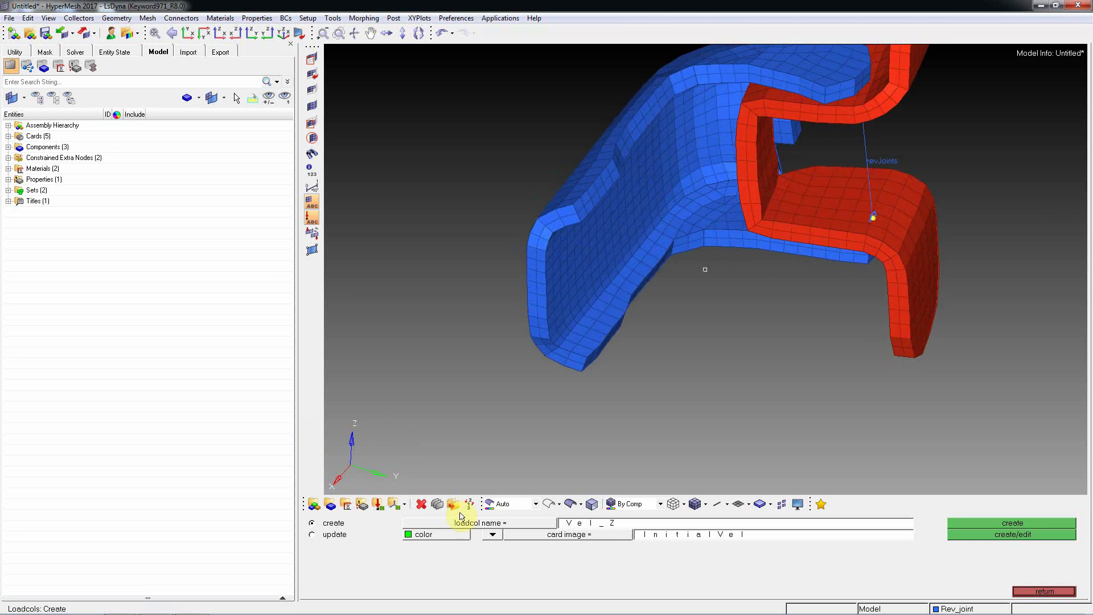
click(595, 538)
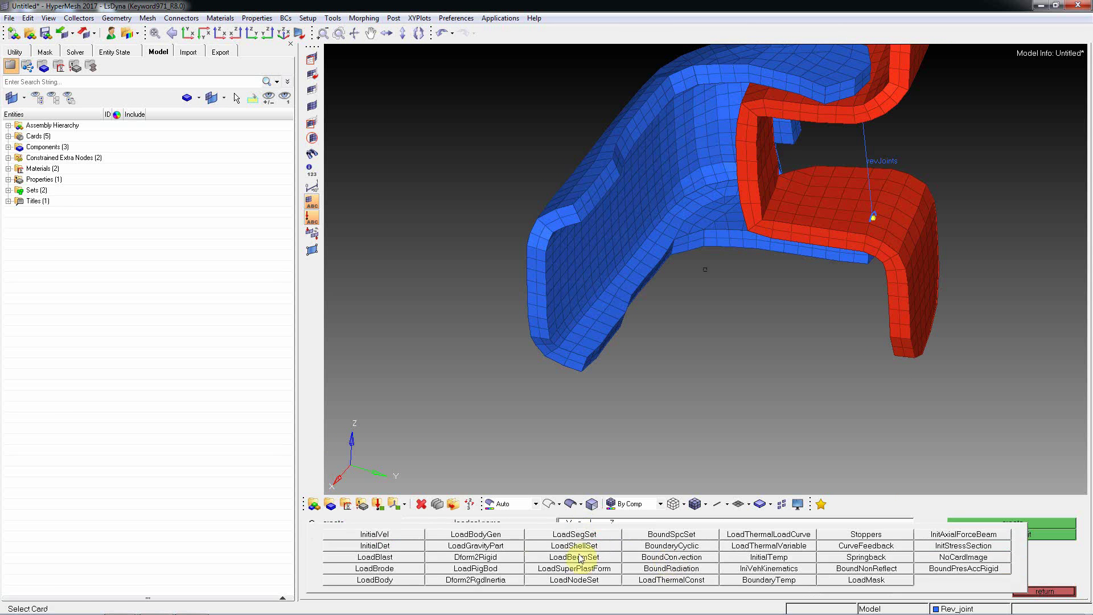
click(393, 538)
click(1015, 536)
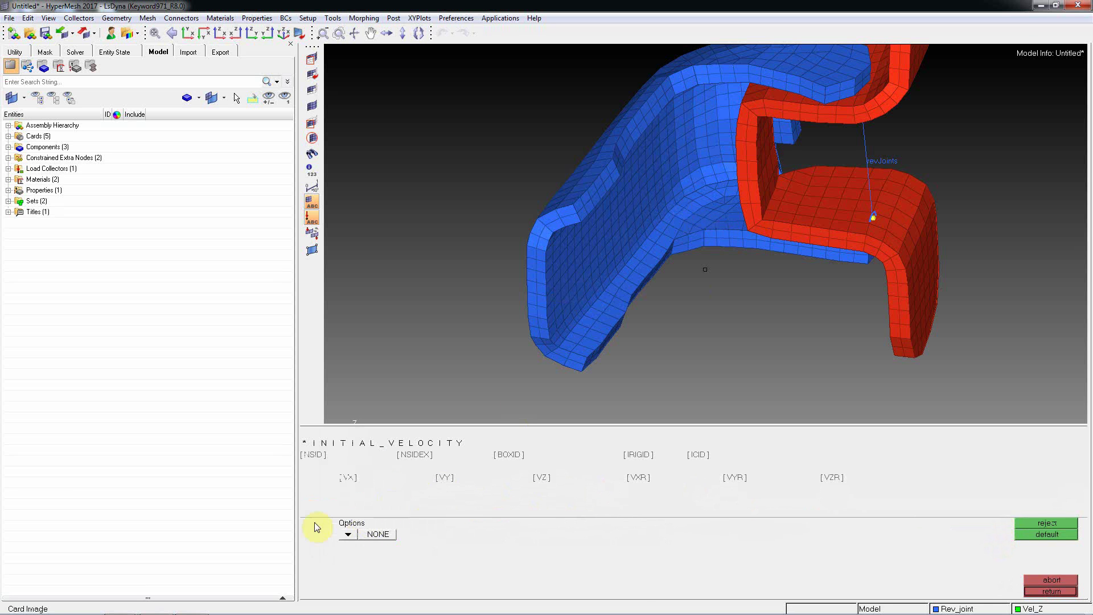
Set the card option to Rigidbody, assign body B as PID, and enter VZR 5
click(346, 534)
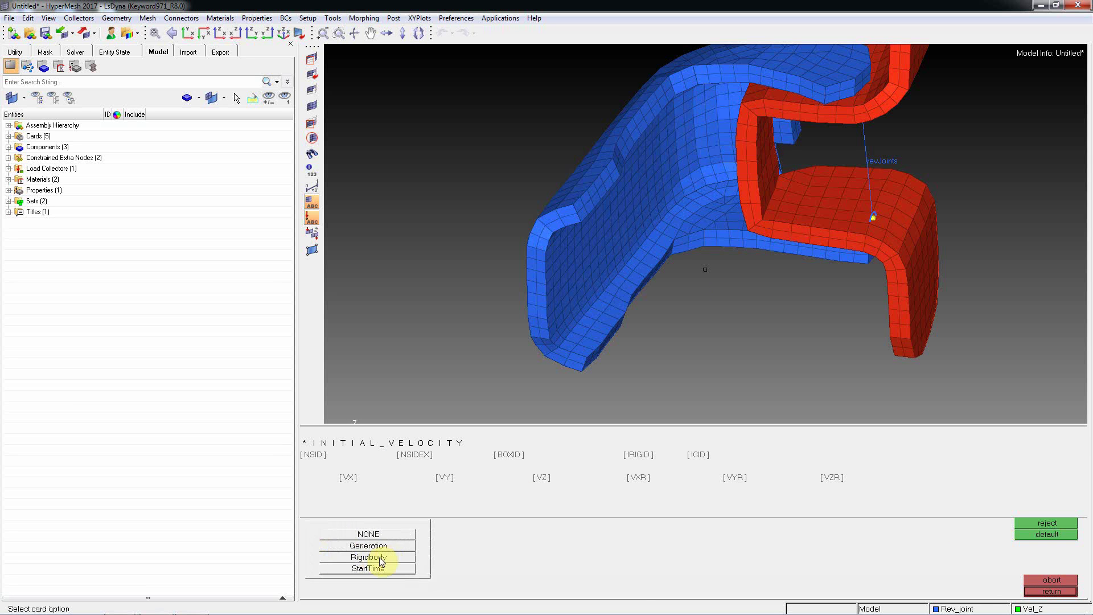
click(379, 557)
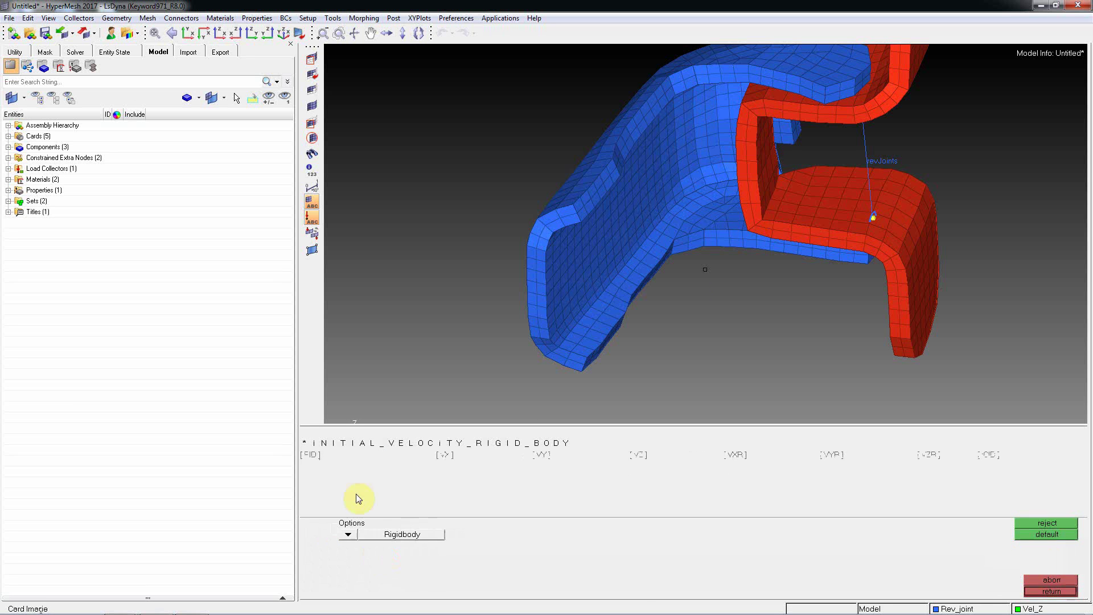
click(313, 458)
click(568, 213)
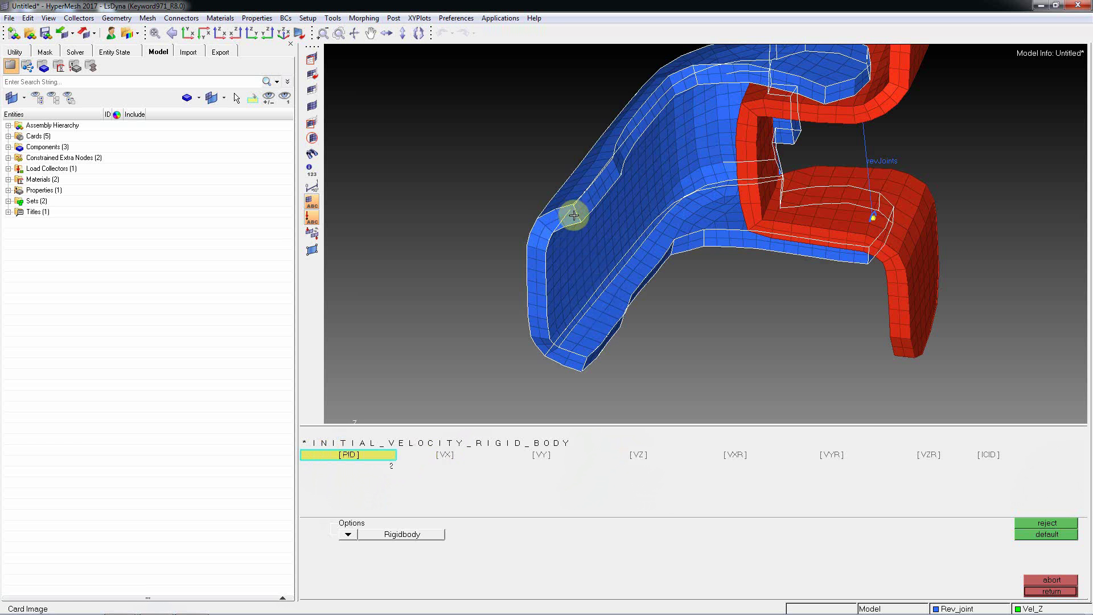
ctrl+drag(585, 224, 703, 290)
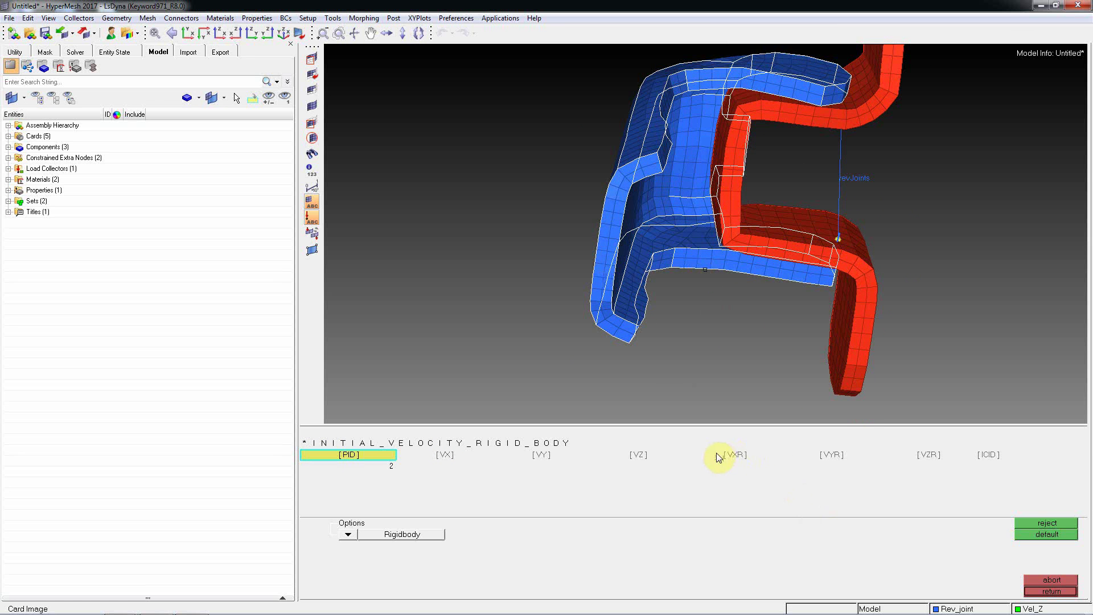
click(926, 456)
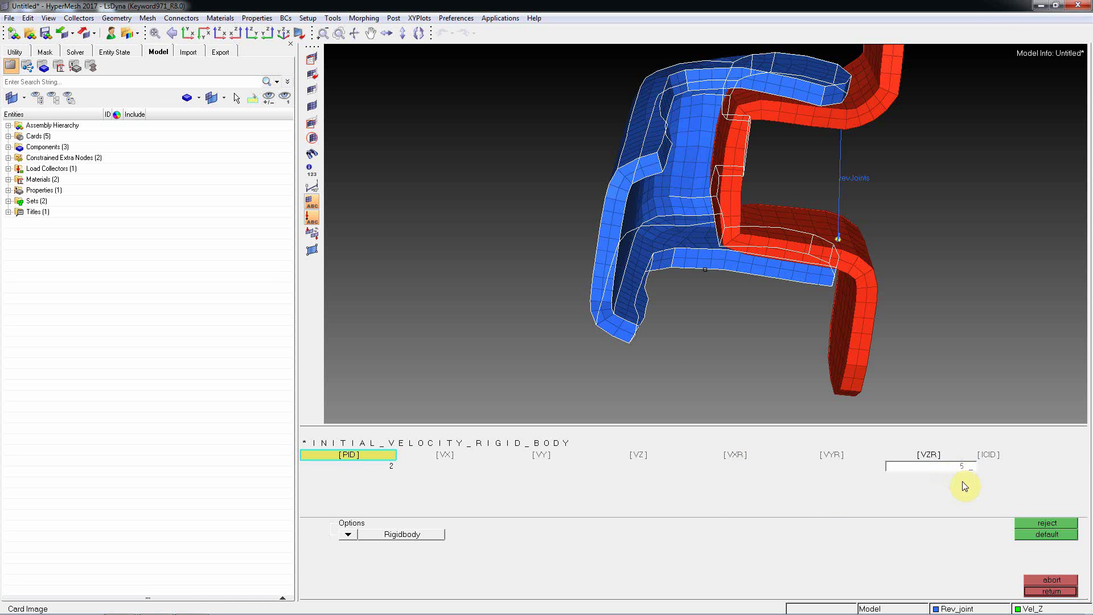
Finish the initial velocity card and enable the KEYWORD control card
click(1051, 592)
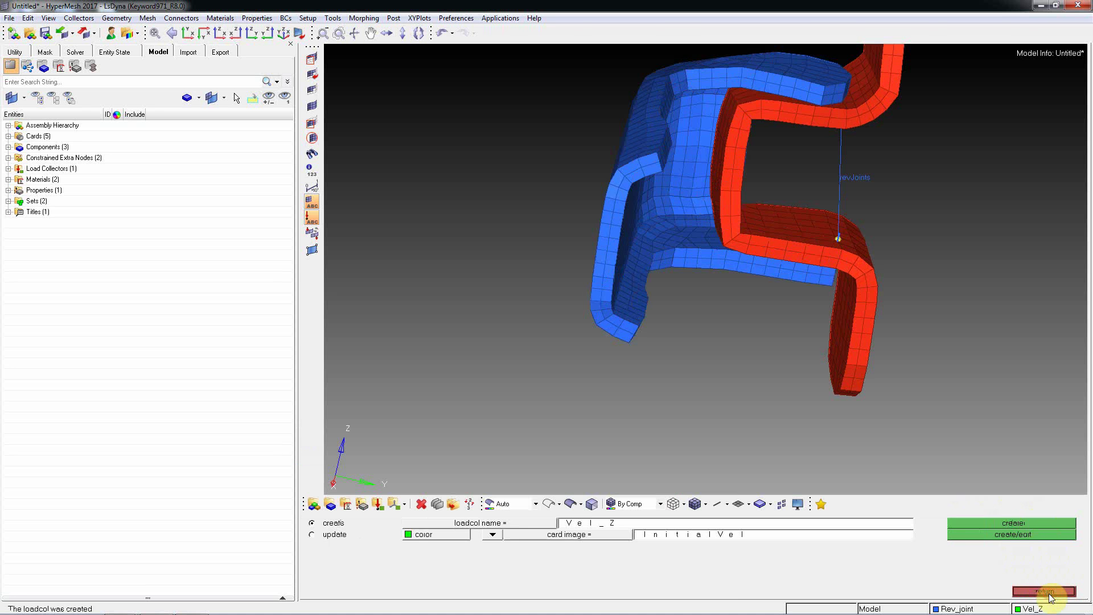
ctrl+drag(971, 413, 887, 395)
click(1024, 569)
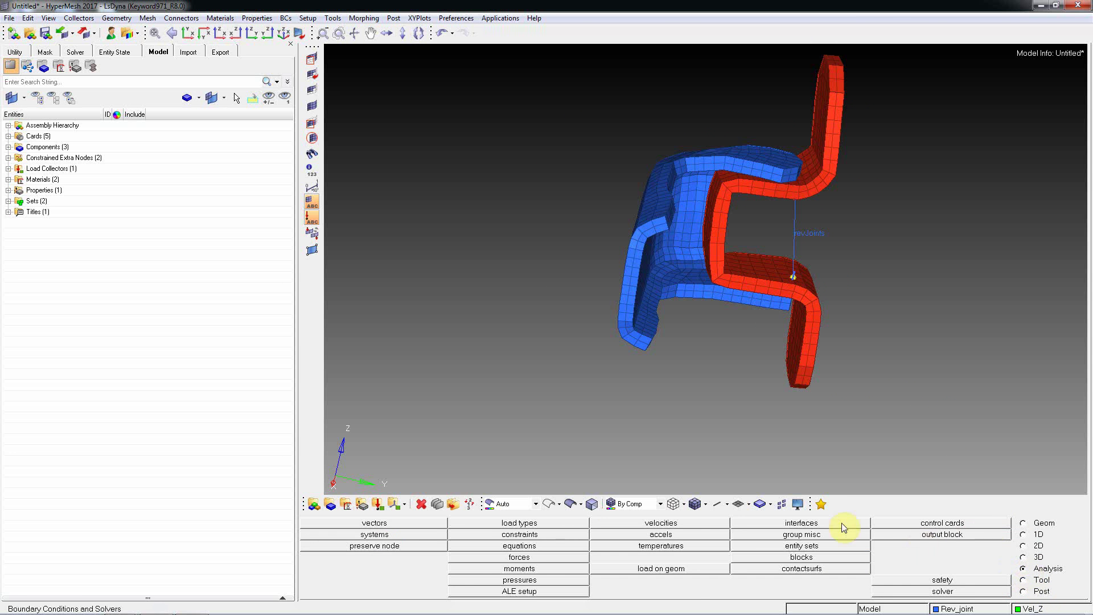
click(960, 528)
click(626, 533)
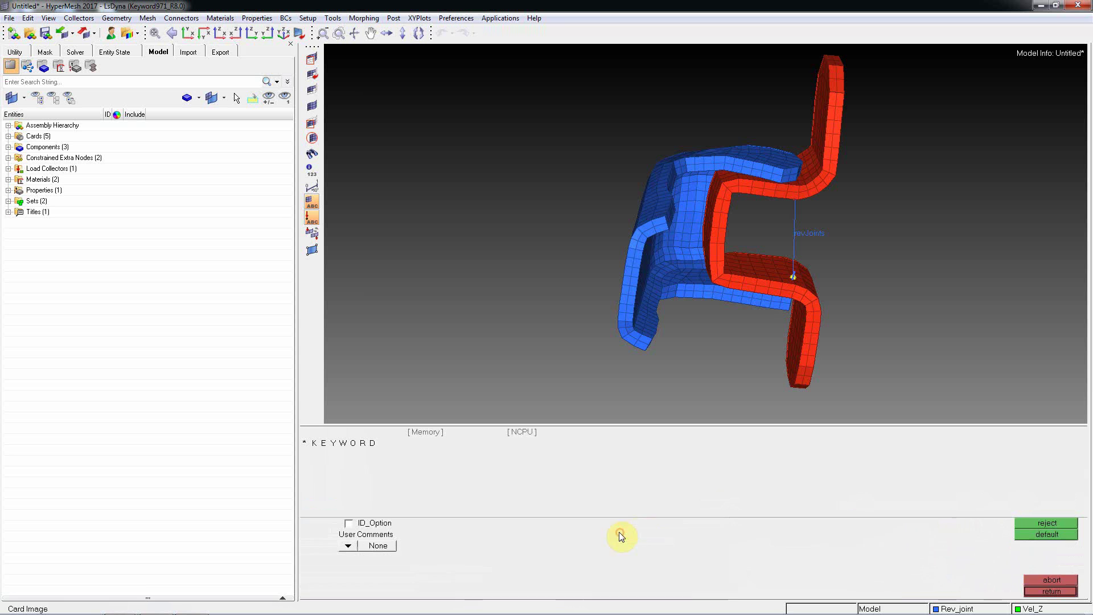
click(1051, 592)
Enable CONTROL_TERMINATION with end time 0.1 and CONTROL_TIMESTEP with DT2MS 0.01
click(1058, 569)
click(1057, 569)
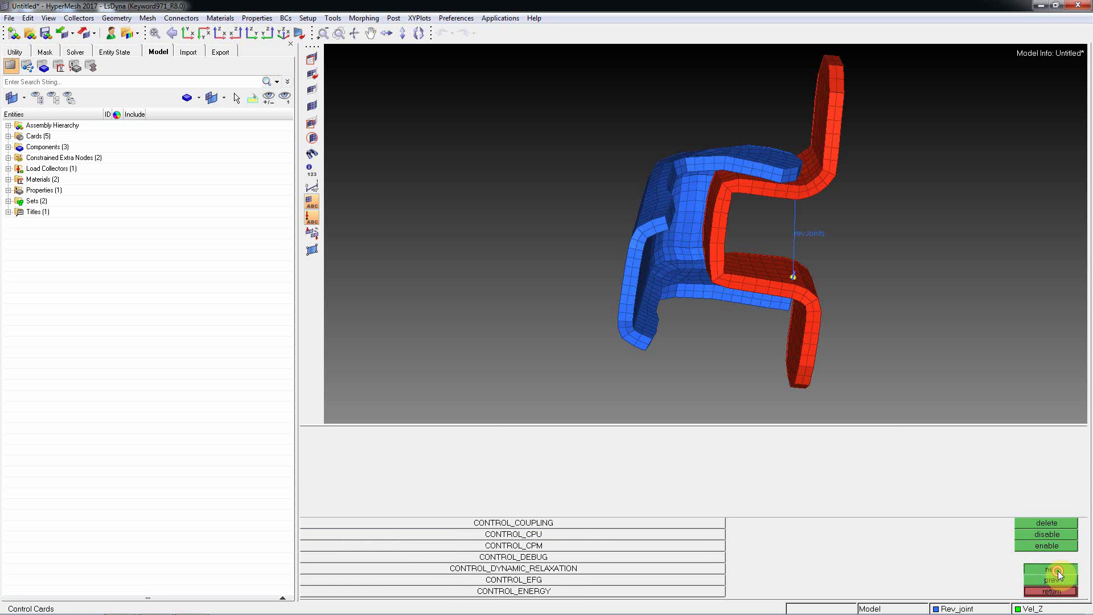
click(1058, 569)
click(1058, 569)
click(1057, 569)
click(1058, 569)
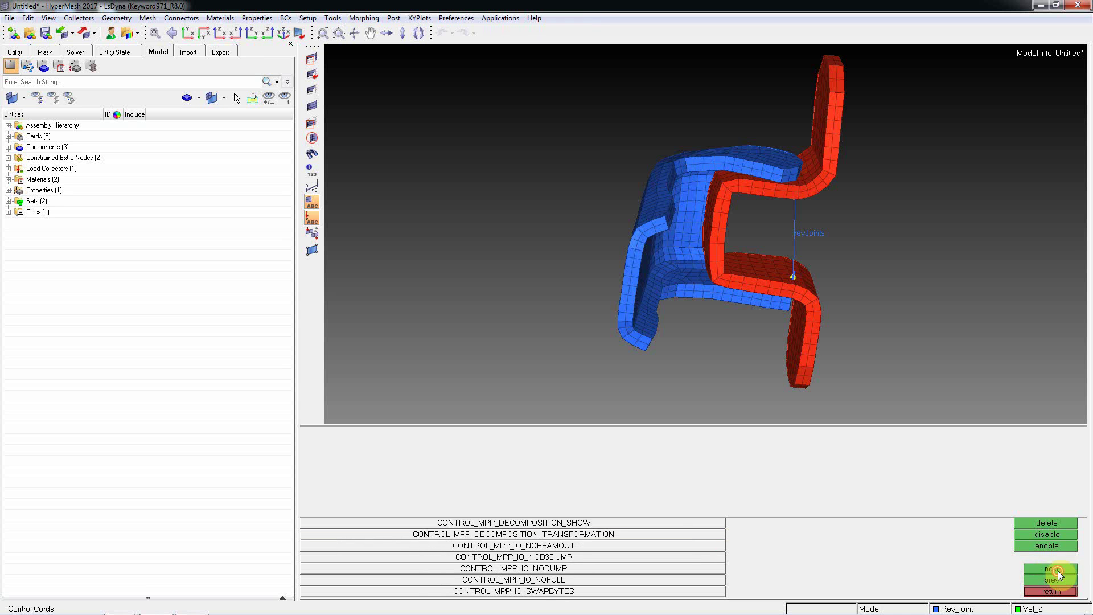
click(1058, 570)
click(1058, 569)
click(1058, 569)
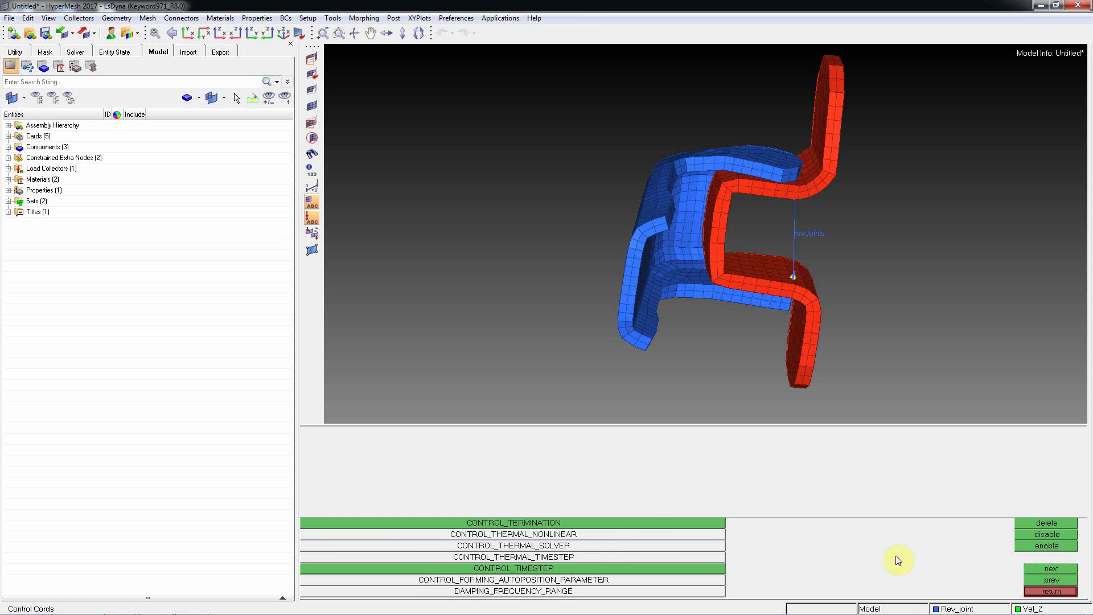
click(606, 524)
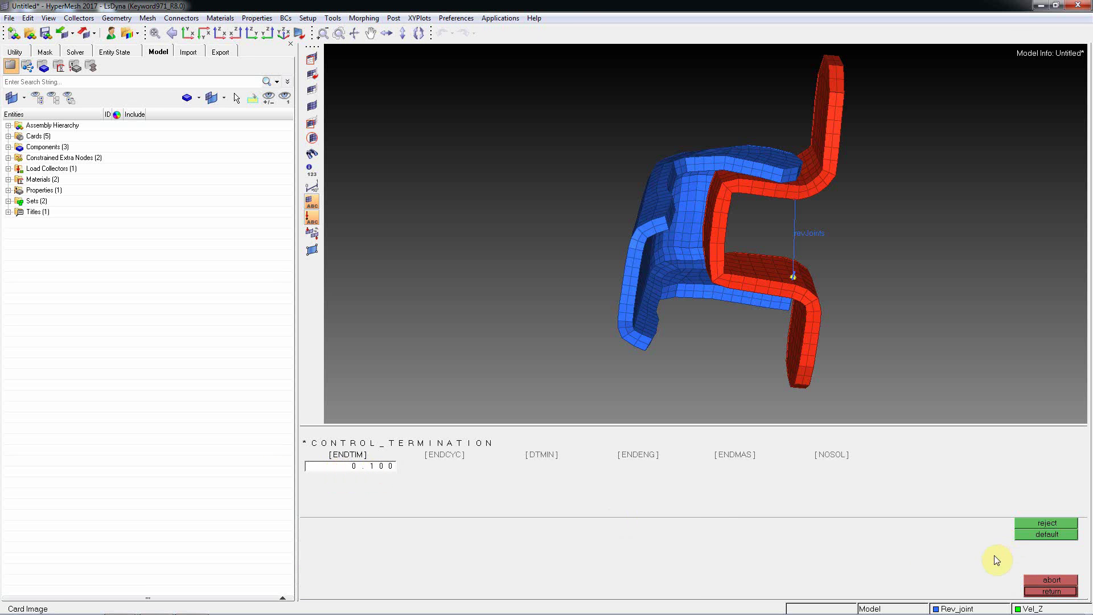
click(1047, 591)
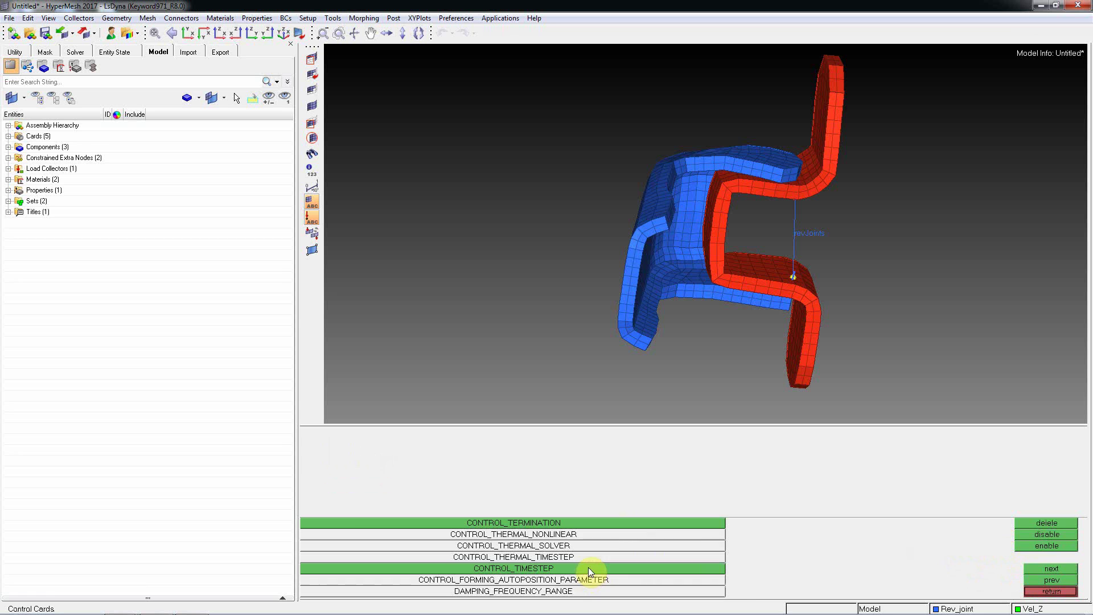
click(589, 567)
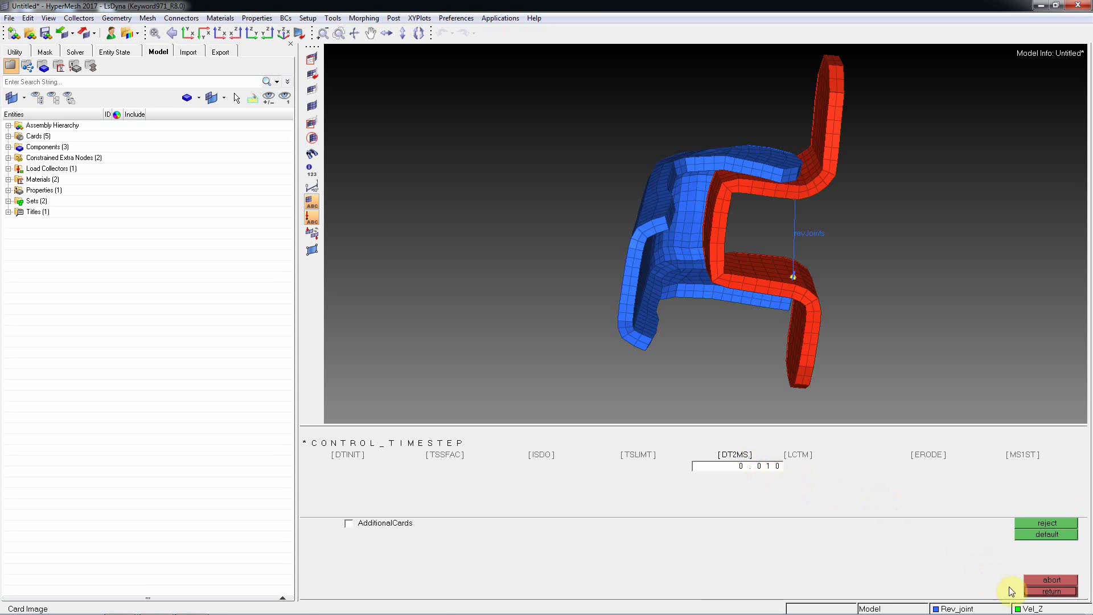
click(1051, 592)
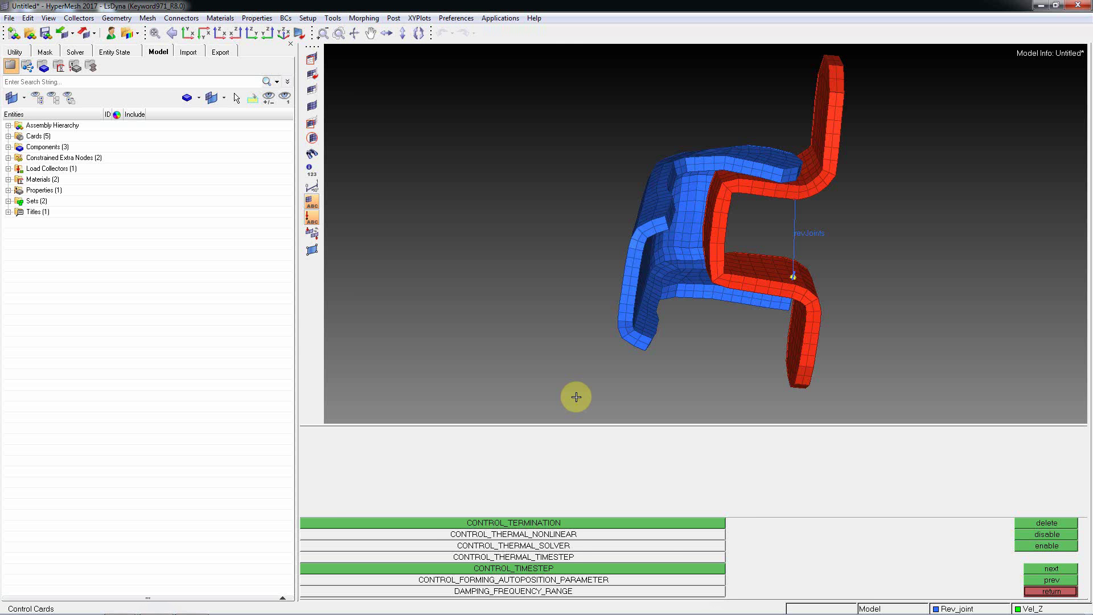
Set the DATABASE_BINARY_D3PLOT output interval DT to 0.100
click(1068, 592)
click(956, 522)
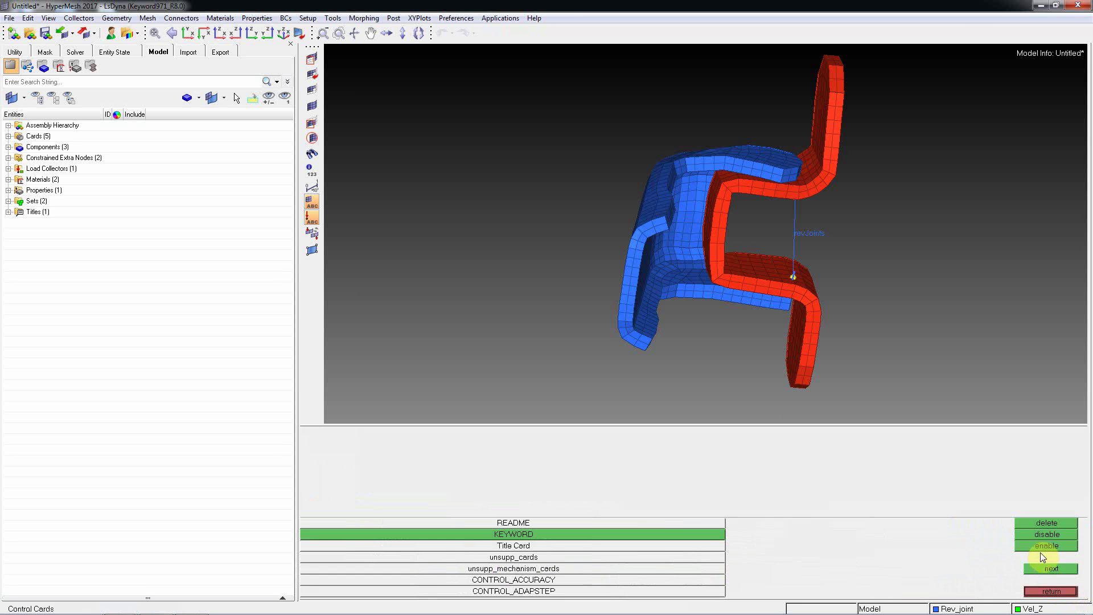
click(1055, 568)
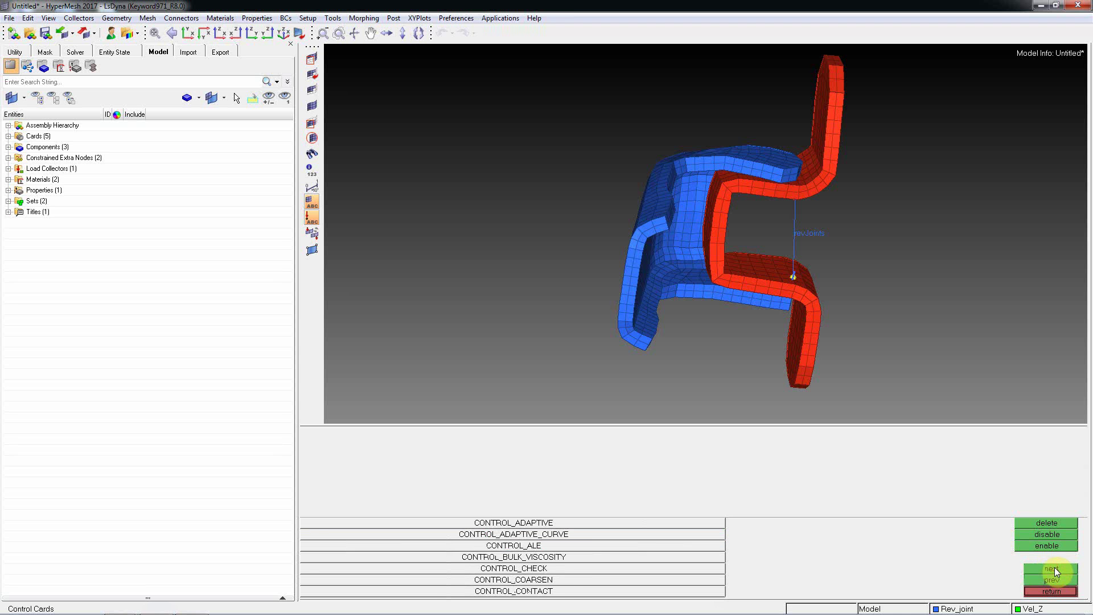
click(1054, 568)
click(1055, 568)
click(1055, 568)
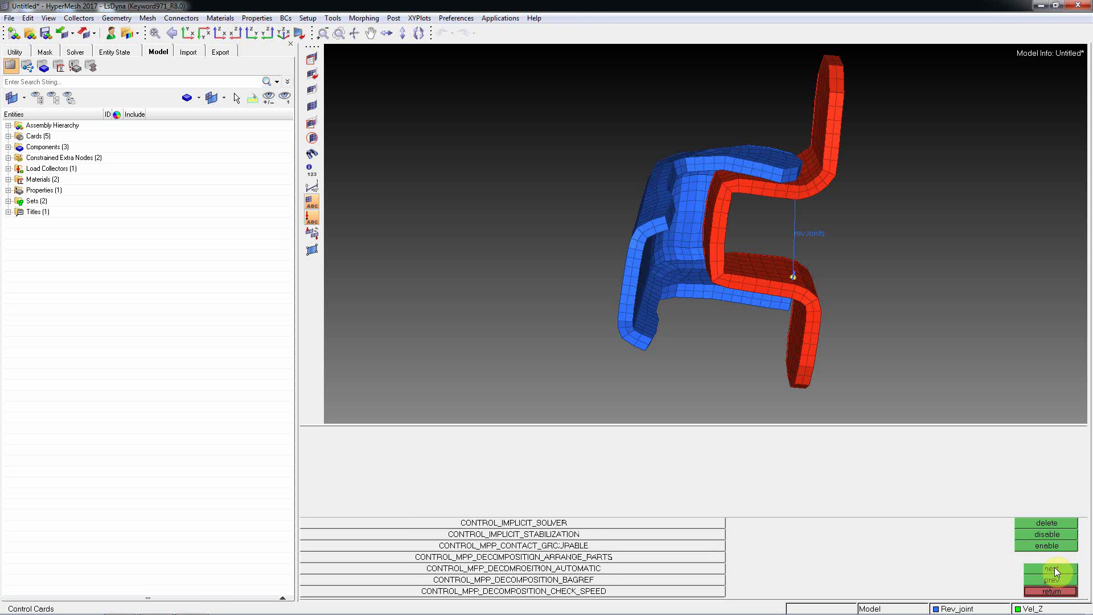
click(1055, 568)
click(1055, 568)
click(1055, 568)
click(1055, 569)
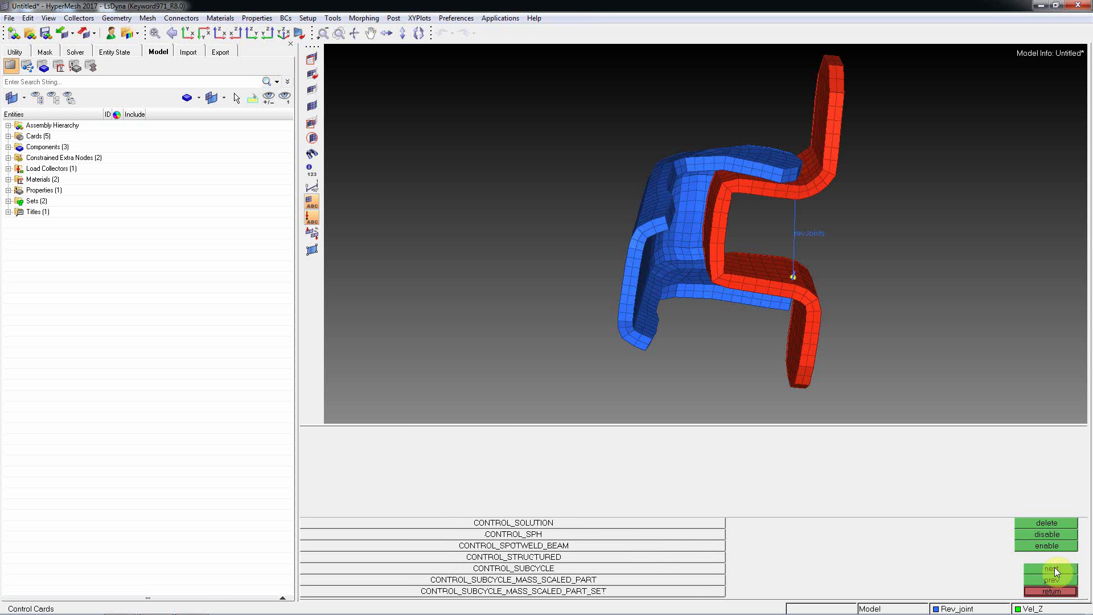
click(1055, 568)
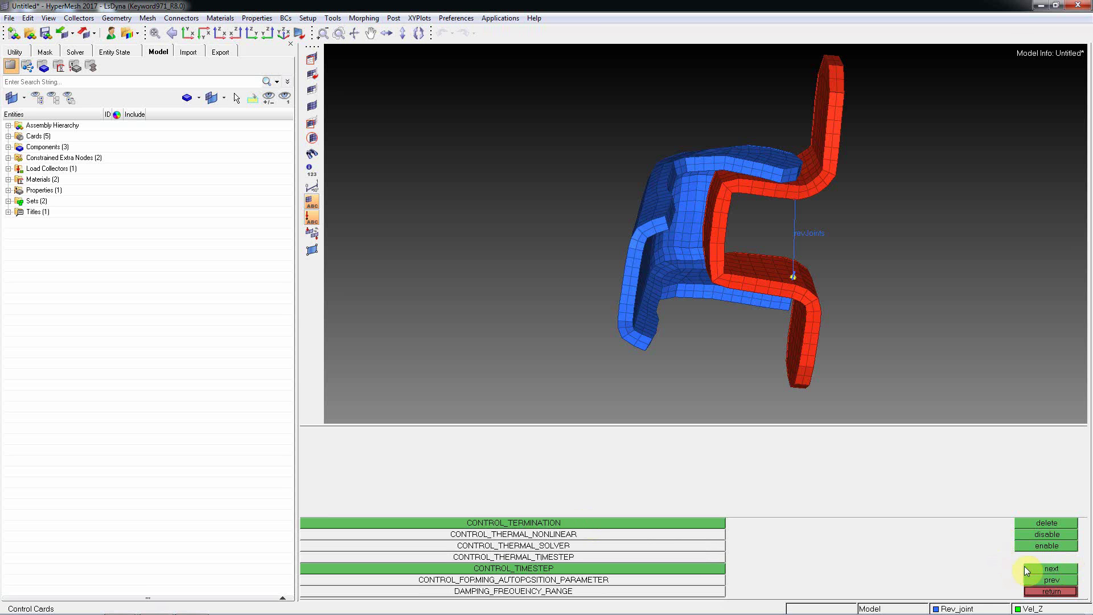
click(1044, 571)
click(1043, 568)
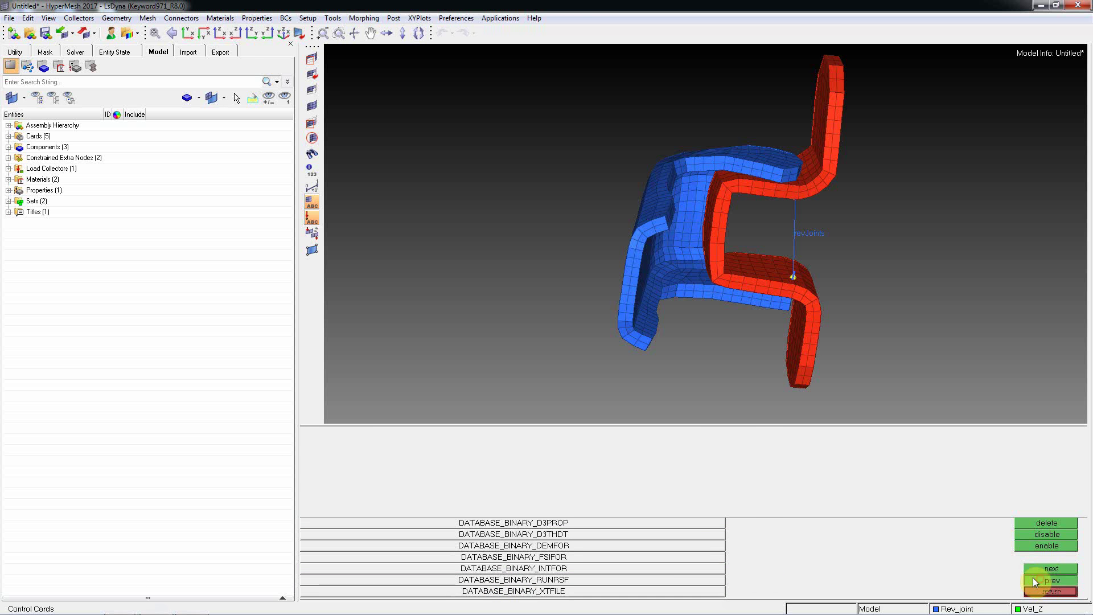
click(1033, 578)
click(645, 590)
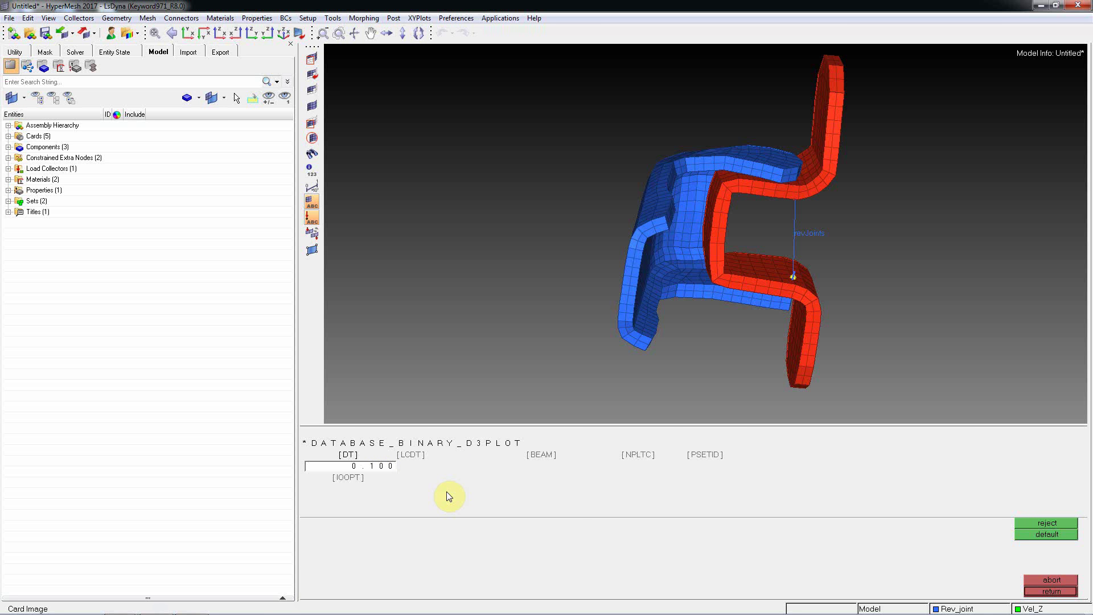
click(1051, 591)
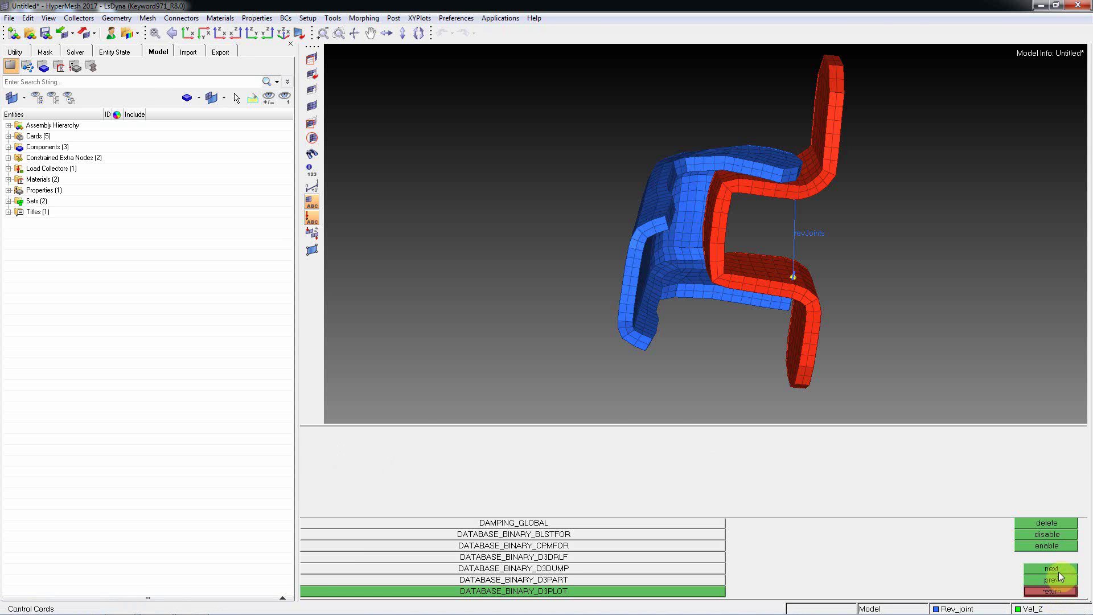
Enable DATABASE_OPTION with GLSTAT, JNTFORC and MATSUM output every 0.010
click(1058, 570)
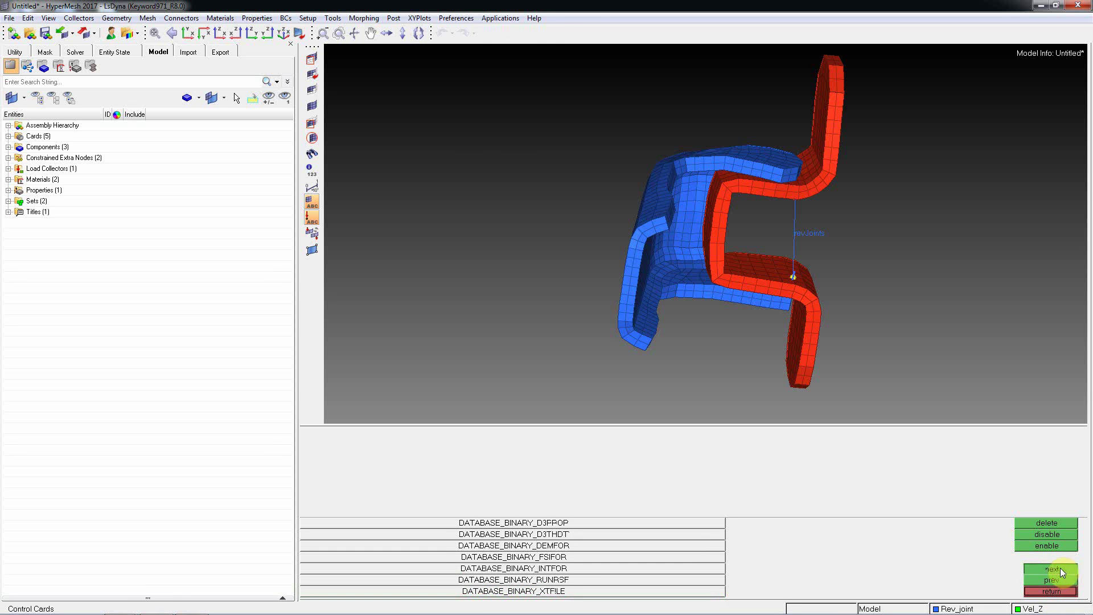
click(1060, 570)
click(622, 533)
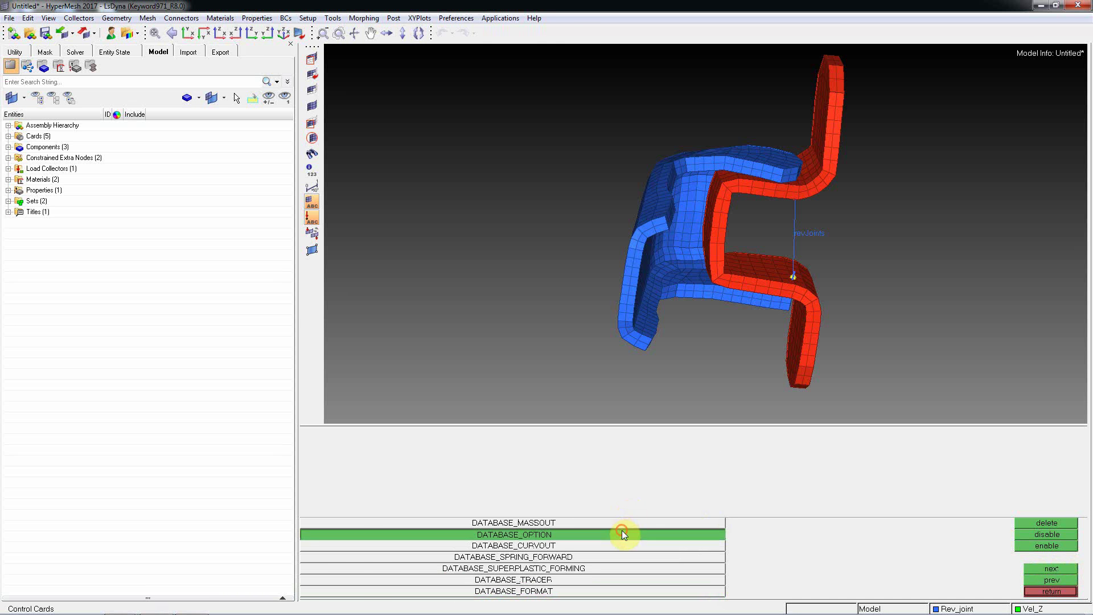
click(308, 512)
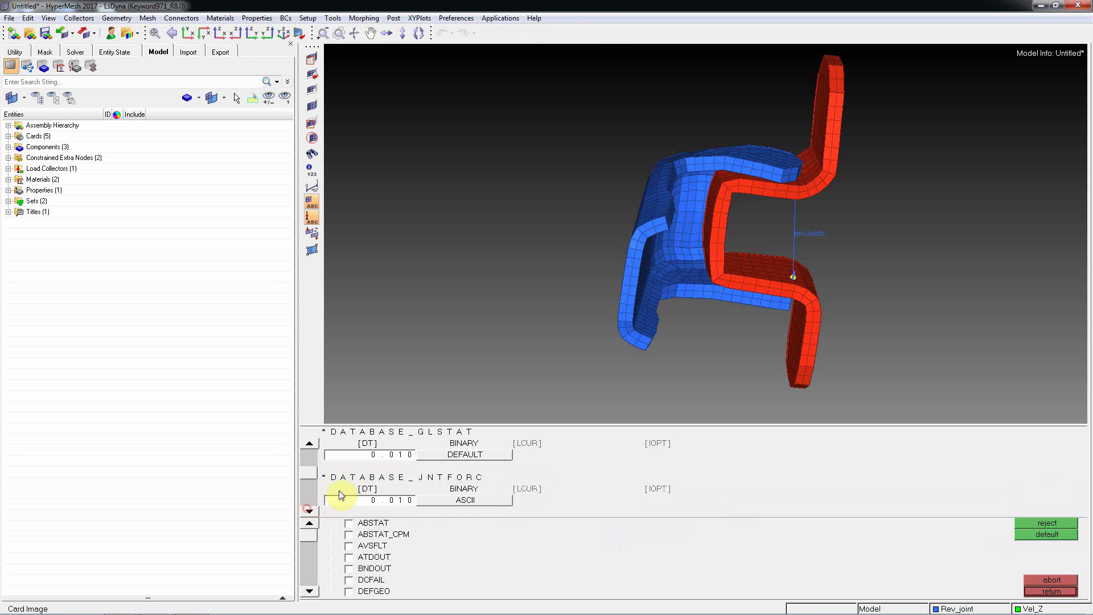
click(308, 512)
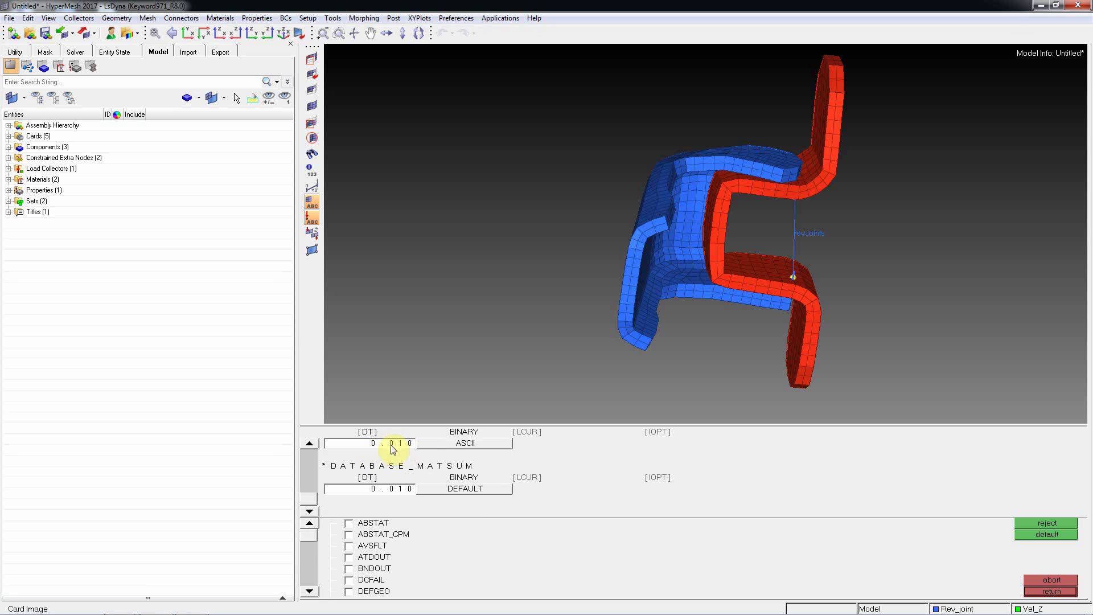
click(1046, 592)
click(1046, 592)
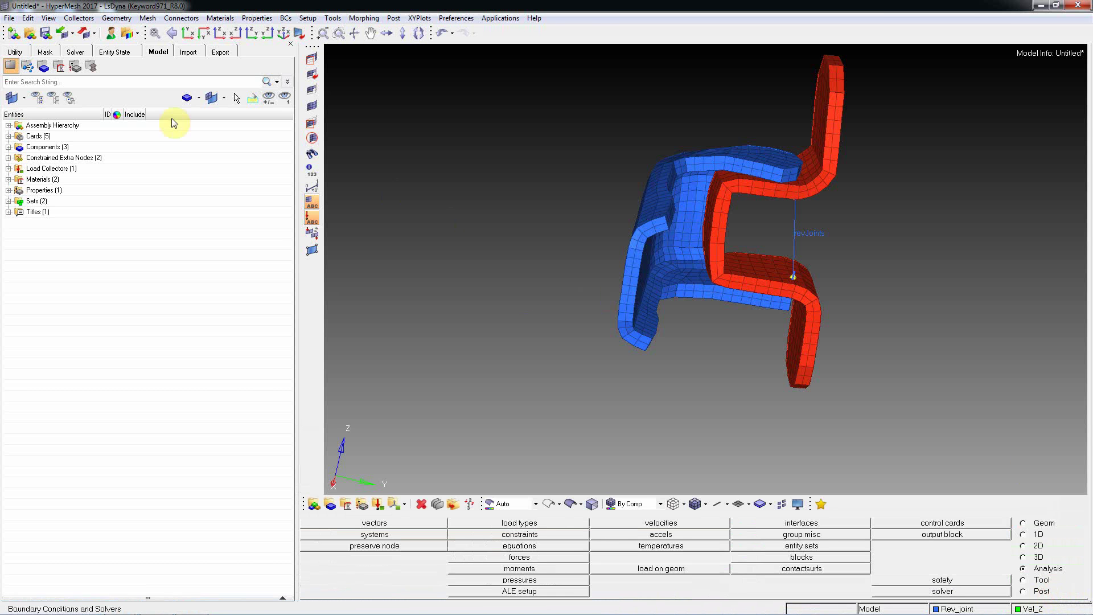
Create a new Desktop folder named revolute_joint_detode as the export location
click(80, 32)
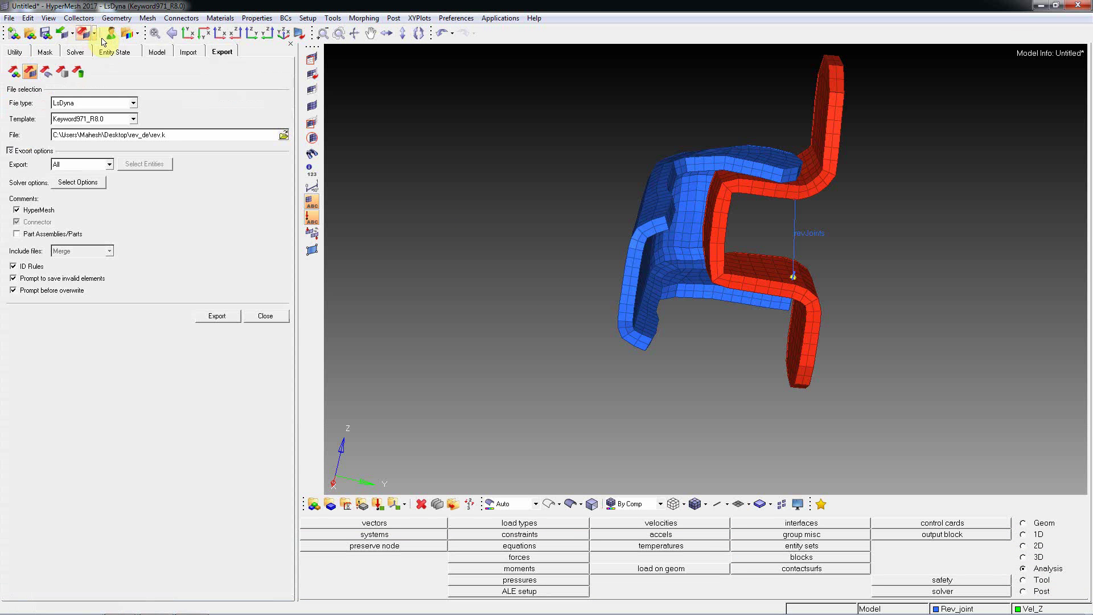
click(283, 135)
click(31, 159)
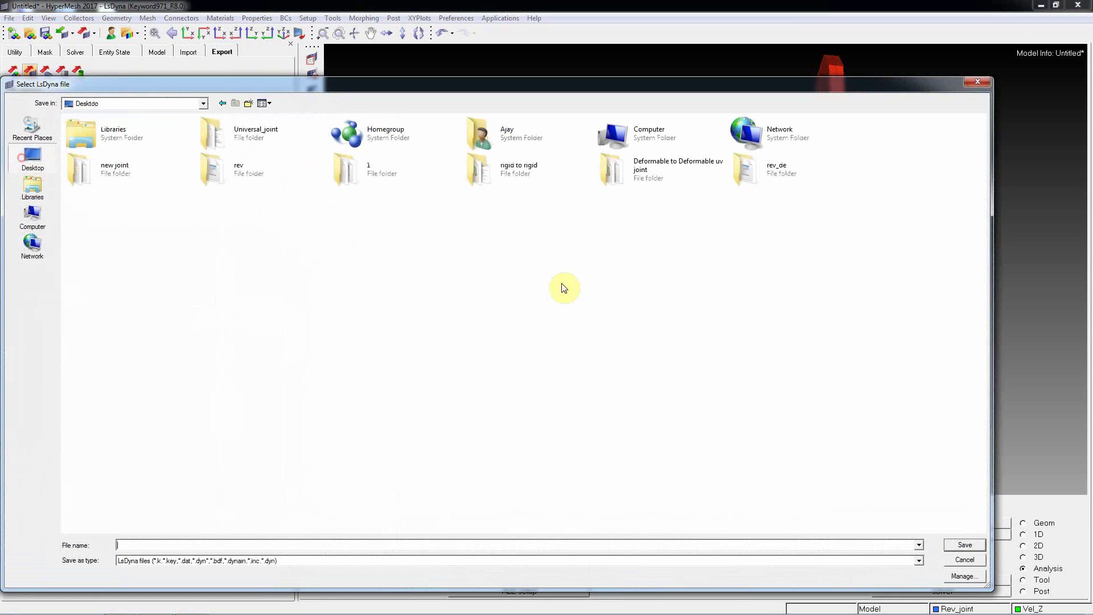
click(248, 103)
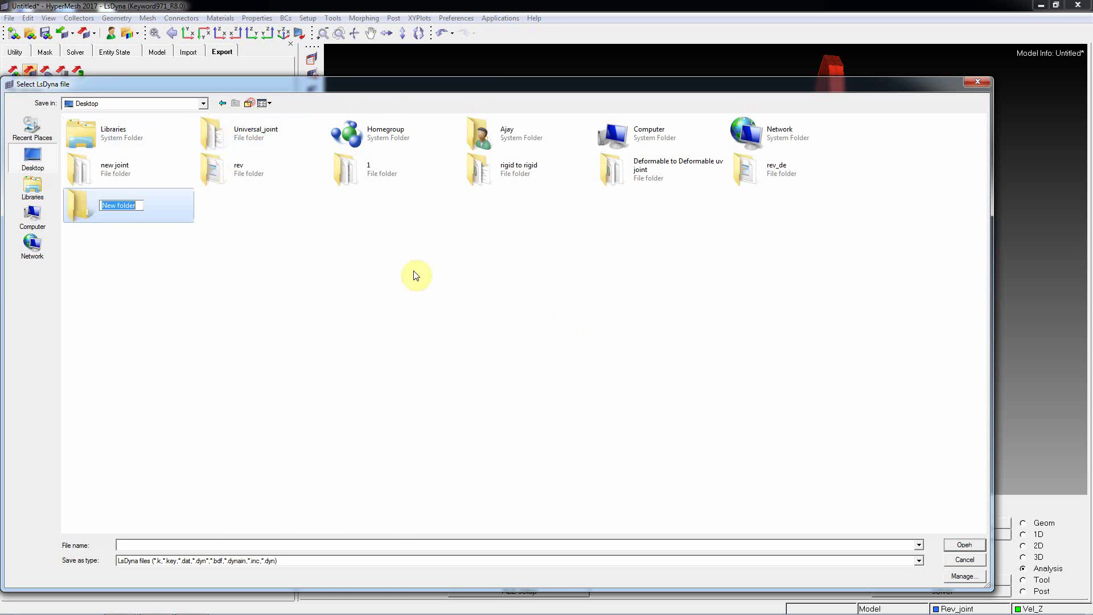
text(rrr)
text(re)
text(volute_joint_detode)
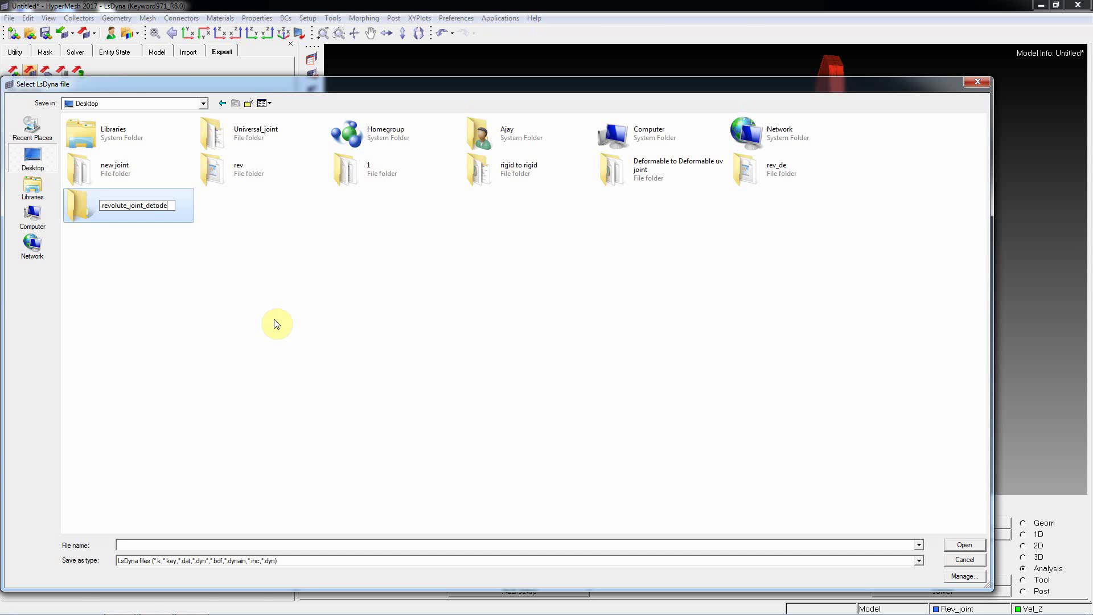
key(Return)
key(Return)
Name the file rev.k and export the LS-DYNA keyword deck
click(305, 545)
text(rev)
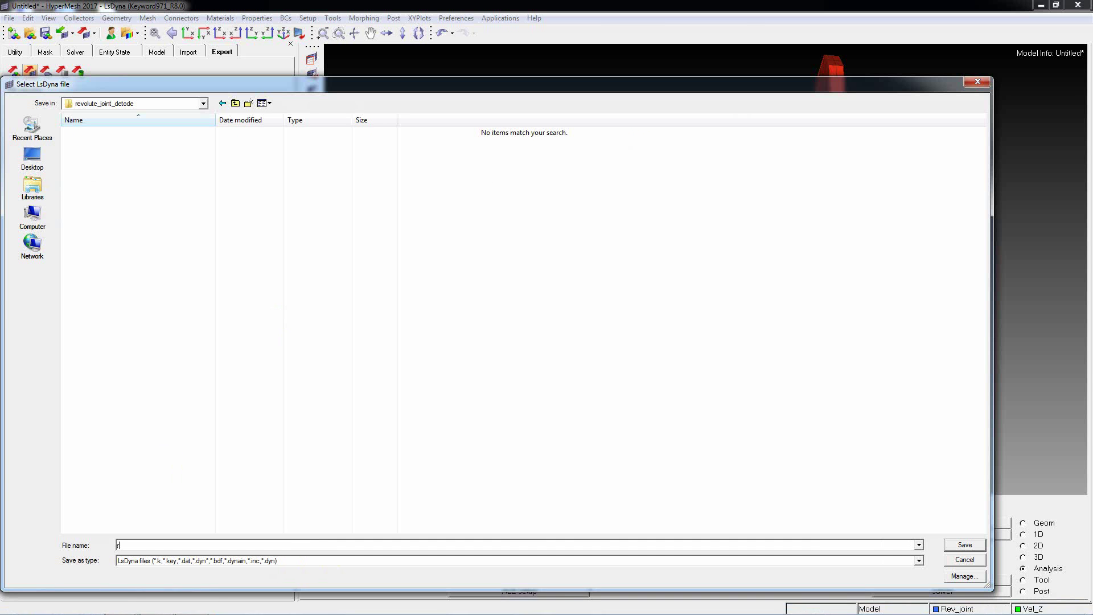
click(965, 545)
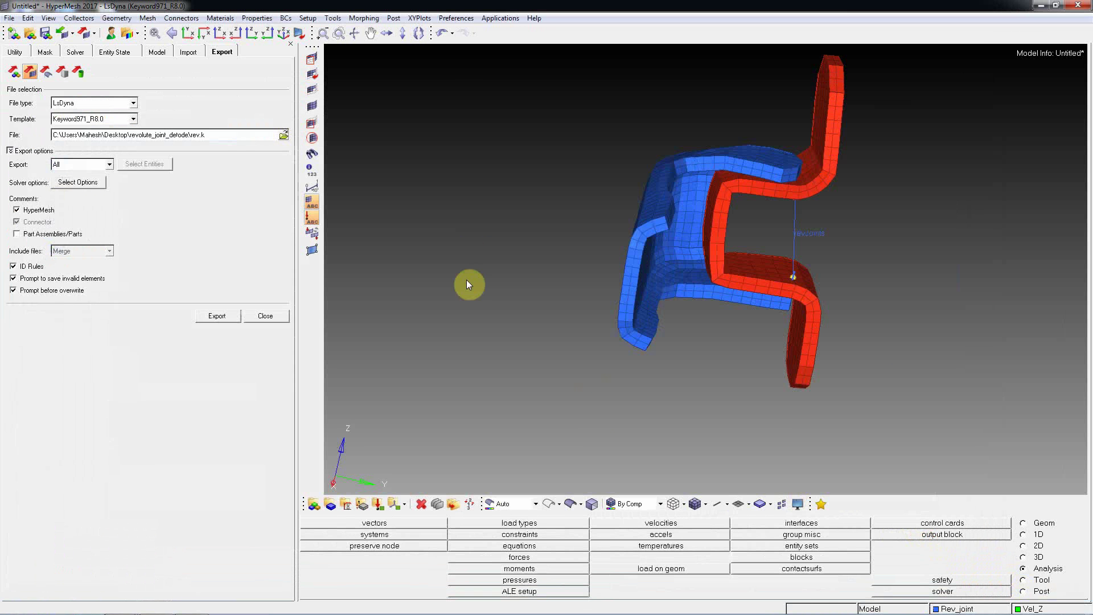
click(219, 315)
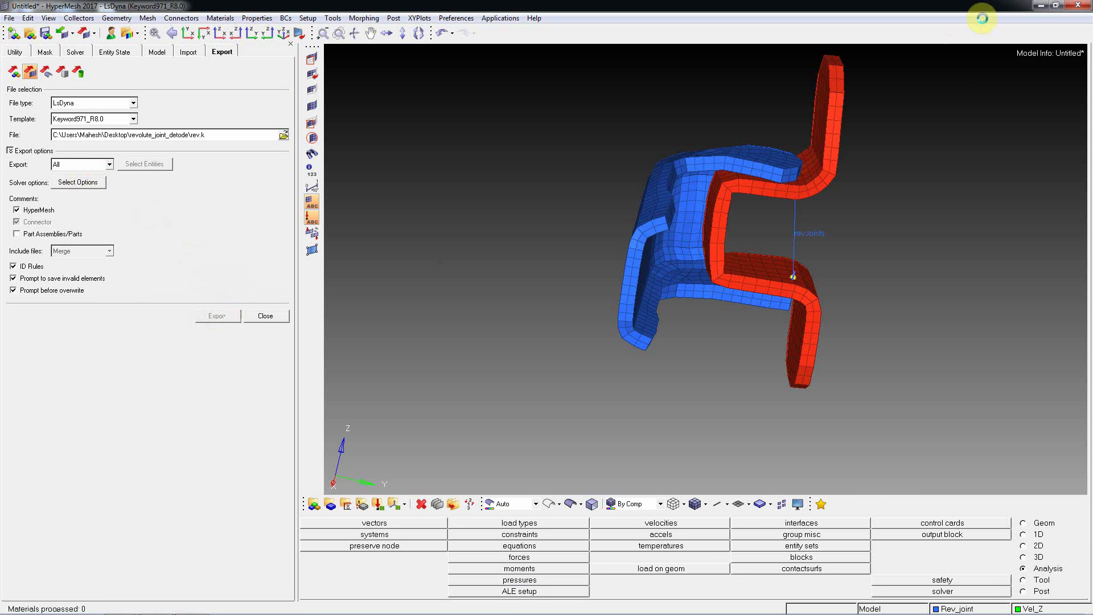
Load the d3plot model and results from the rigid to rigid folder in HyperView
click(1044, 7)
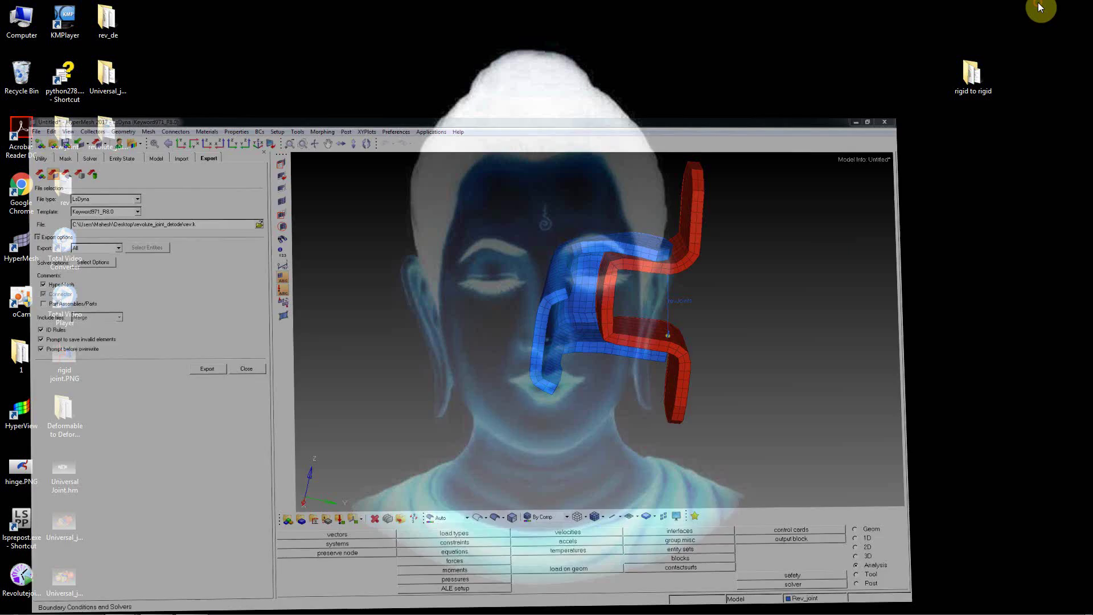
mouse_move(48, 608)
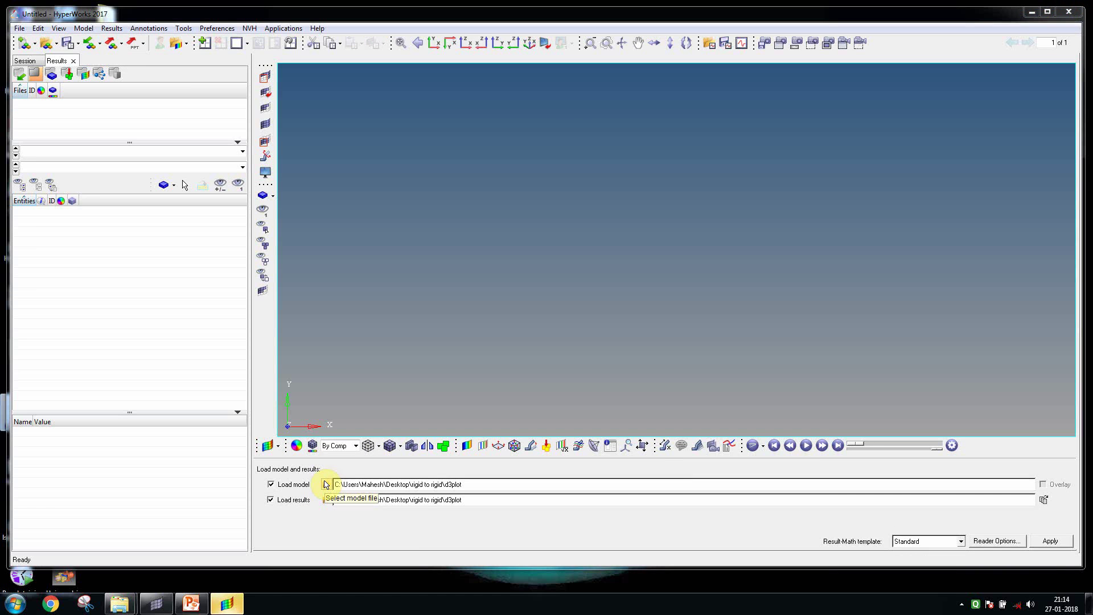
click(1049, 540)
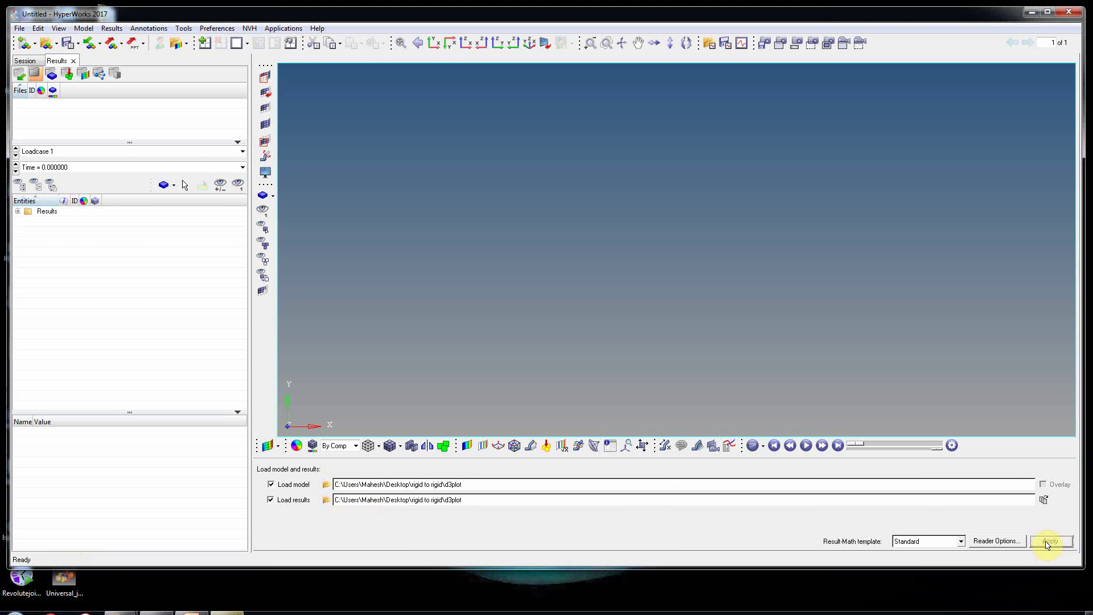
ctrl+drag(580, 293, 604, 307)
click(328, 484)
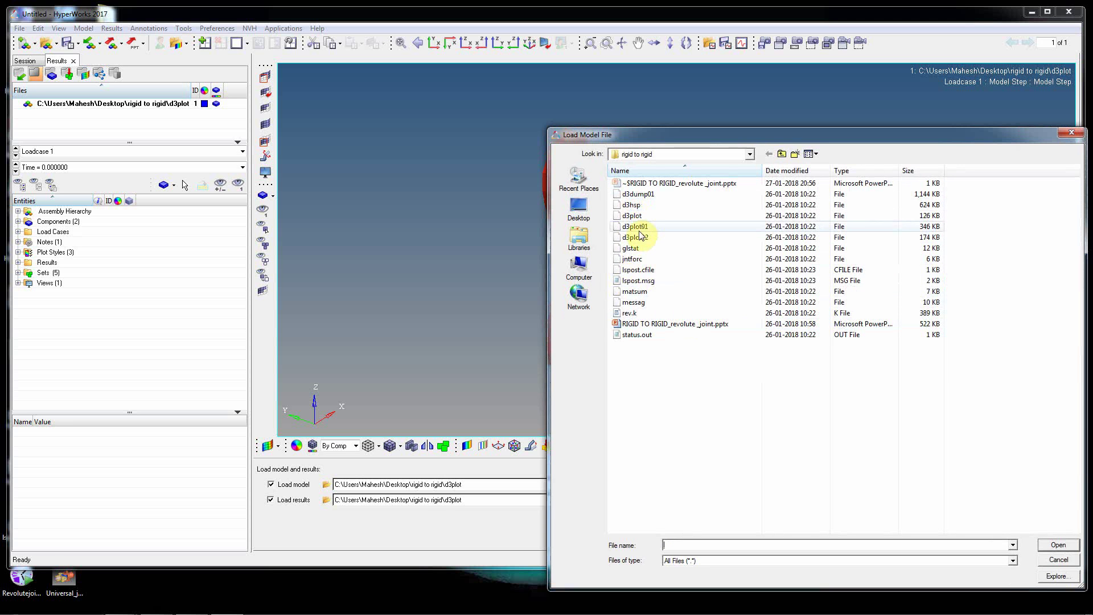
click(1059, 561)
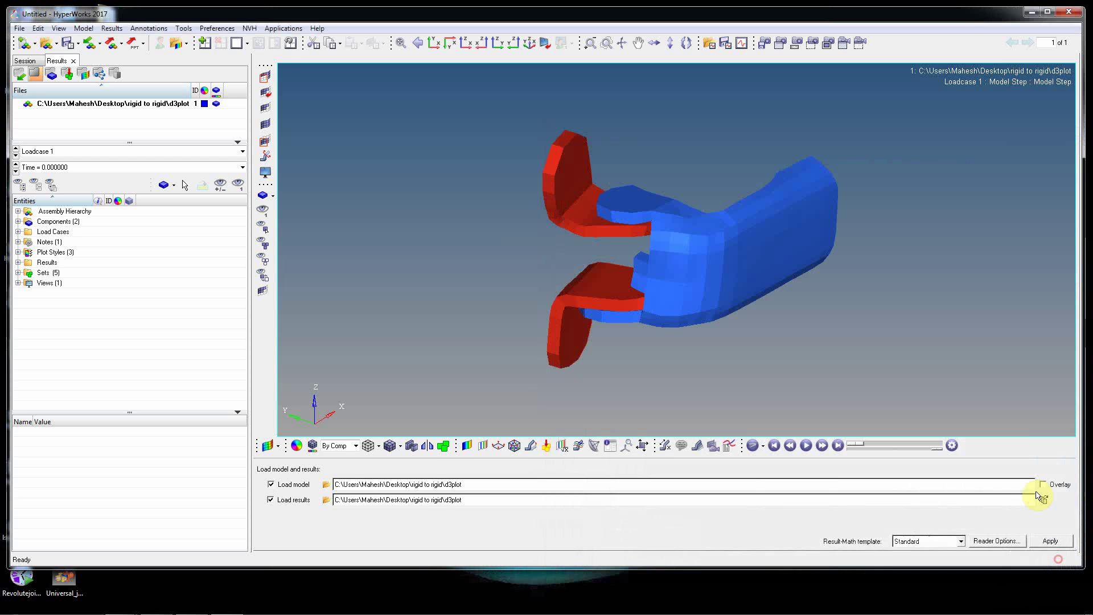
Animate the displacement magnitude contour, then close HyperView without saving the session
click(467, 446)
click(805, 446)
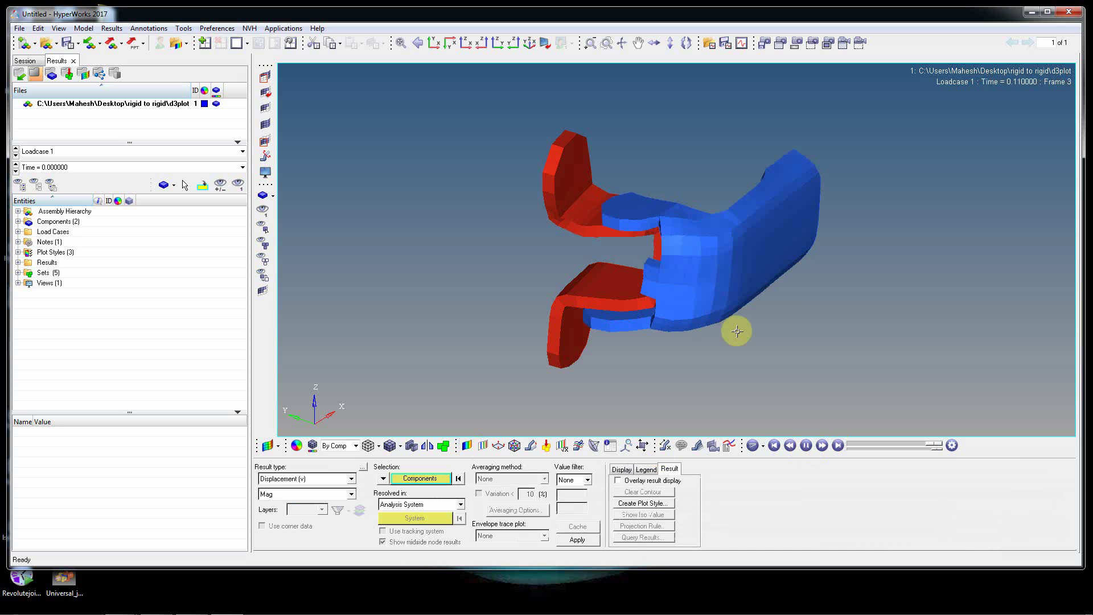
click(576, 543)
ctrl+drag(434, 300, 501, 255)
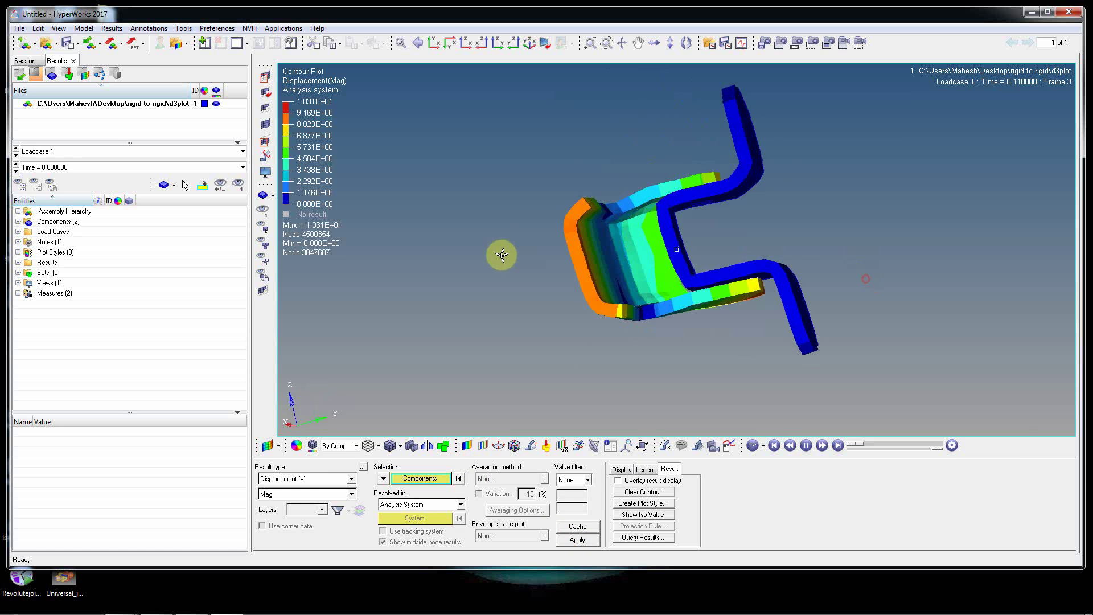
click(1069, 14)
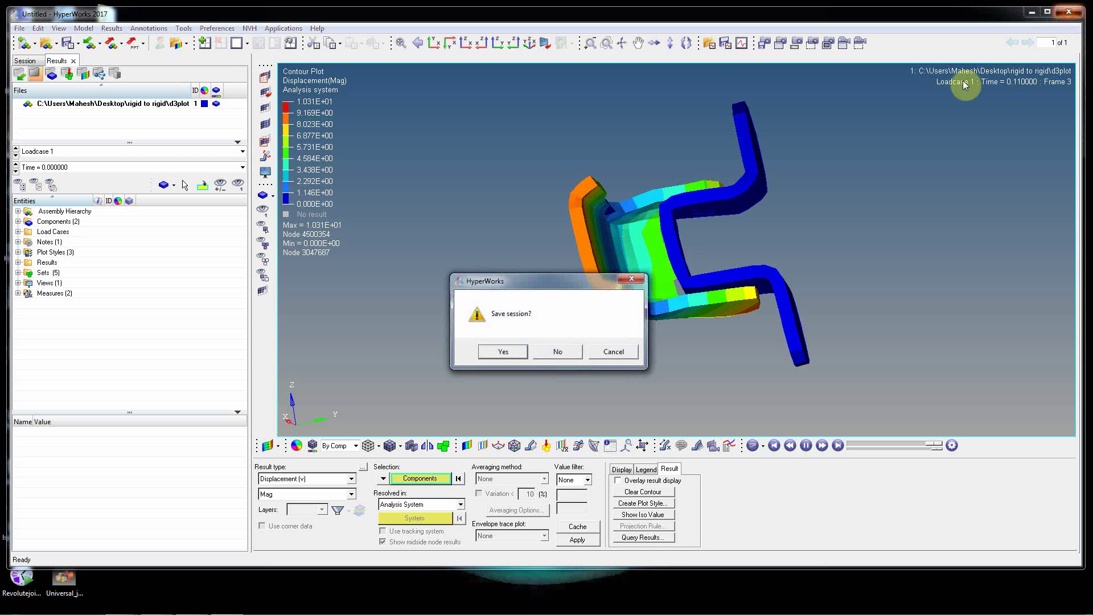
click(560, 350)
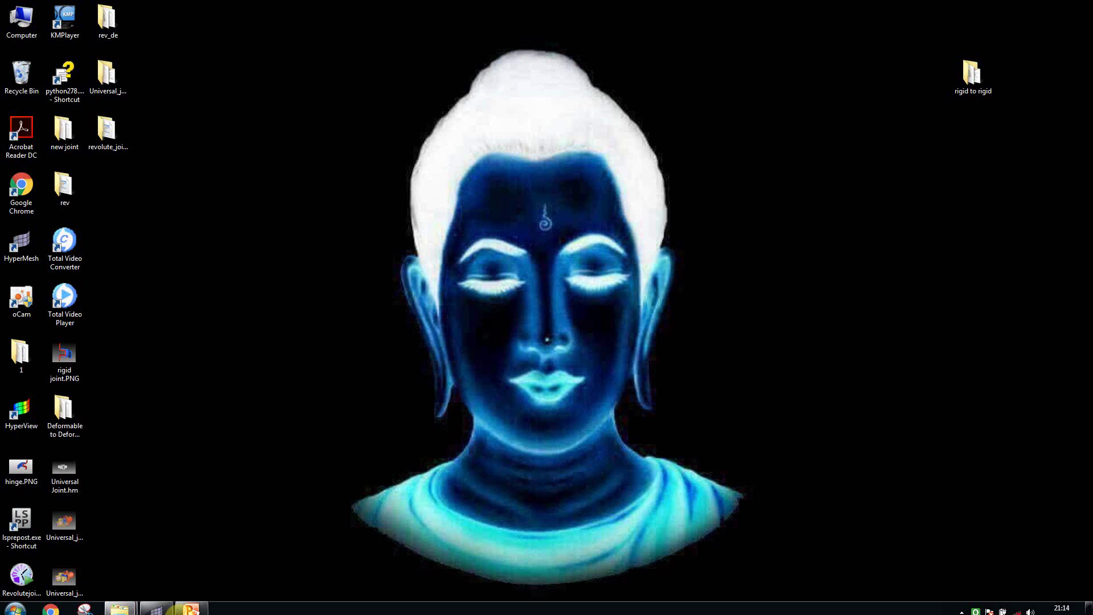
Restore the RIGID TO RIGID_revolute_joint.pptx window from the taskbar
mouse_move(159, 609)
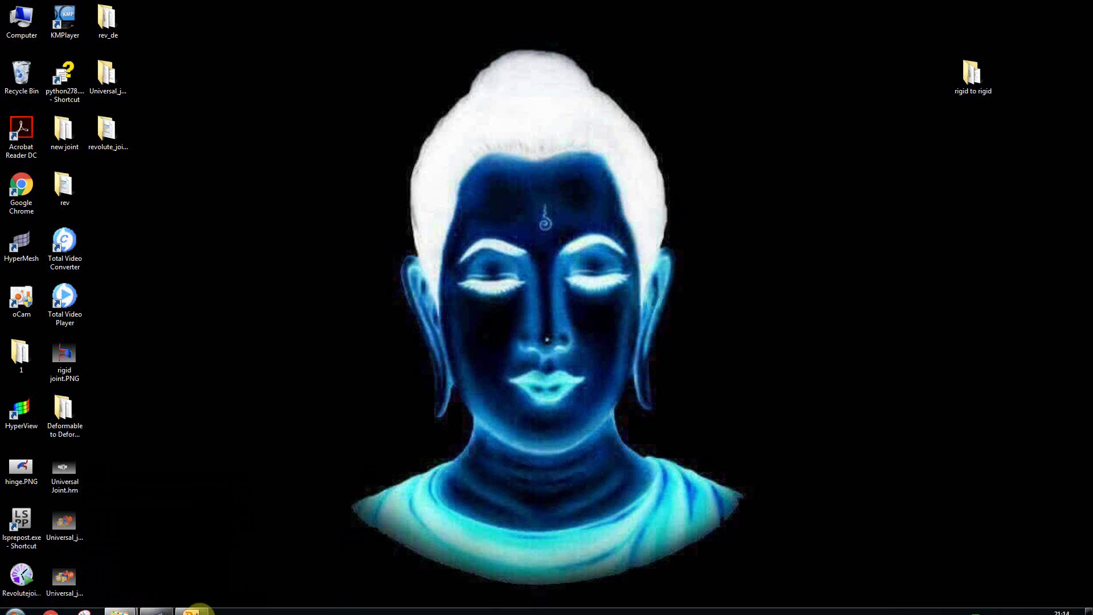
click(192, 611)
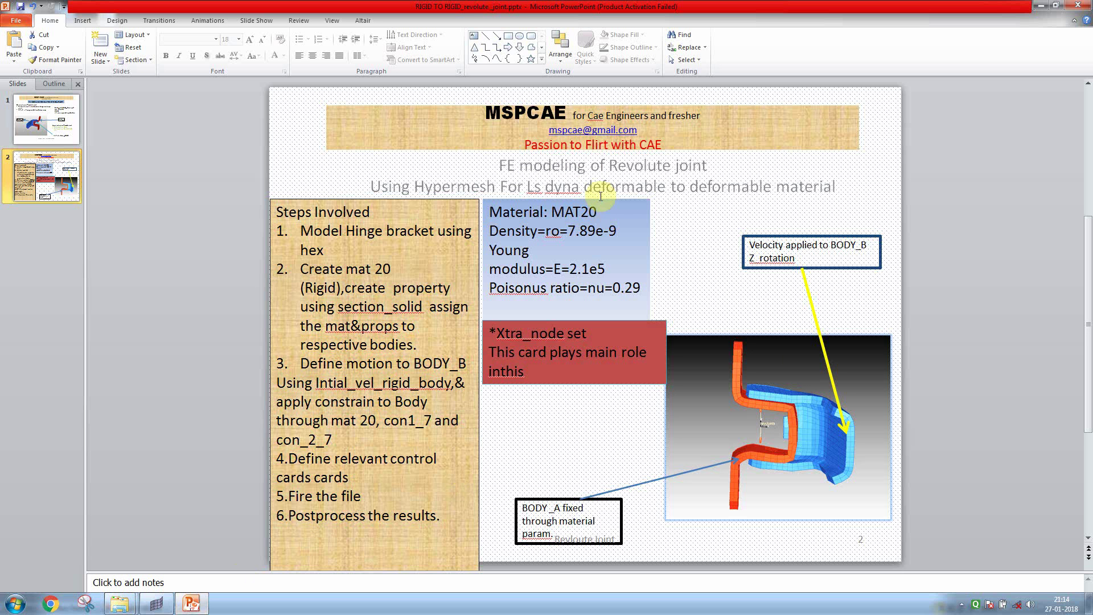